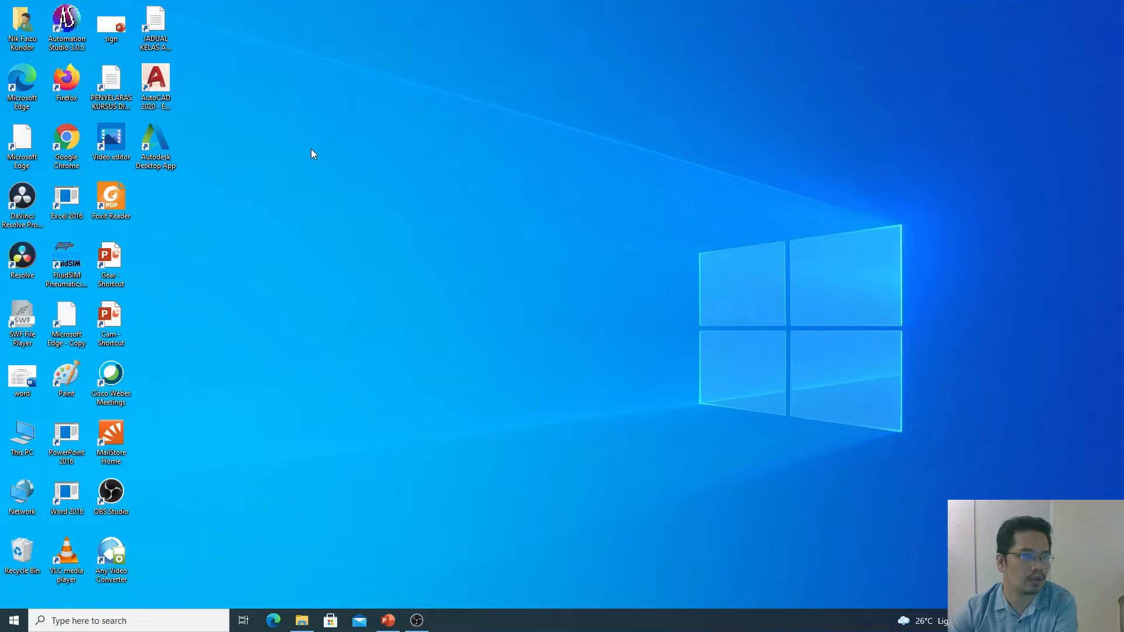
Launch Automation Studio in demonstration mode, dismiss the evaluation notice, and create a new project with no template.
double_click(73, 31)
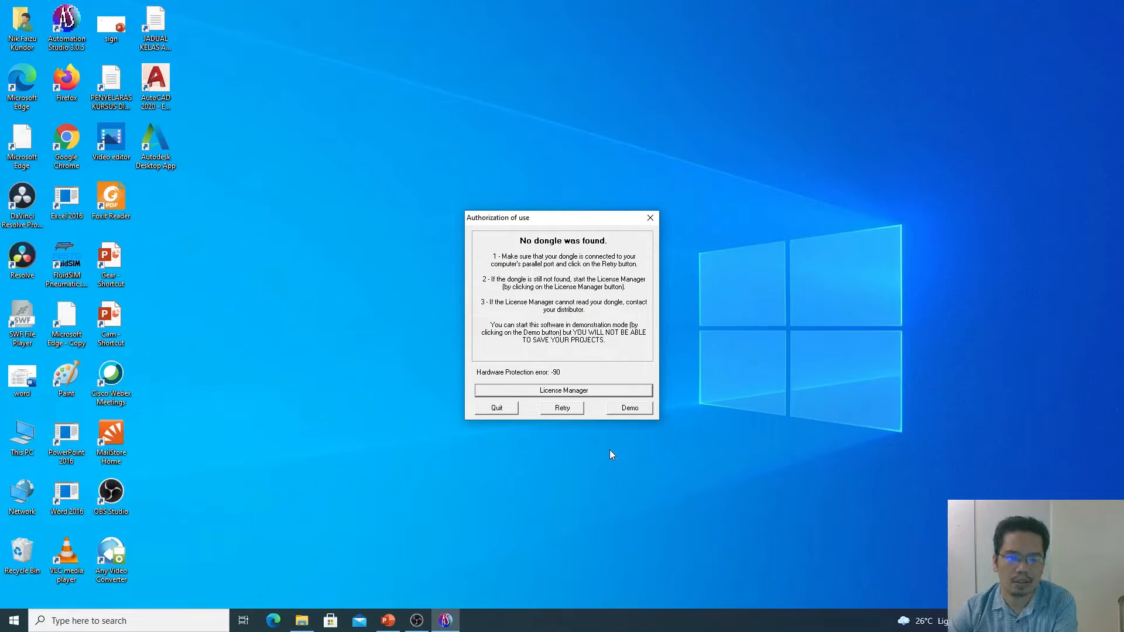
click(620, 410)
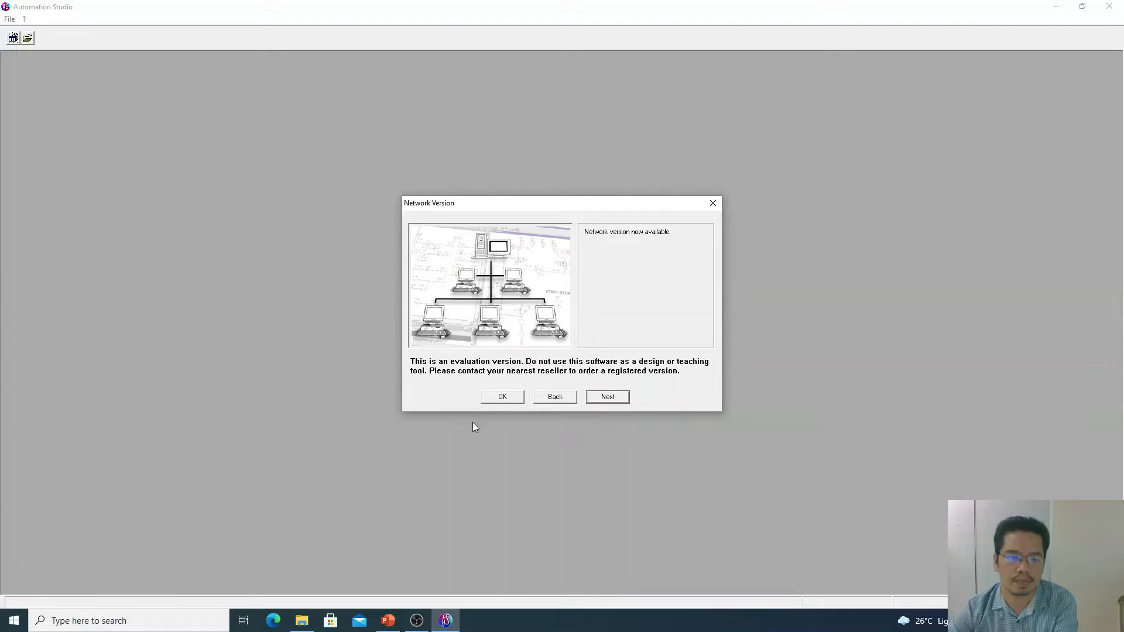
click(503, 398)
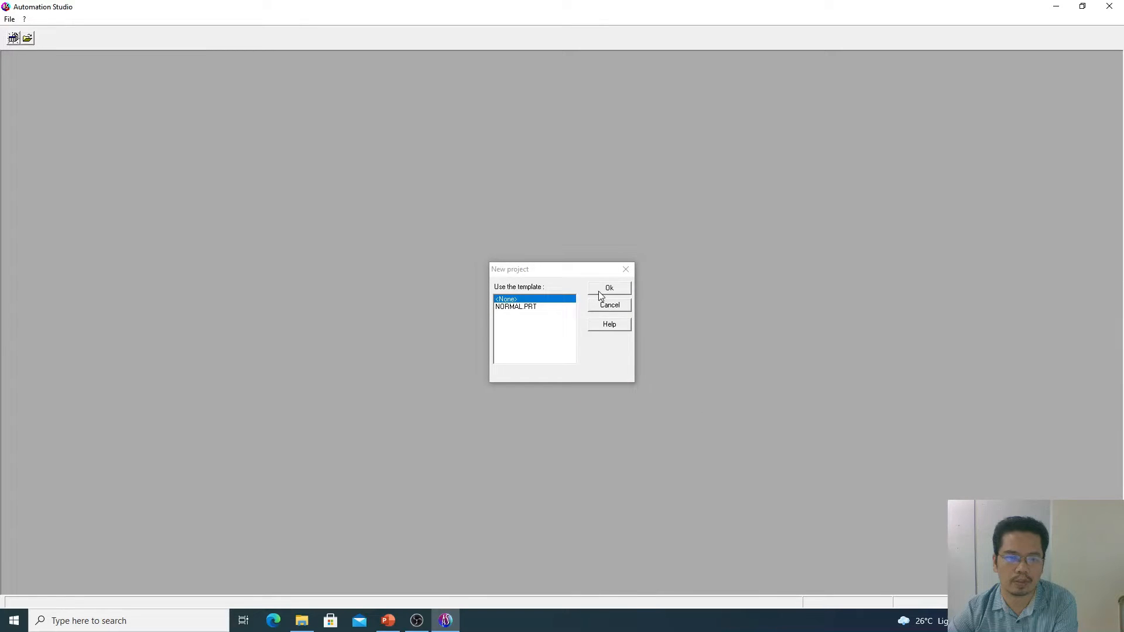
click(598, 290)
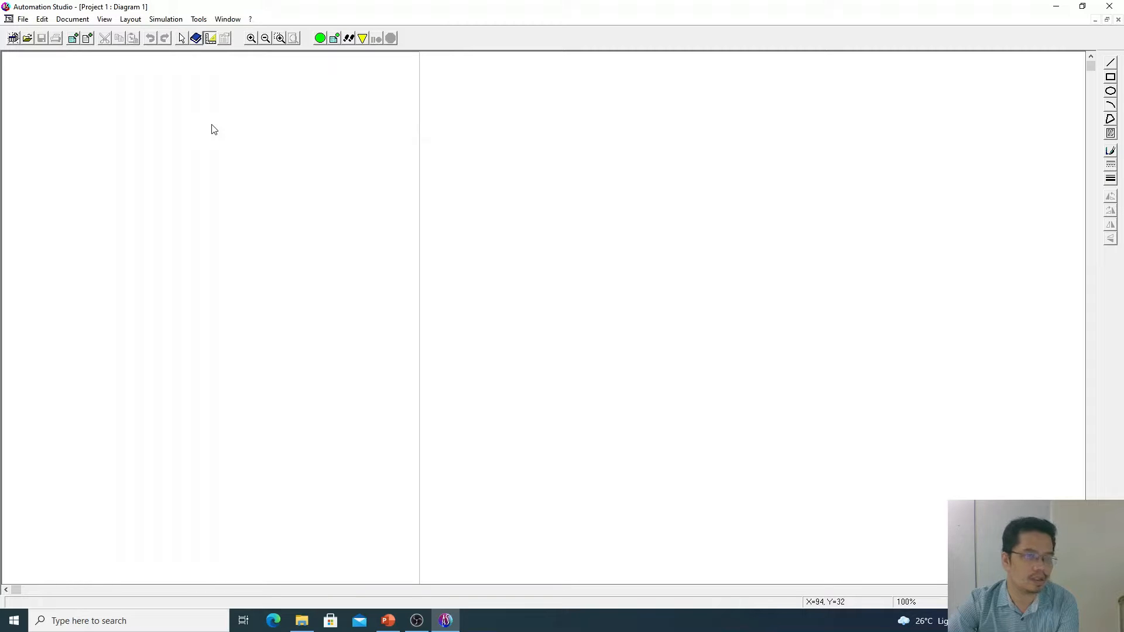
Show the Main Library beside the drawing area and expand its Pneumatic workshop.
click(197, 41)
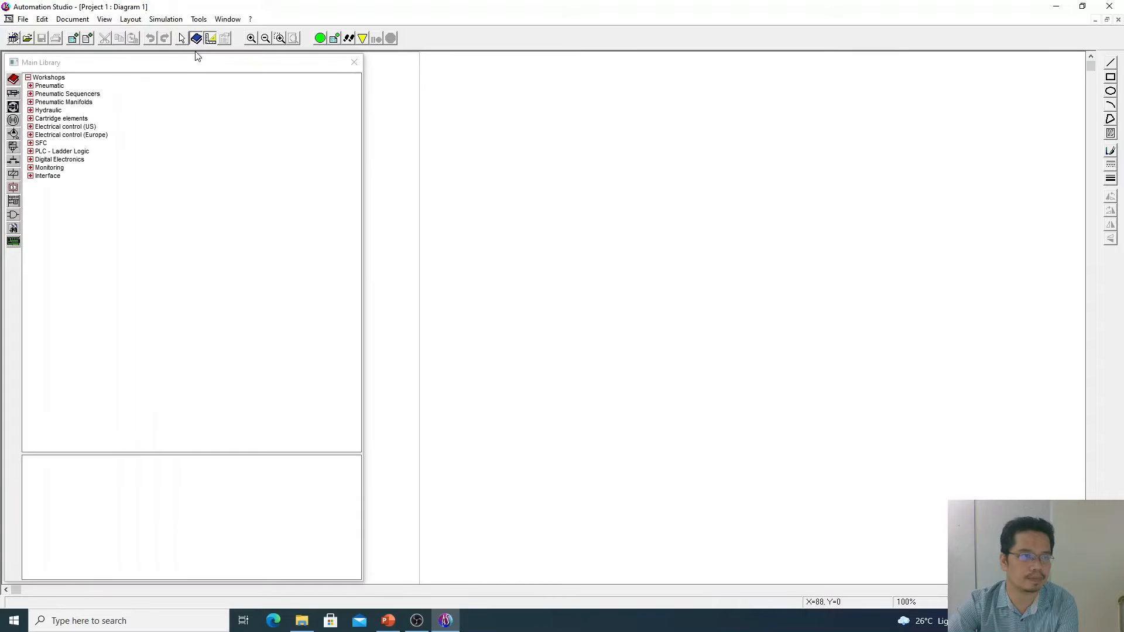
drag(110, 62, 147, 61)
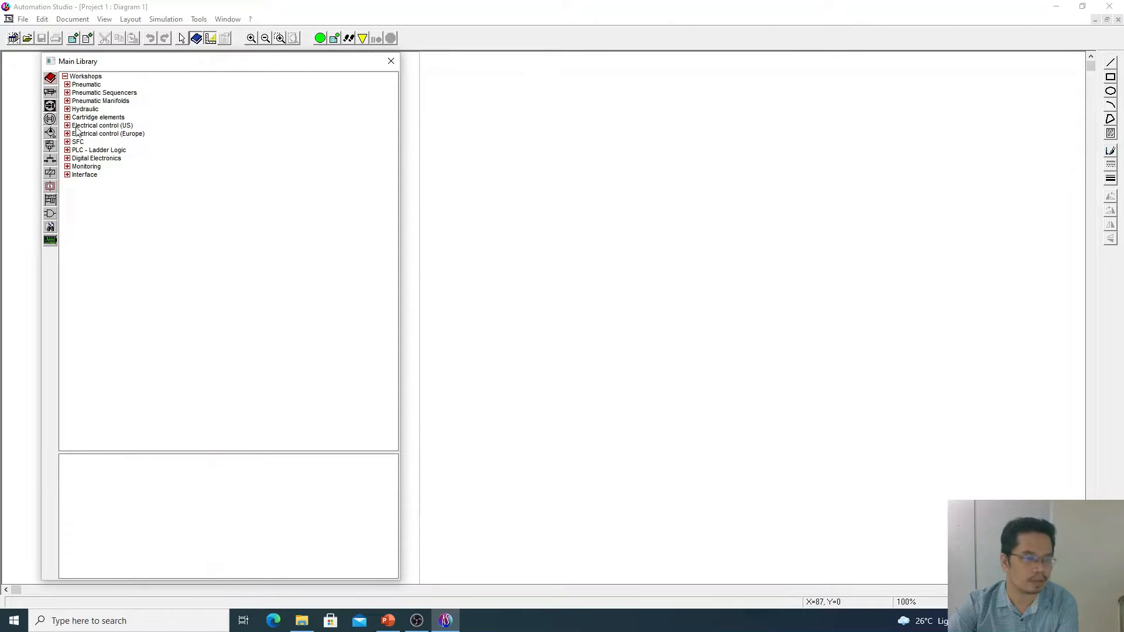
double_click(73, 85)
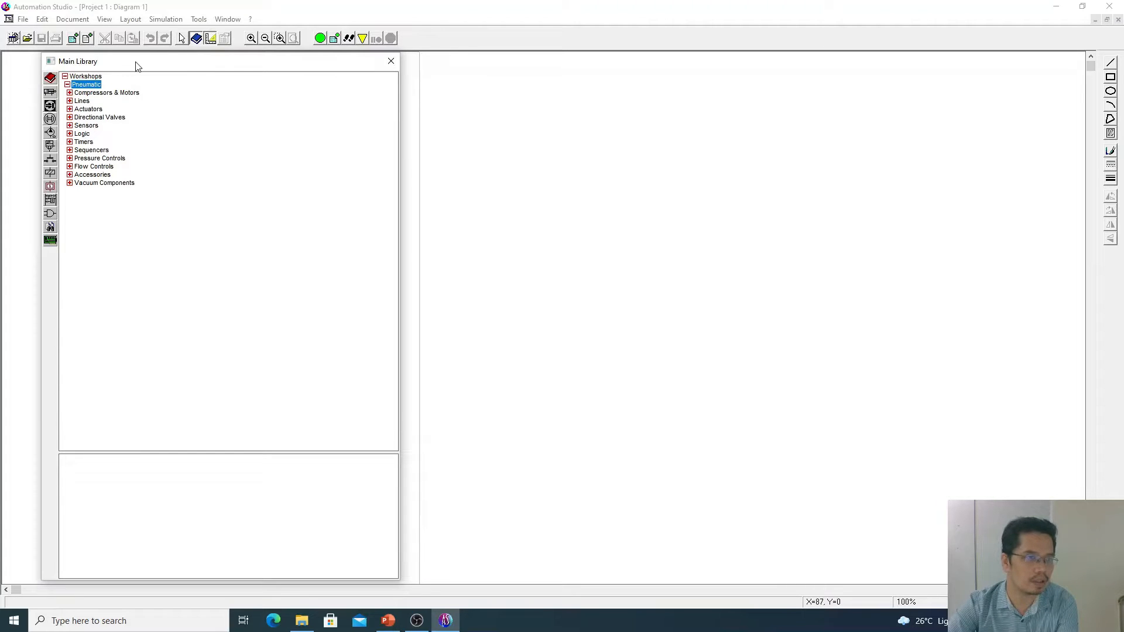
drag(137, 63, 103, 60)
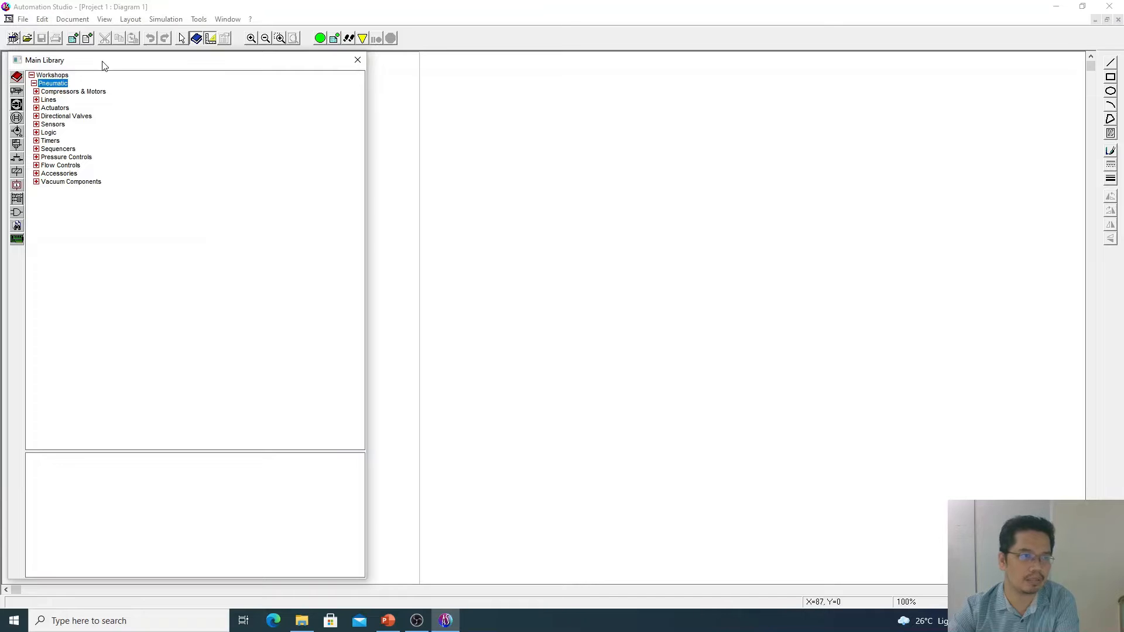
Place an SA Cylinder (spring return) from the Pneumatic Actuators near the top of the diagram, accepting its default simulation settings.
click(36, 108)
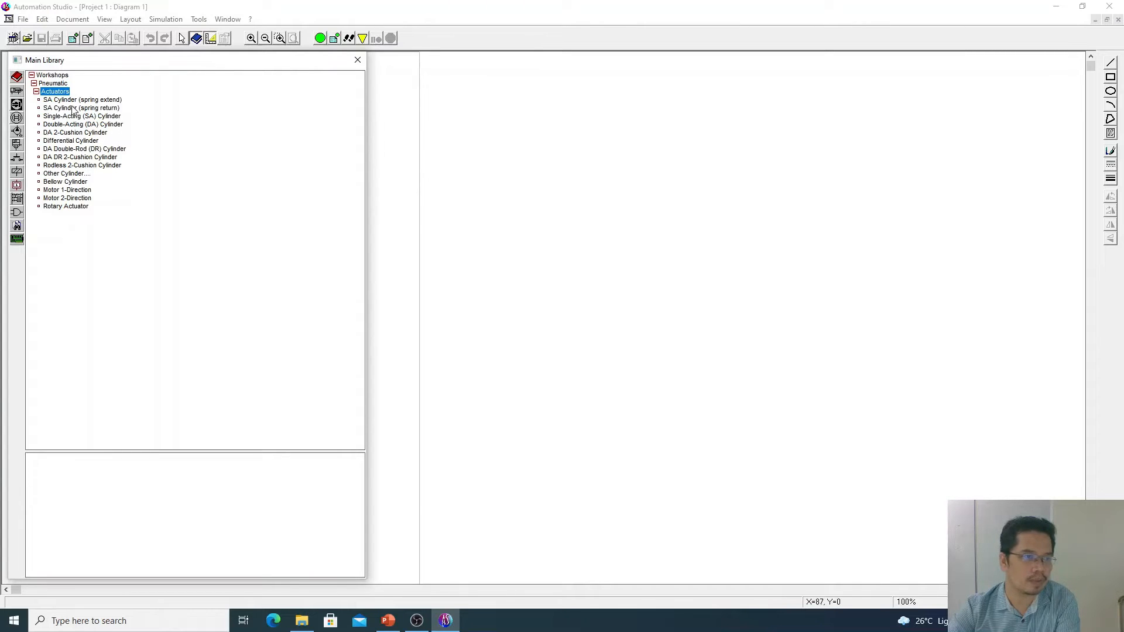
click(57, 109)
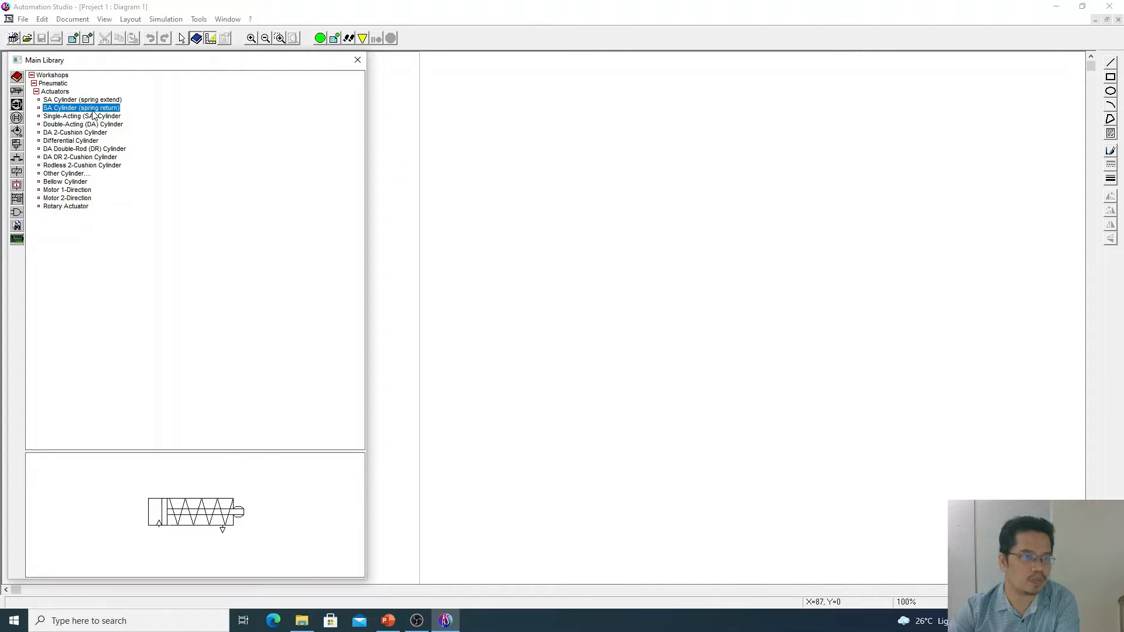
drag(92, 111, 633, 96)
double_click(632, 96)
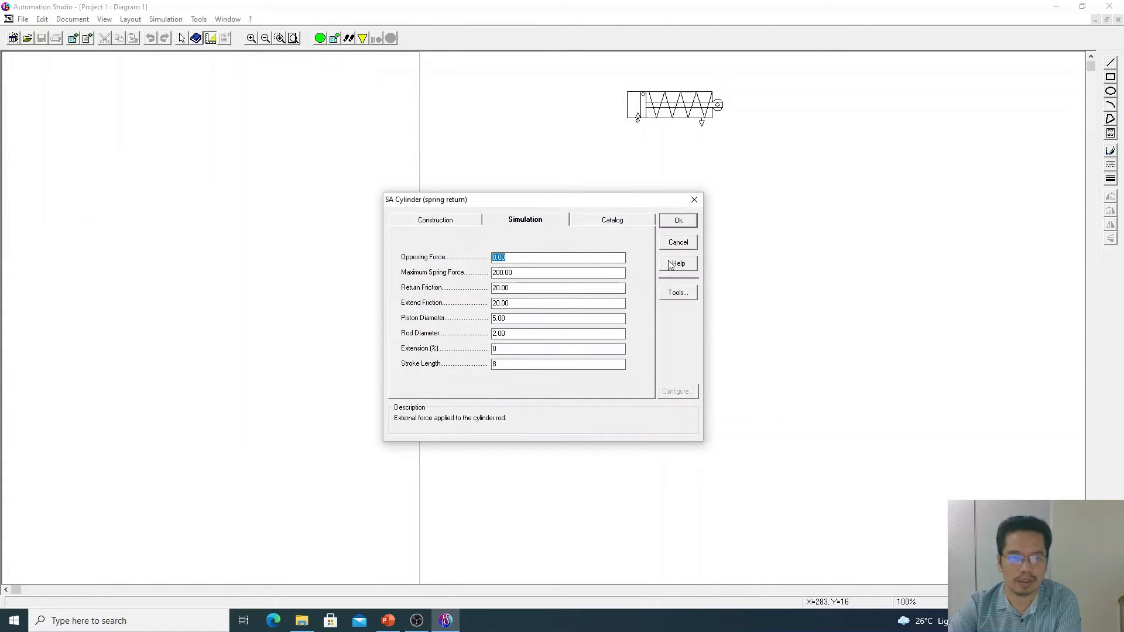
click(673, 226)
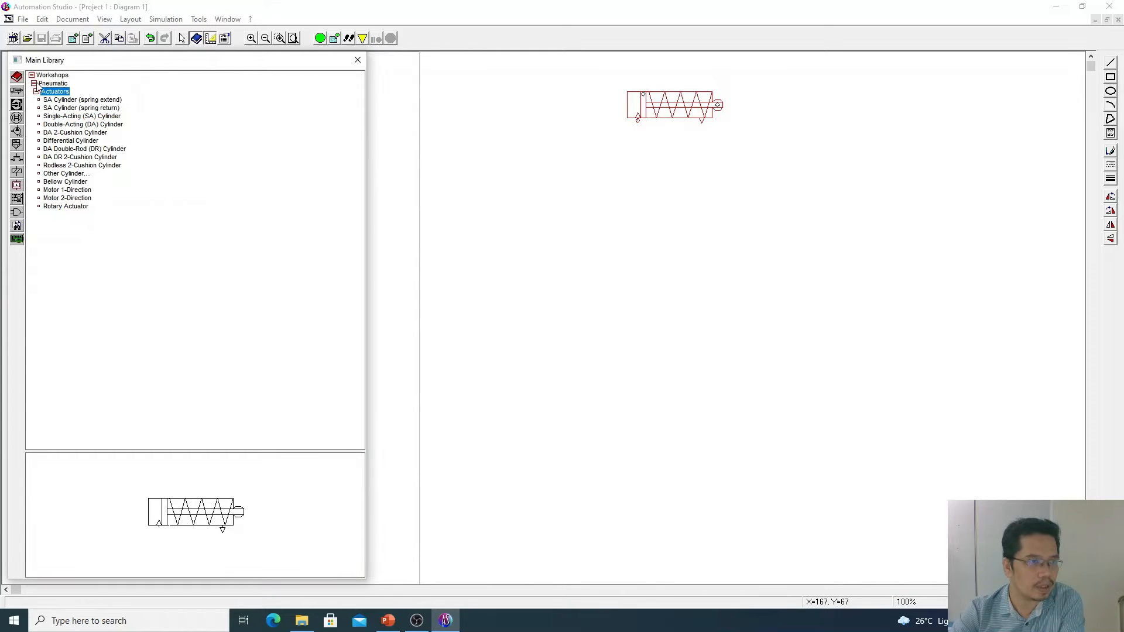
Bring a 3/2 NC Valve from the Pneumatic Directional Valves into the diagram just below the cylinder, dismissing the evaluation notice.
click(39, 86)
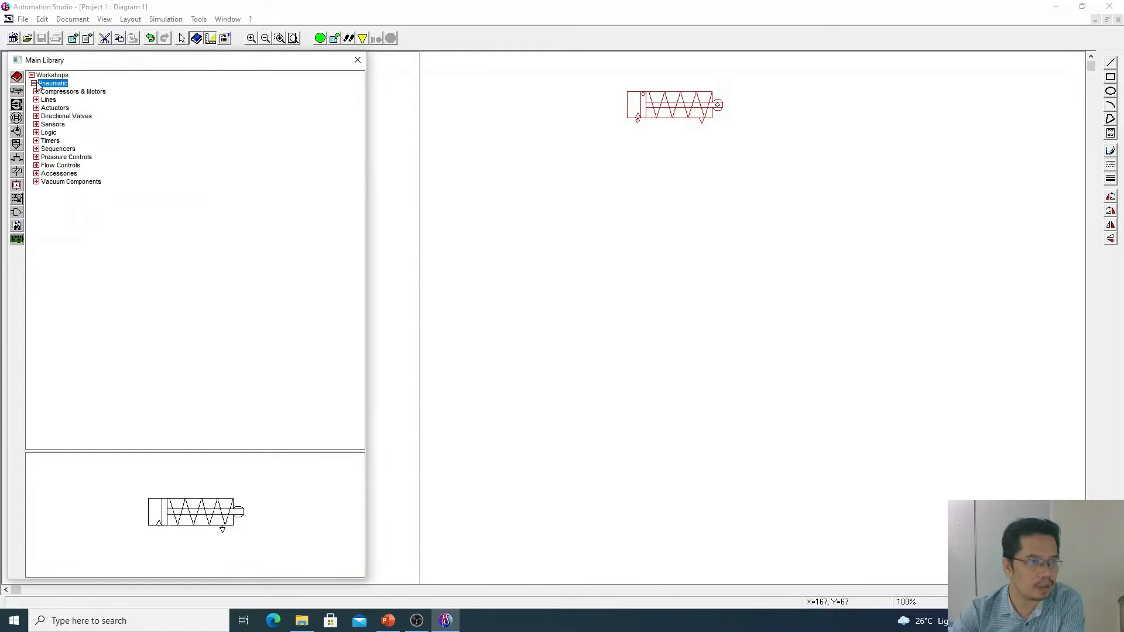
double_click(42, 117)
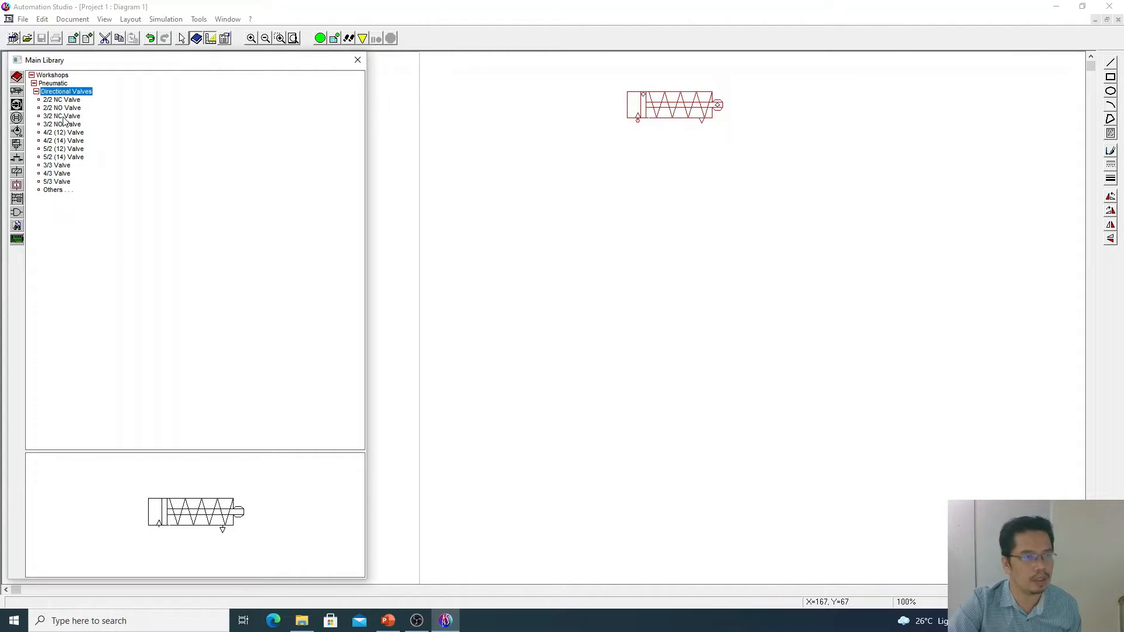
click(63, 116)
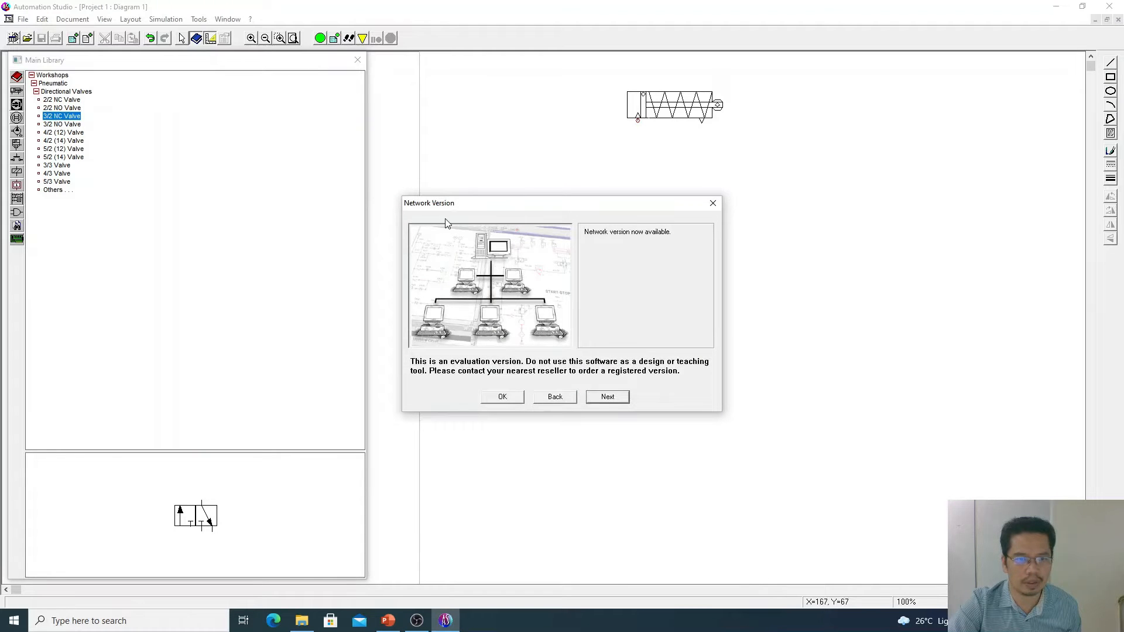
click(713, 203)
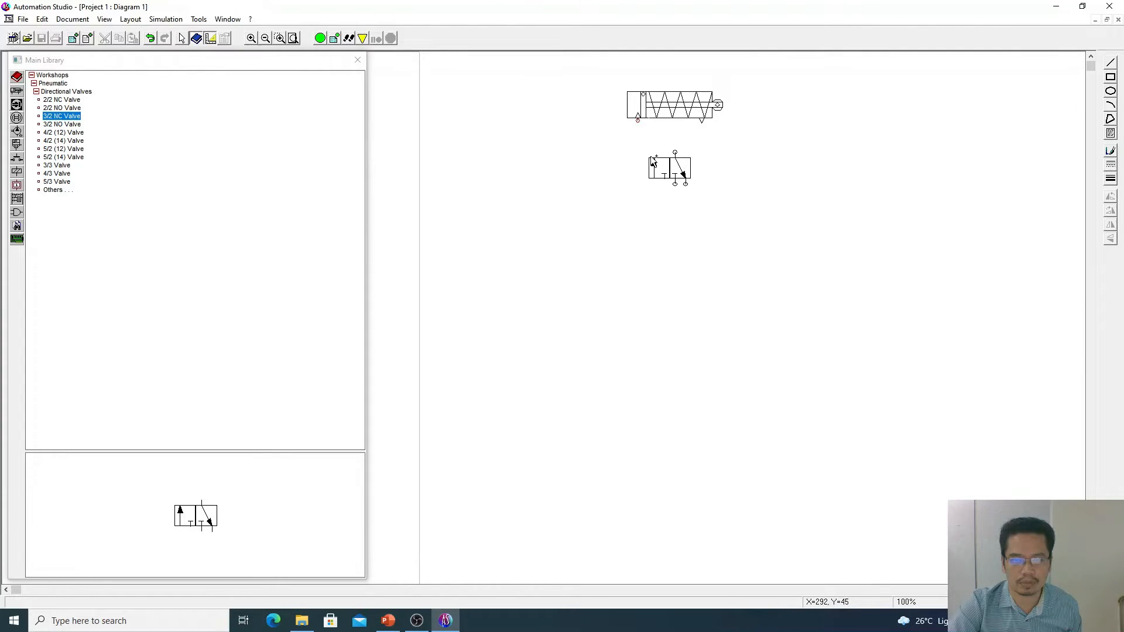
Configure the 3/2 NC Valve with a Spring control on its right-hand position.
click(654, 162)
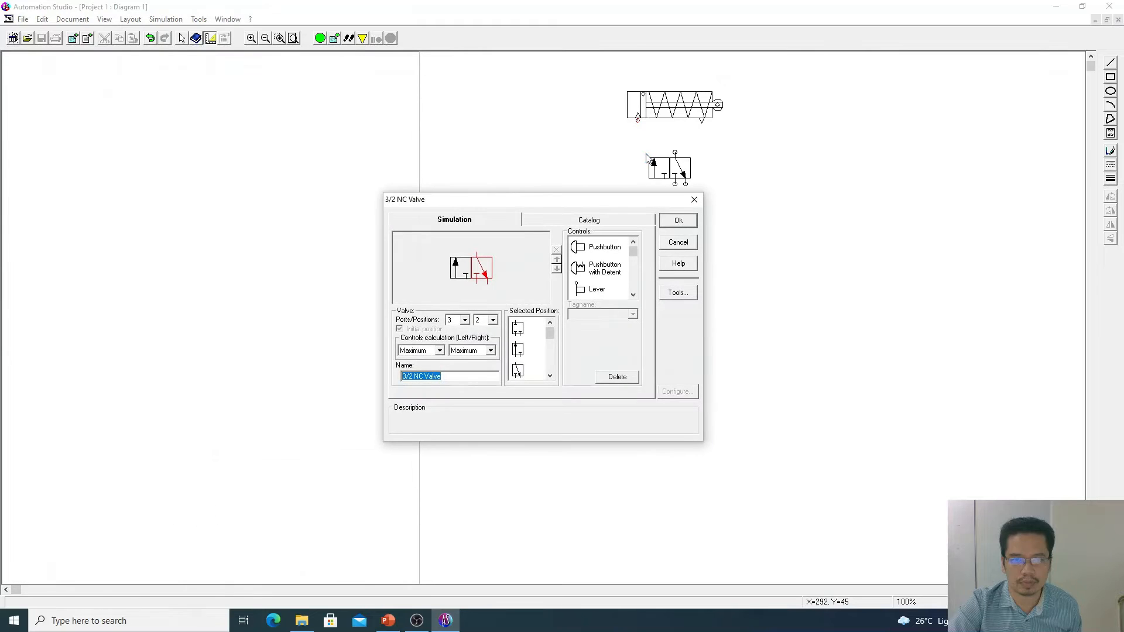
drag(608, 205, 458, 129)
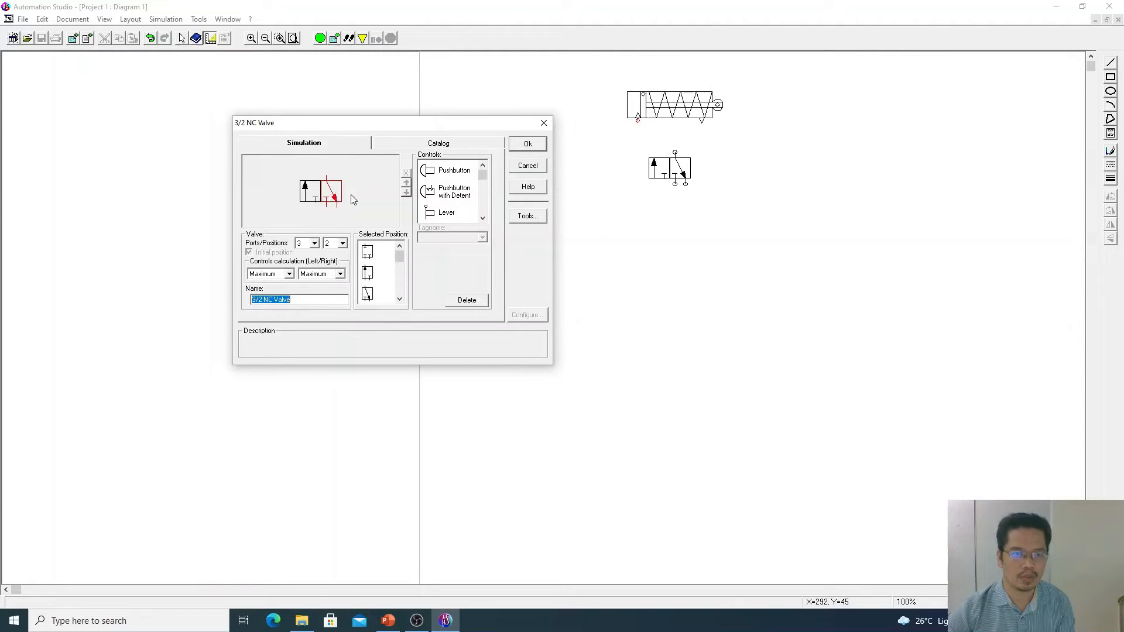
click(483, 219)
click(483, 219)
click(483, 219)
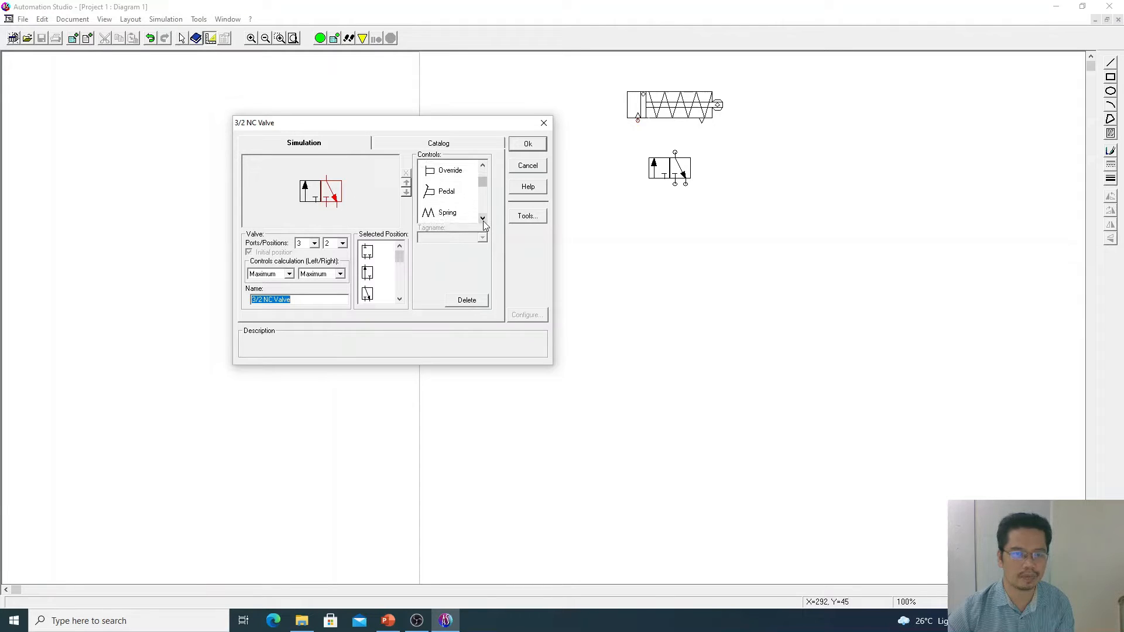
click(484, 219)
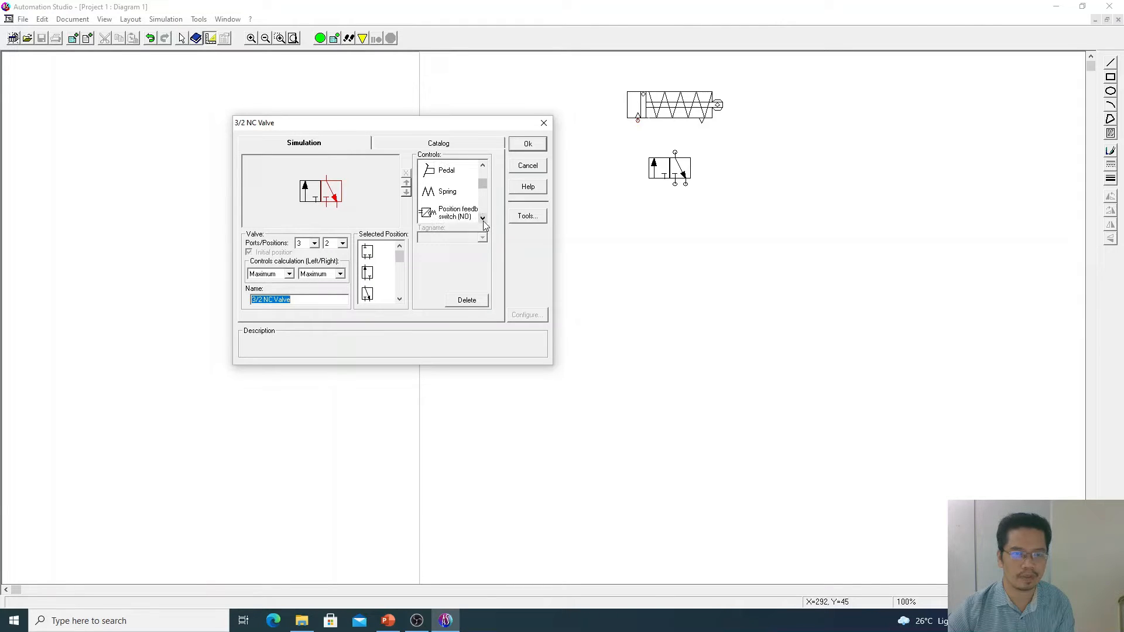
click(454, 197)
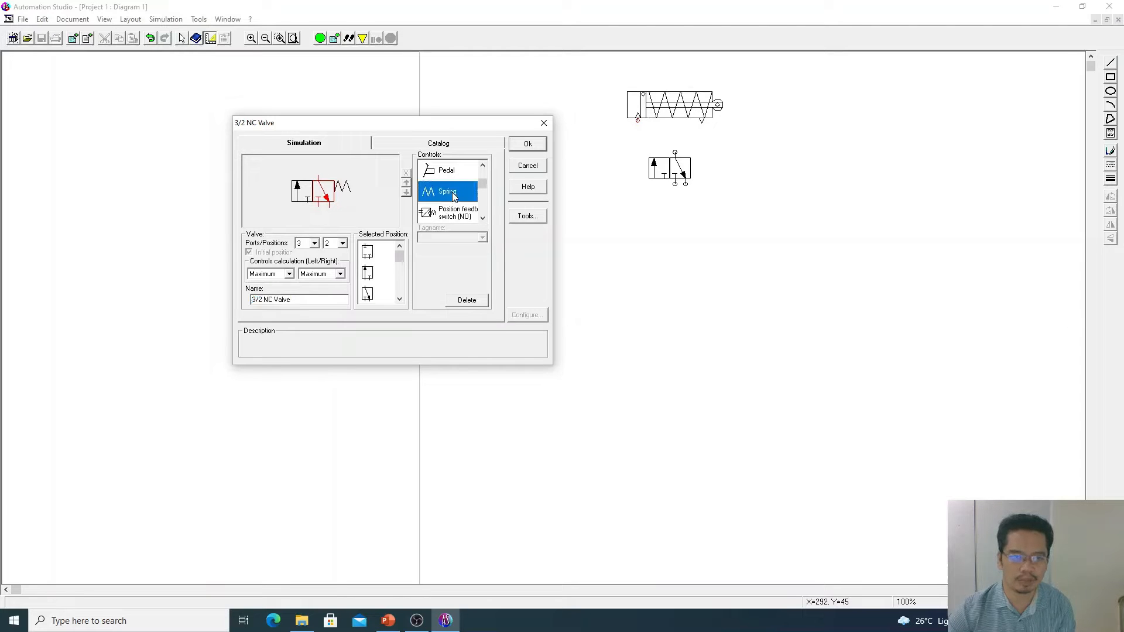
Align the spring control with the vertical middle of the valve body.
click(347, 187)
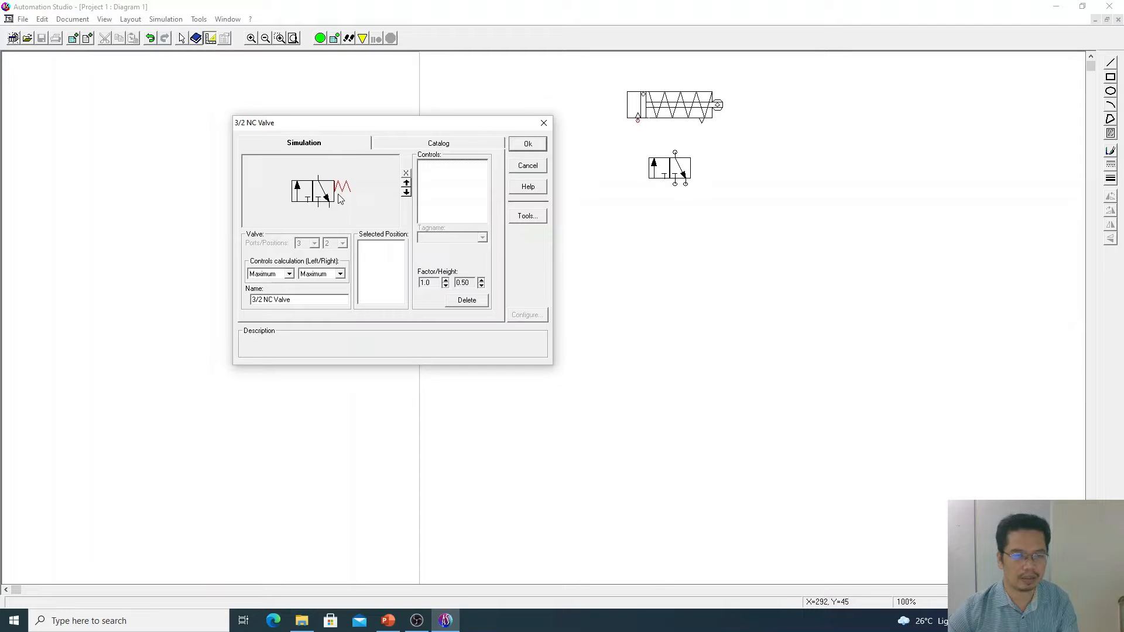
click(406, 193)
click(407, 193)
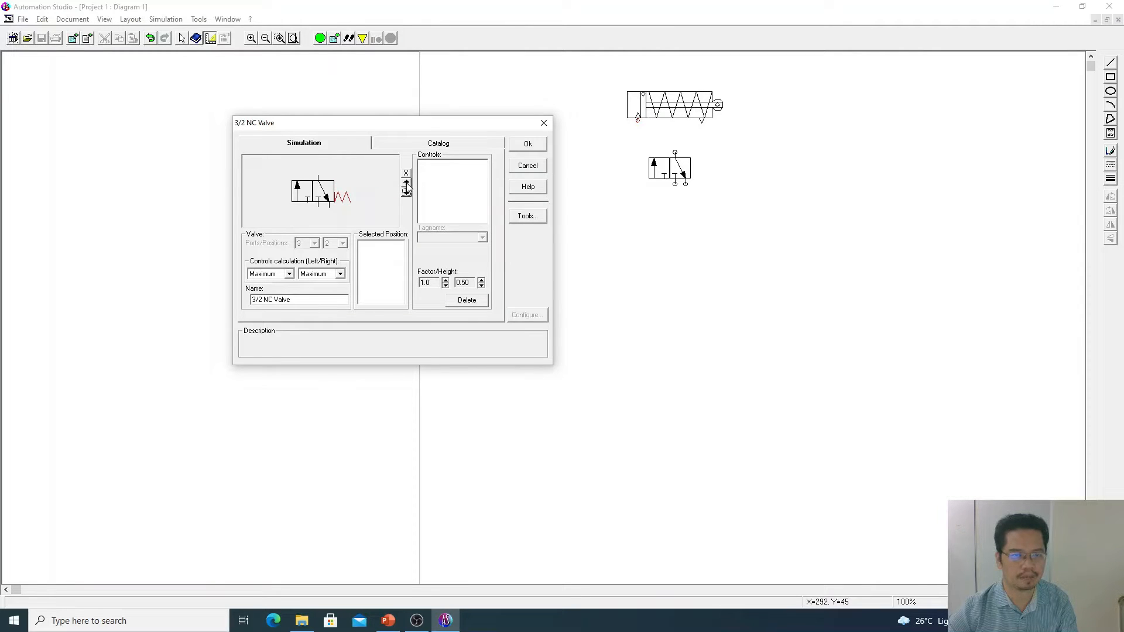
click(406, 184)
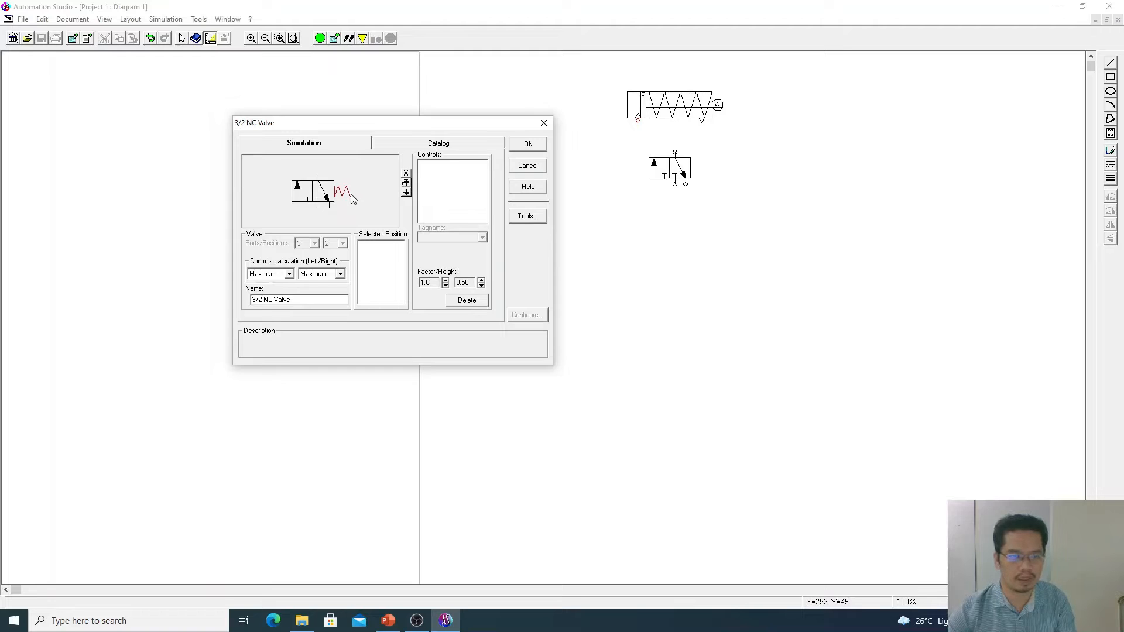
Add a Pneumatic Pilot (positive pressure) control to the left-hand position of the 3/2 NC Valve.
click(298, 193)
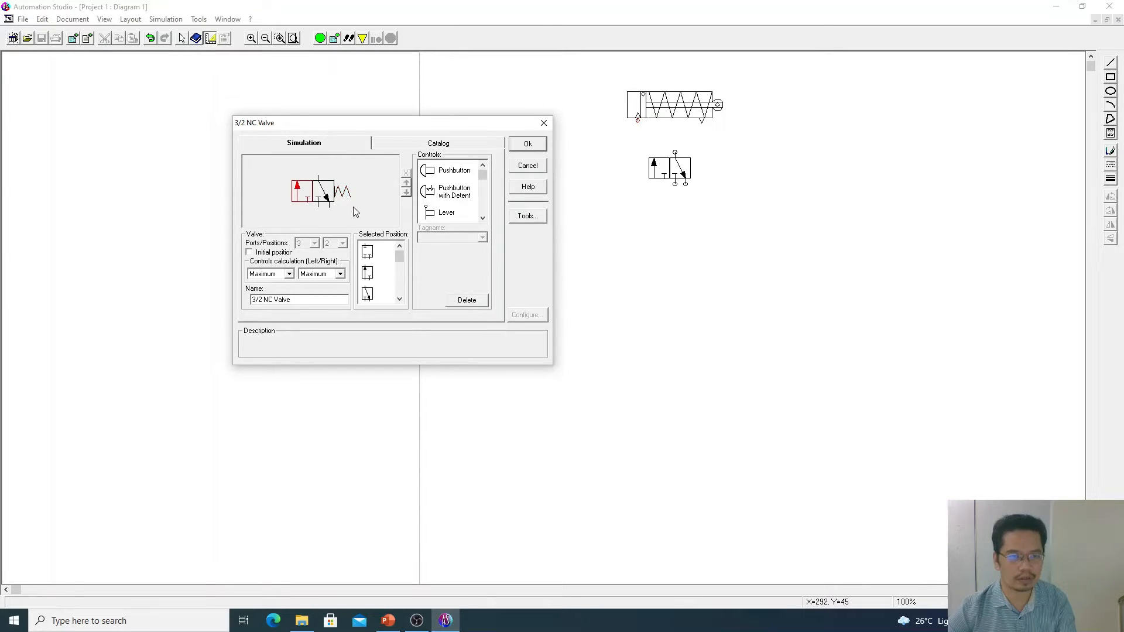
click(483, 218)
click(483, 219)
click(483, 218)
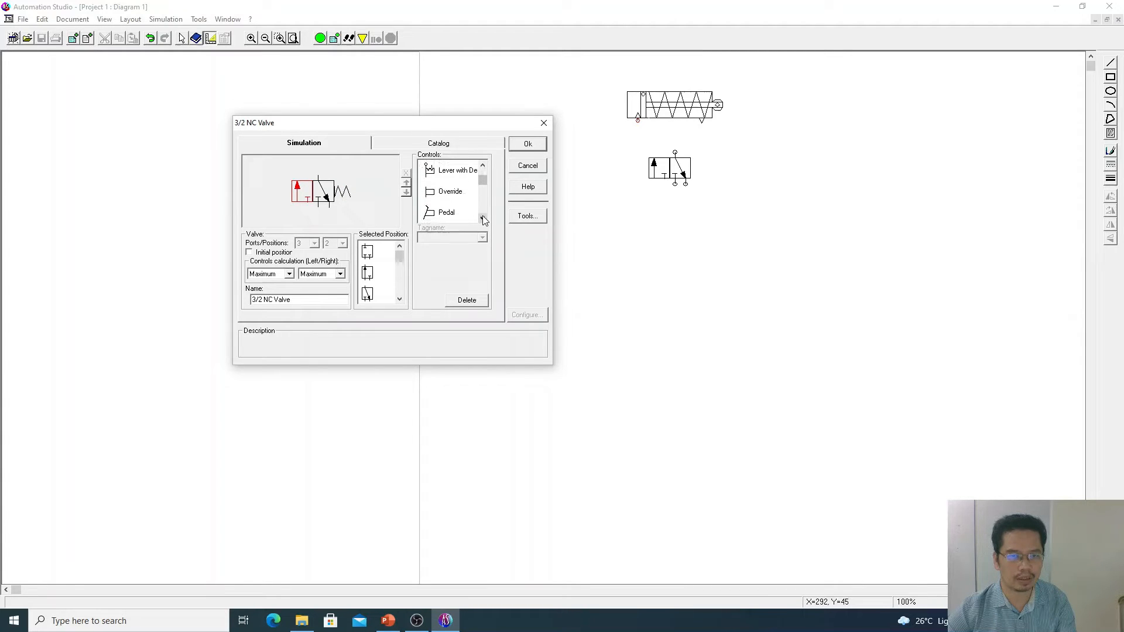
click(483, 218)
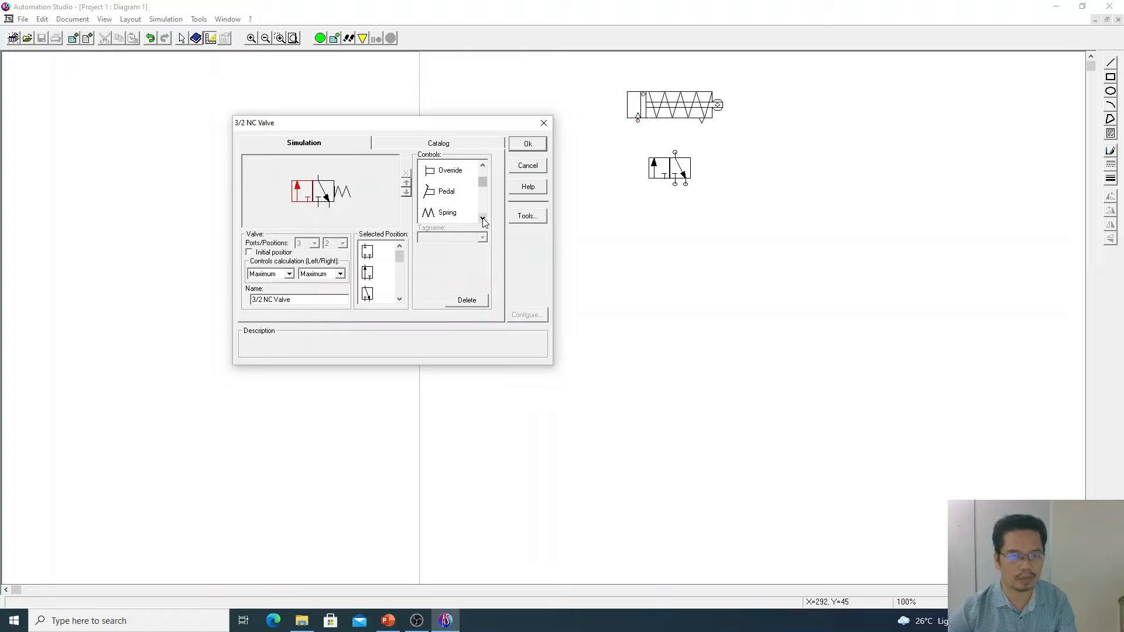
click(483, 219)
click(483, 219)
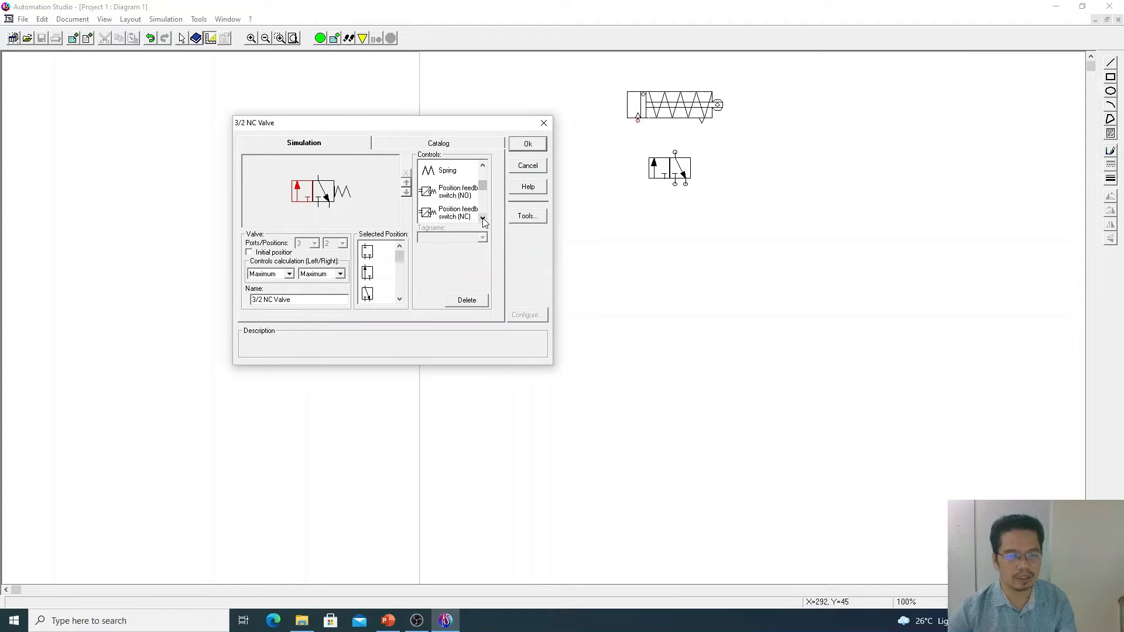
click(484, 219)
click(483, 218)
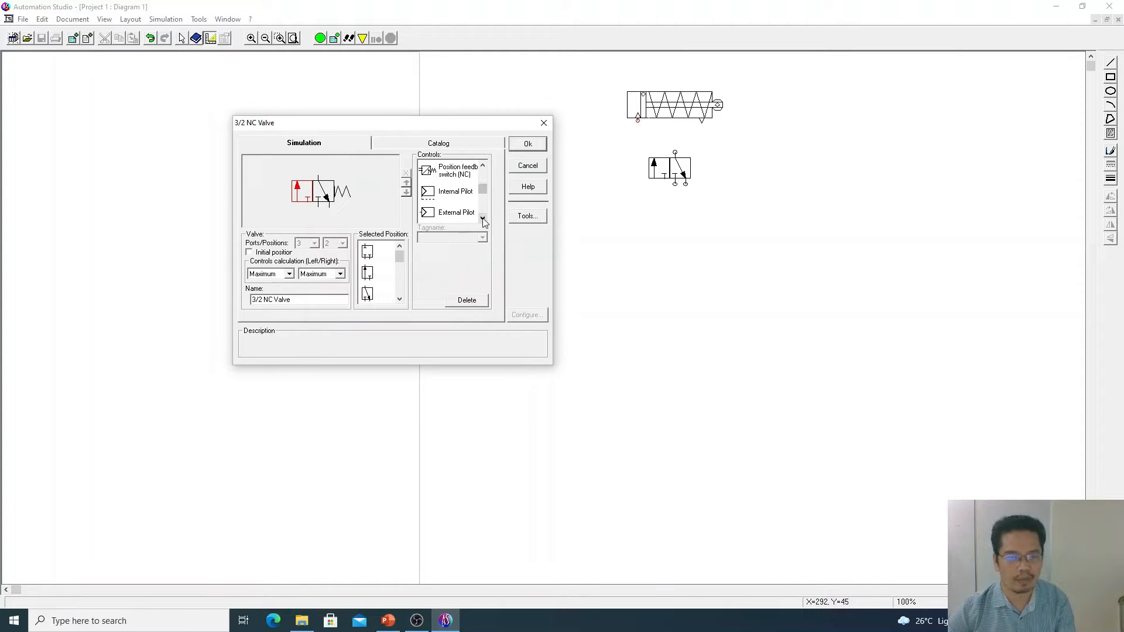
click(483, 219)
click(484, 219)
click(458, 198)
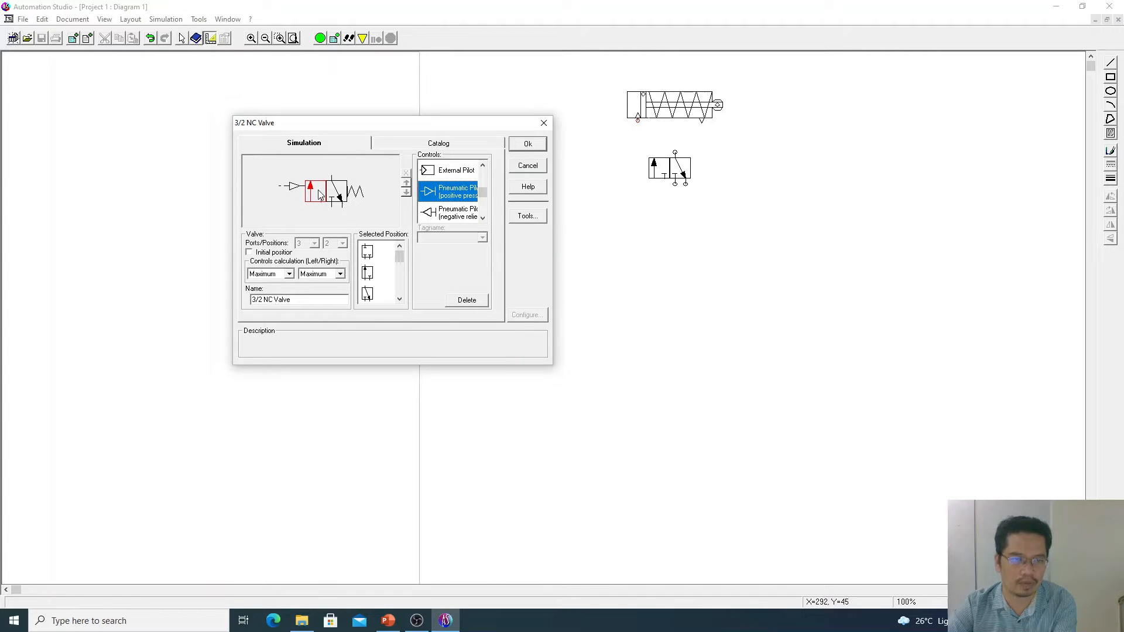
Align the pneumatic pilot with the vertical middle of the valve body, accept the valve configuration, and deselect the valve.
click(294, 186)
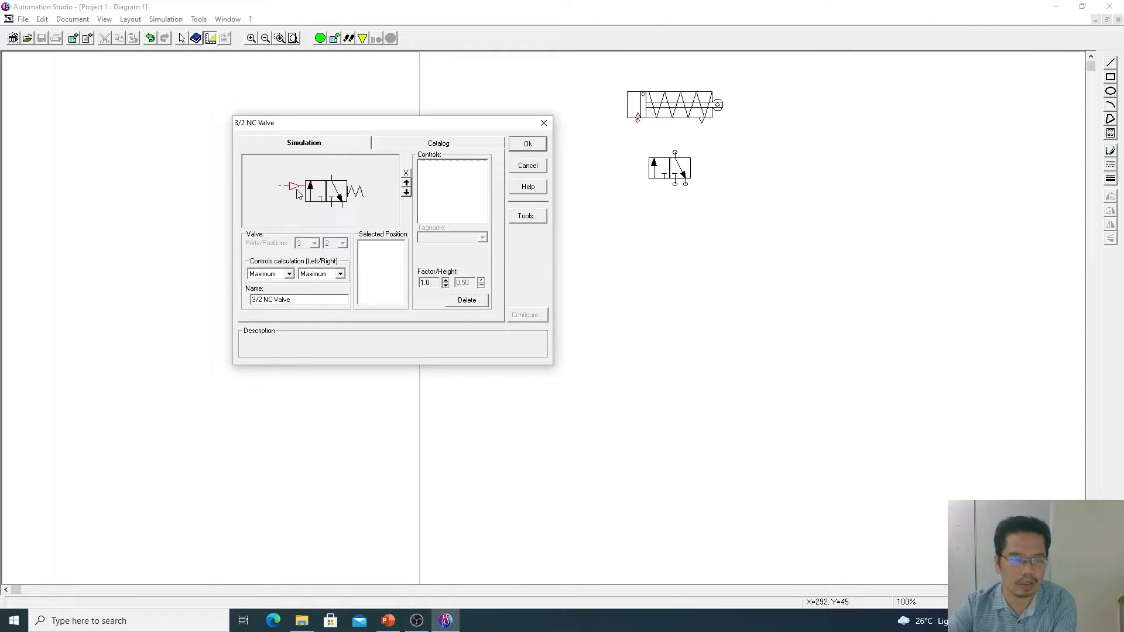
click(406, 192)
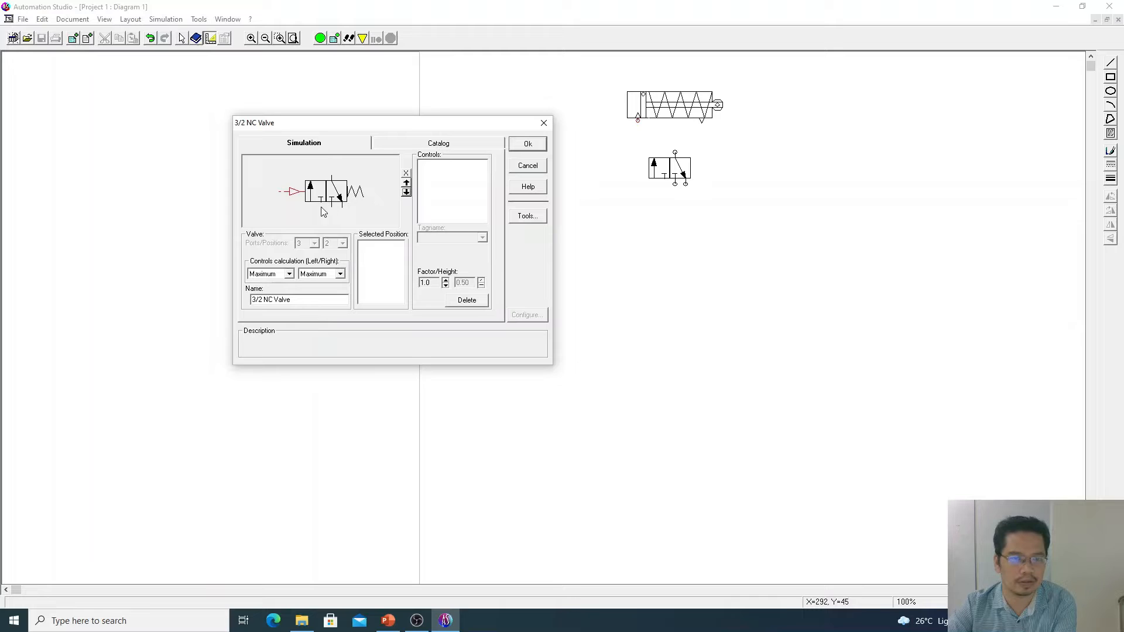
click(526, 144)
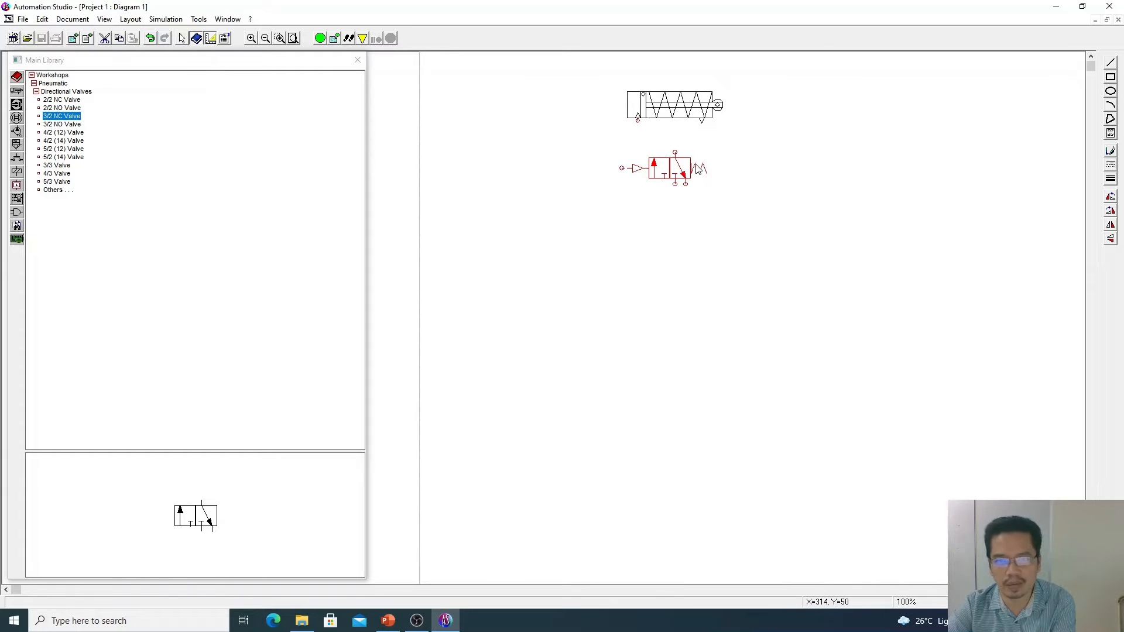
click(684, 217)
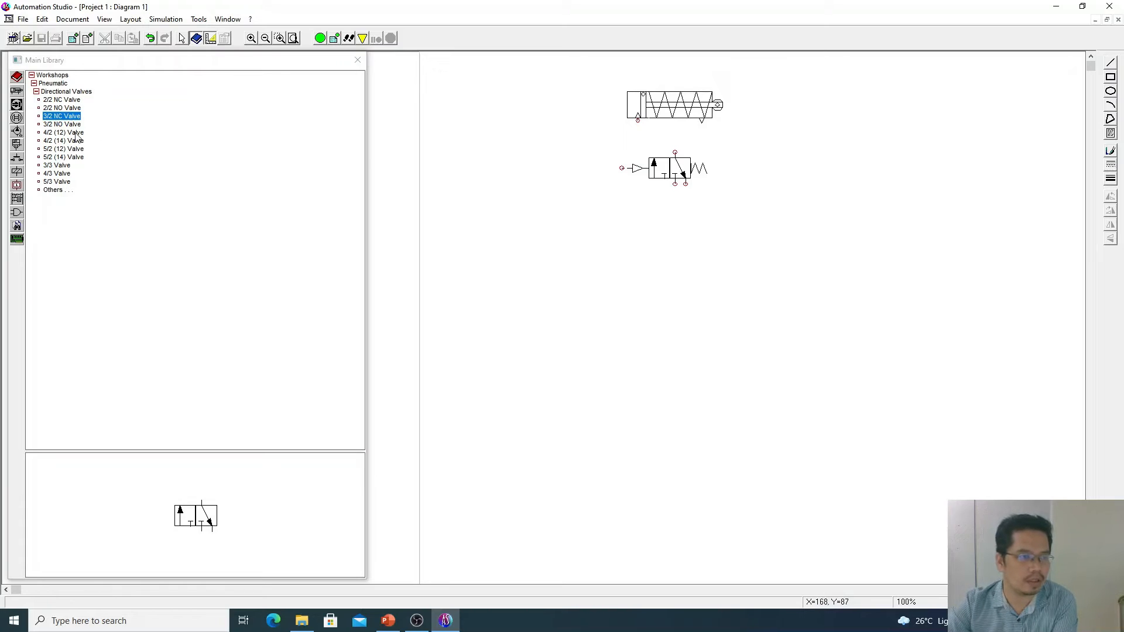
Place a second 3/2 NC Valve on the diagram directly below the pilot-operated valve and open its configuration.
double_click(36, 84)
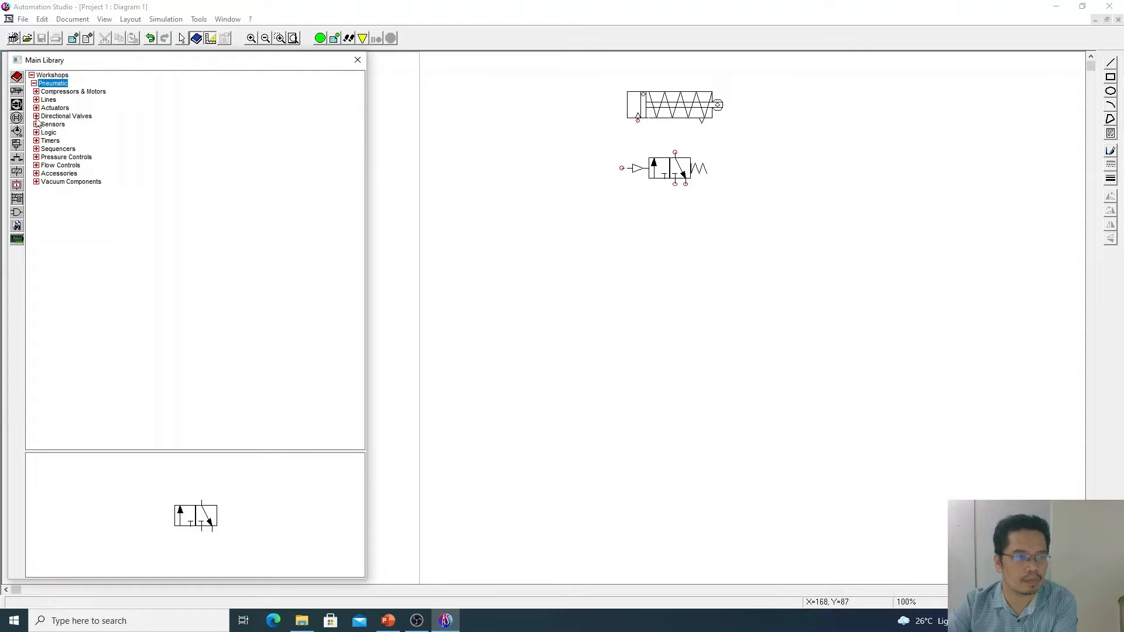
double_click(36, 117)
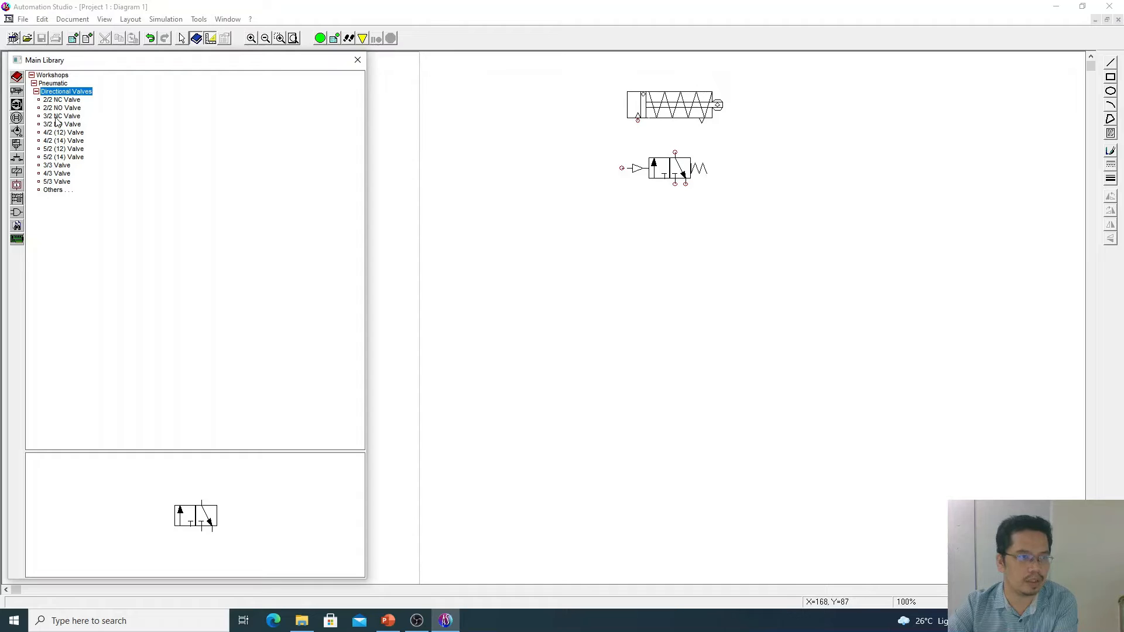
click(57, 117)
drag(57, 121, 452, 169)
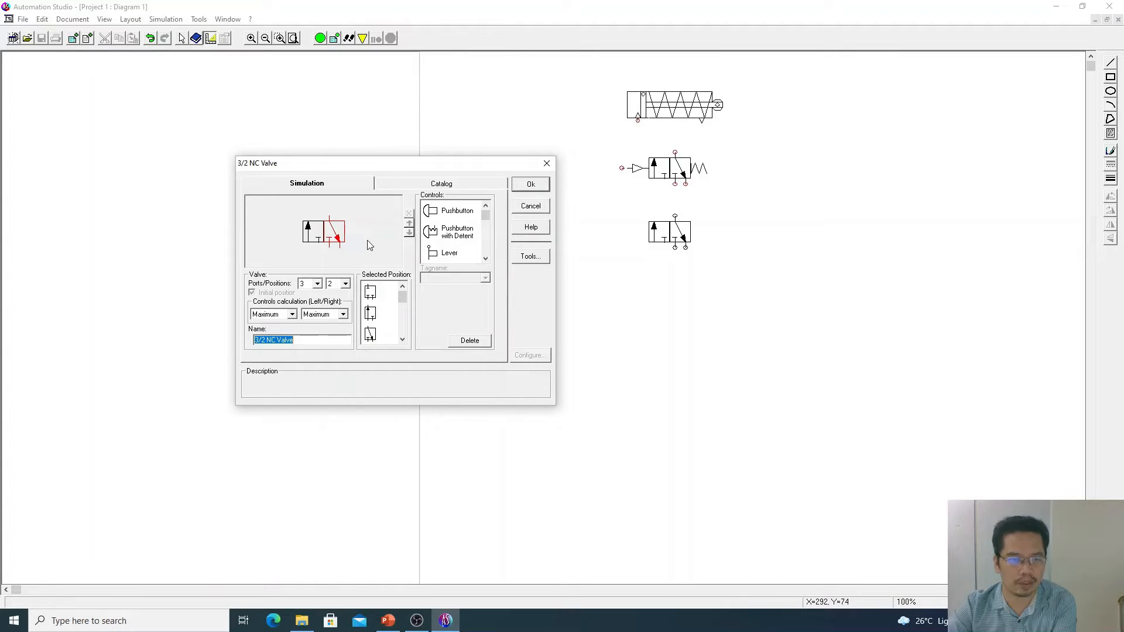
Add a Spring control to the right-hand position of the lower 3/2 NC Valve and align it with the valve body's vertical middle.
click(487, 260)
click(486, 260)
click(487, 260)
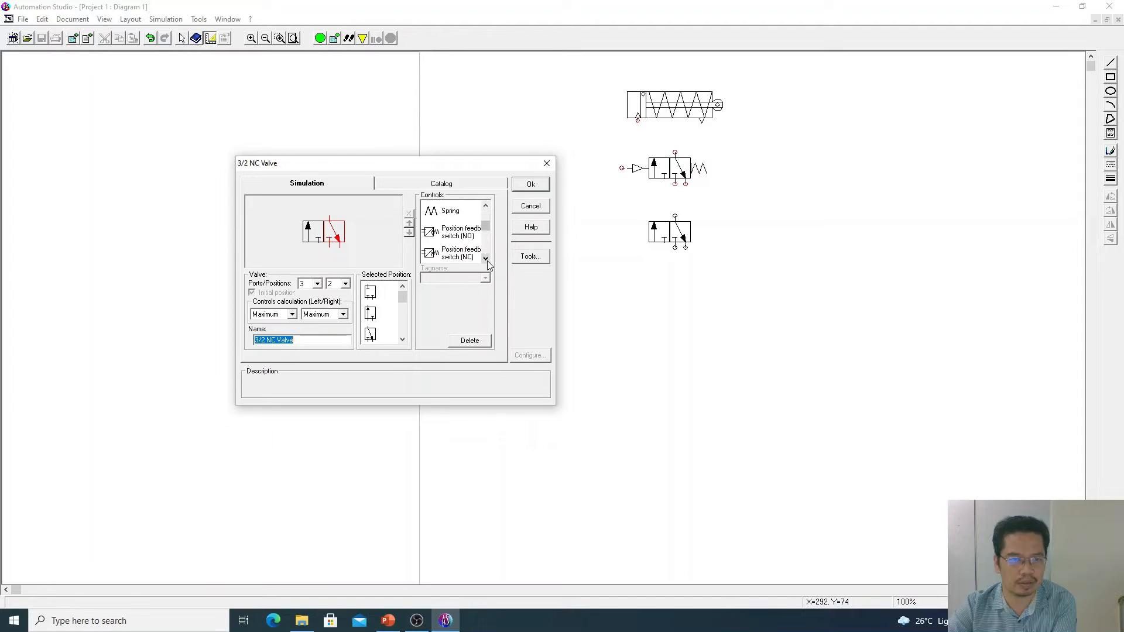
double_click(453, 211)
click(350, 232)
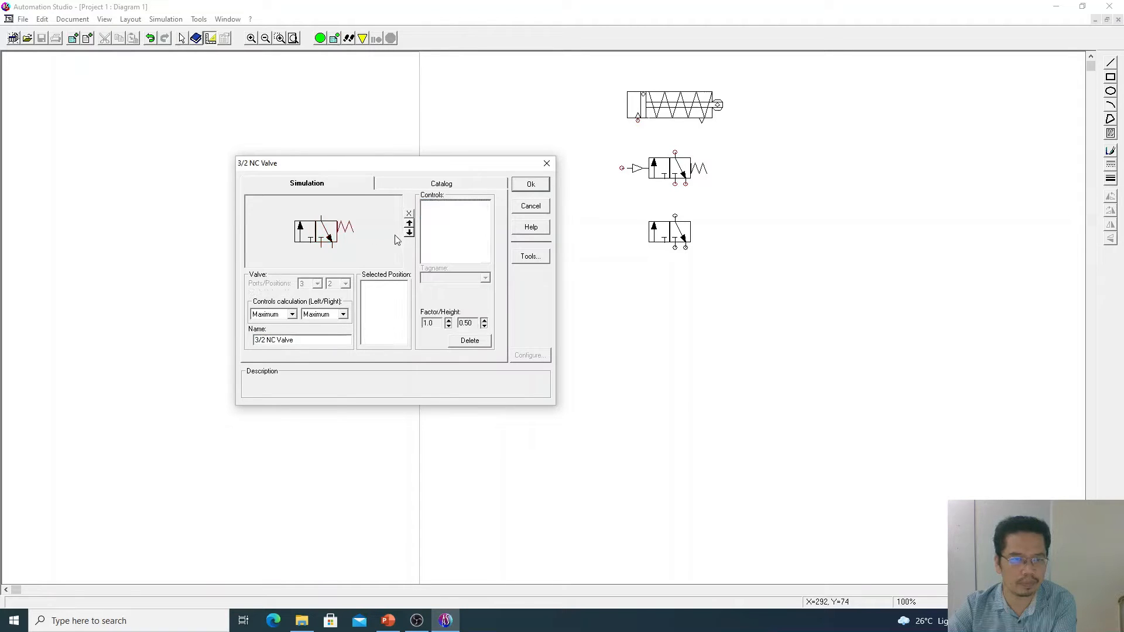
Add a vertically centred Pushbutton control to the lower valve's left-hand position, accept the configuration, and deselect the valve.
click(313, 234)
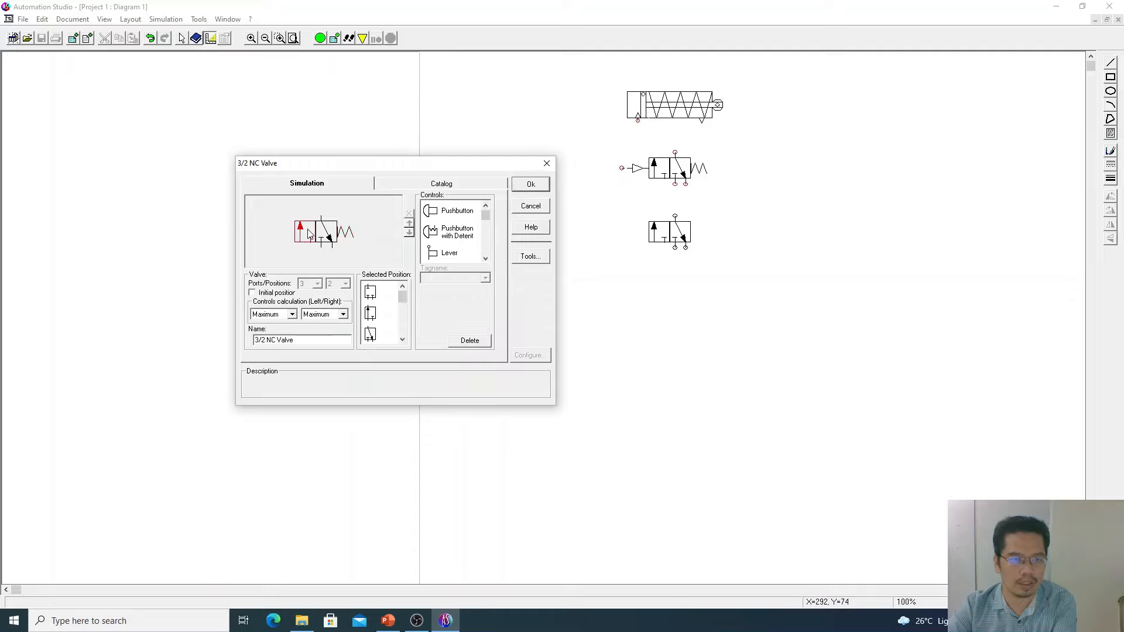
click(458, 215)
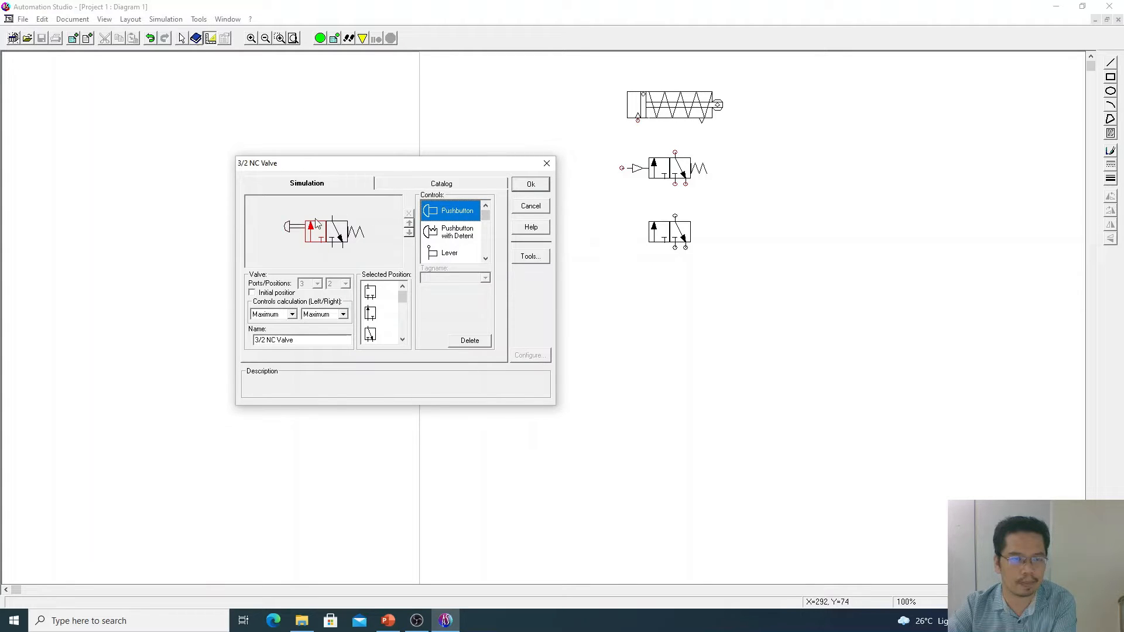
click(301, 233)
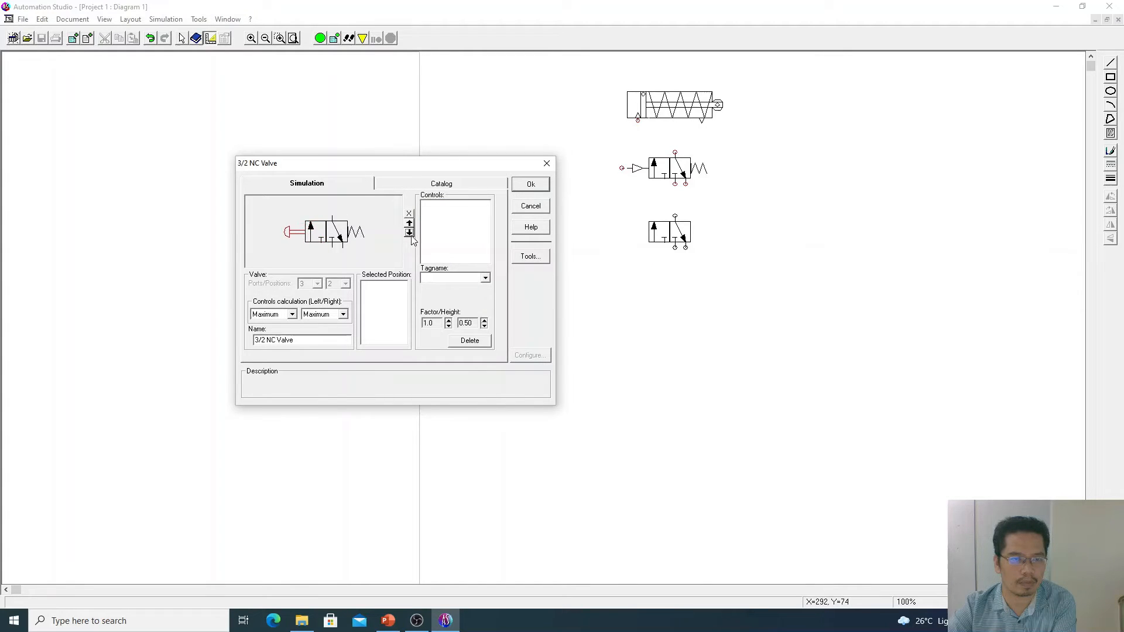
click(524, 189)
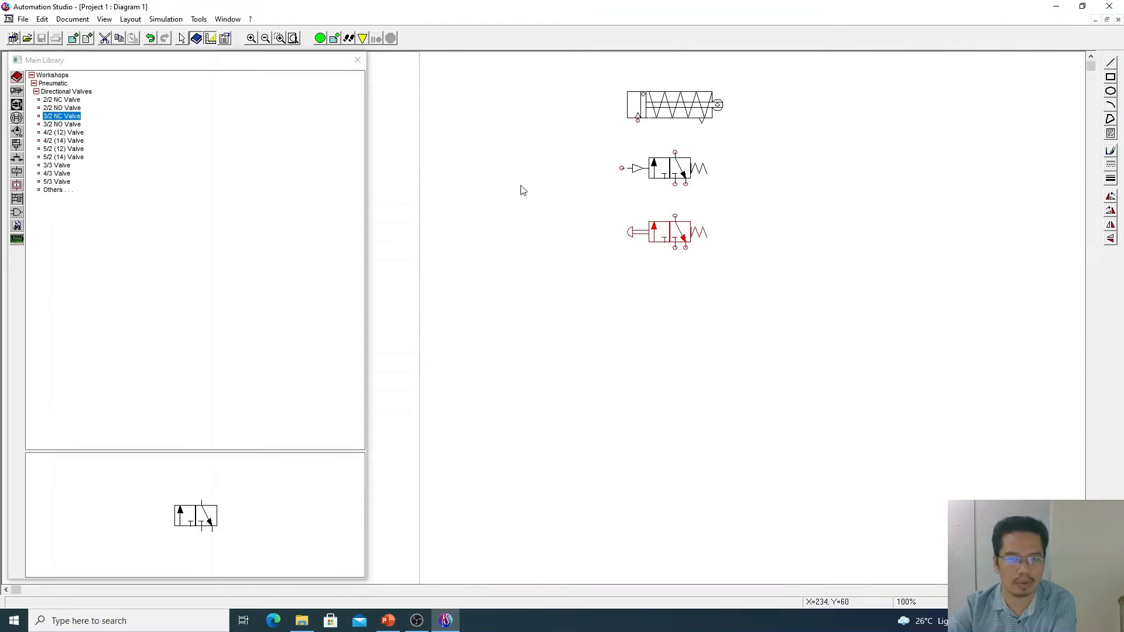
click(523, 190)
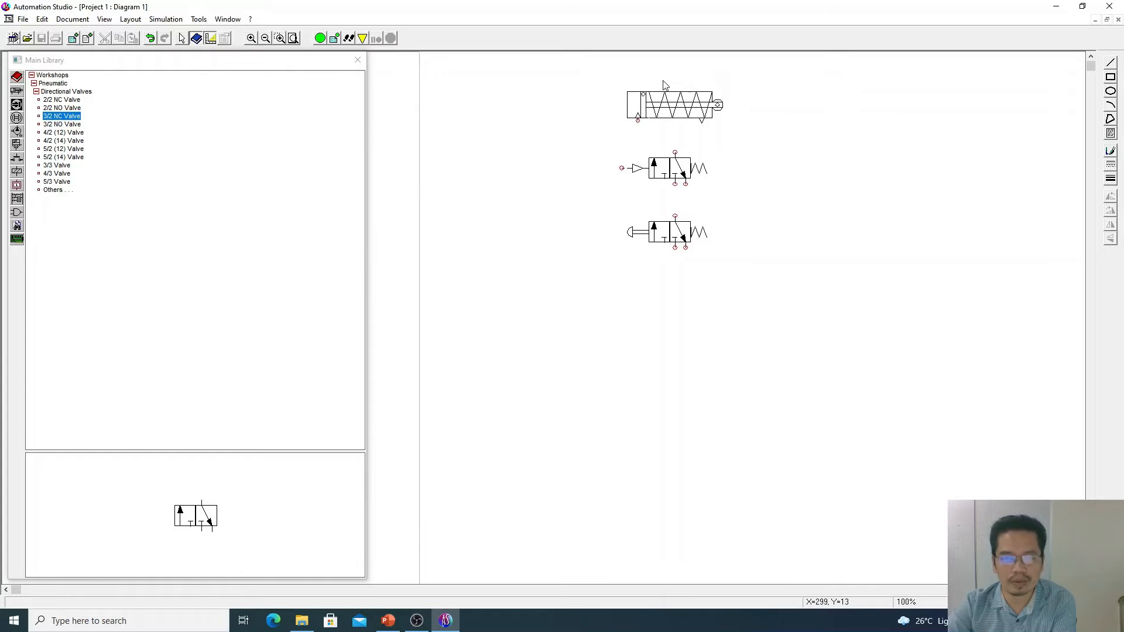
click(712, 204)
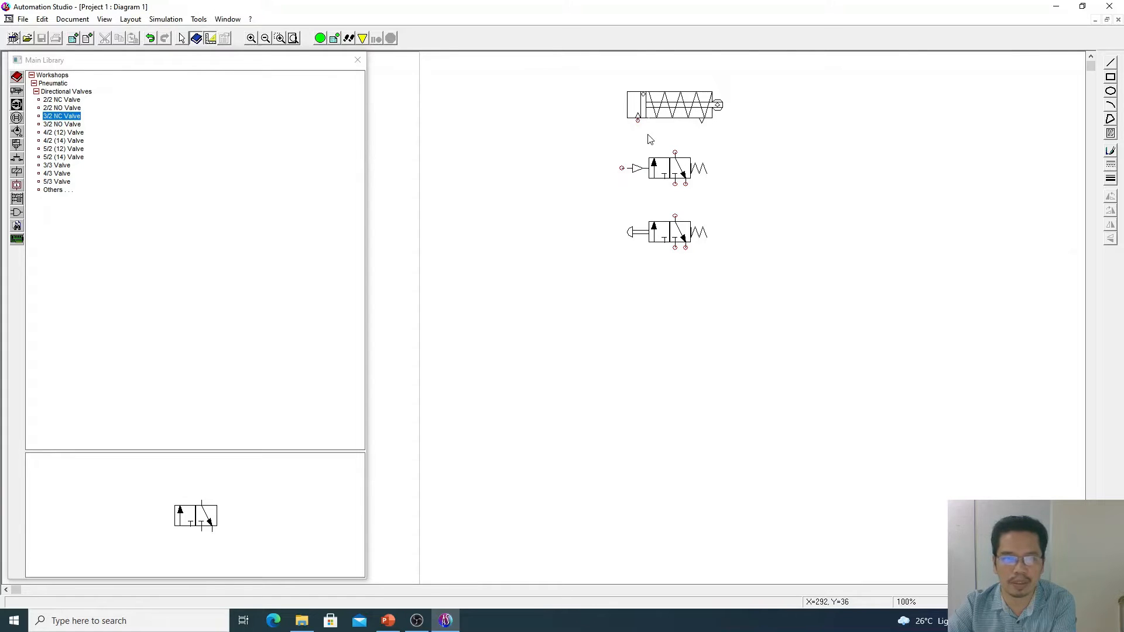
Connect Pressure Lines from the cylinder port to the upper valve's outlet and from the lower valve's outlet to the upper valve's pilot port.
click(37, 83)
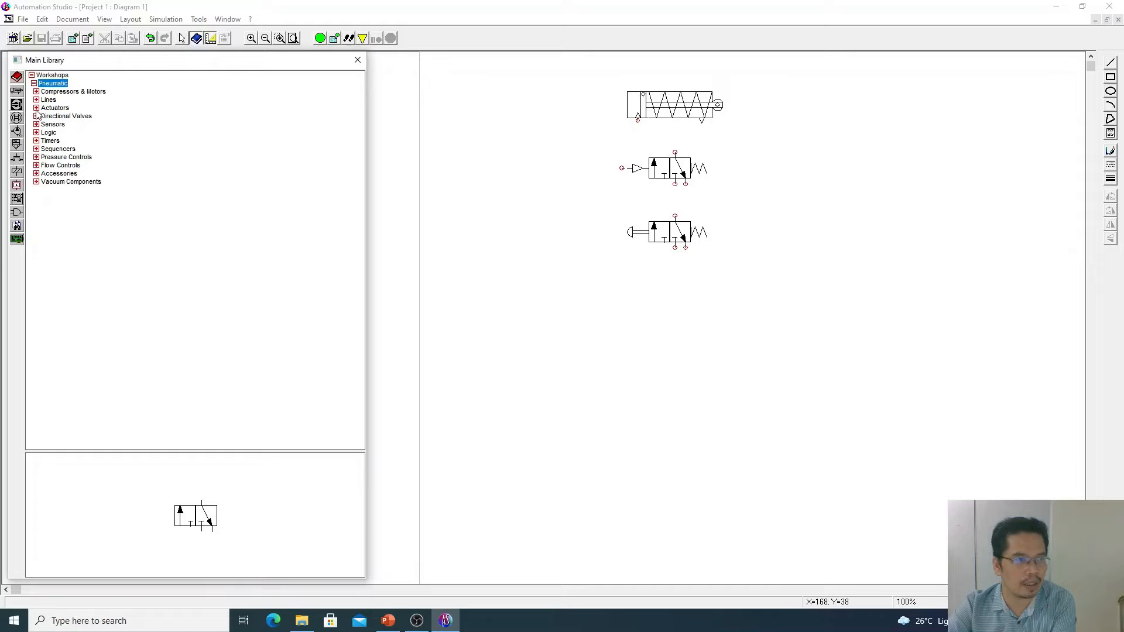
click(36, 99)
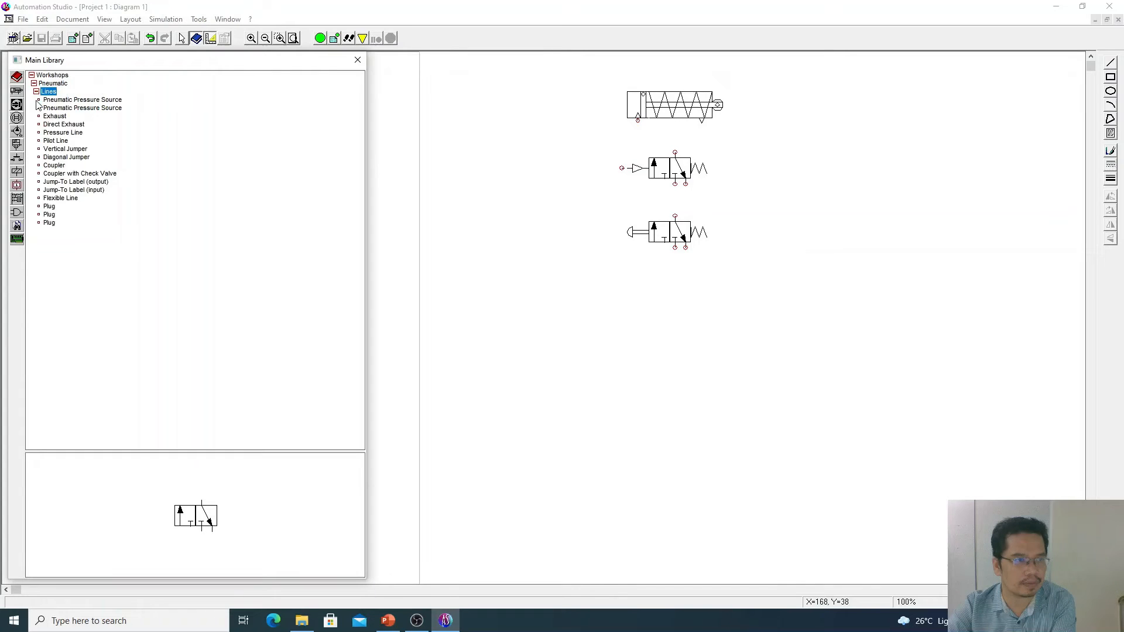
click(49, 134)
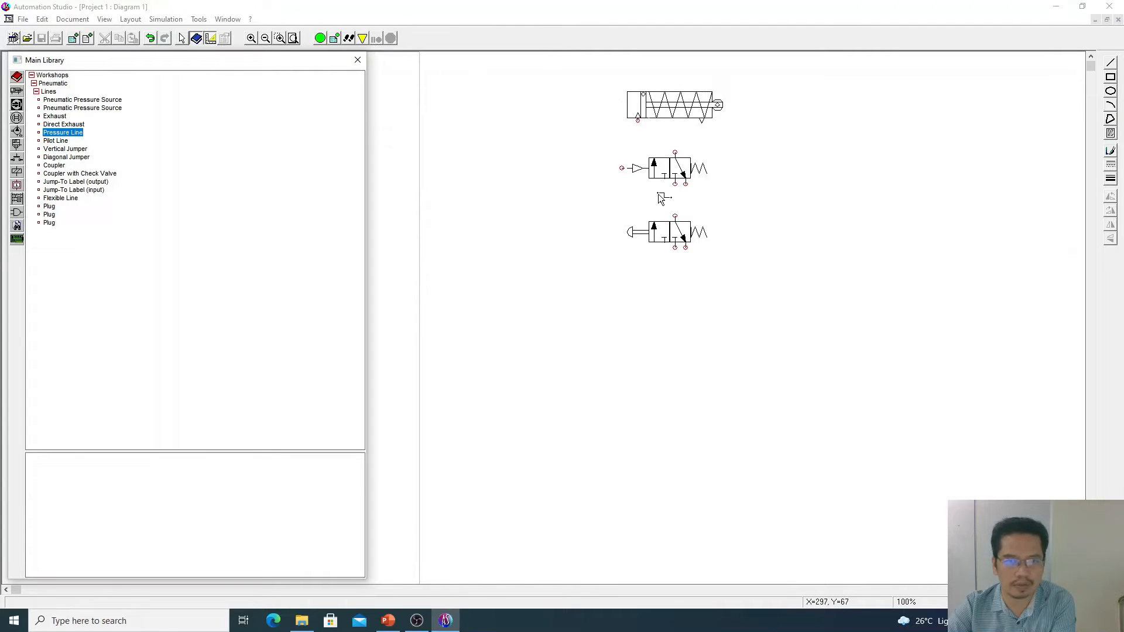
click(638, 121)
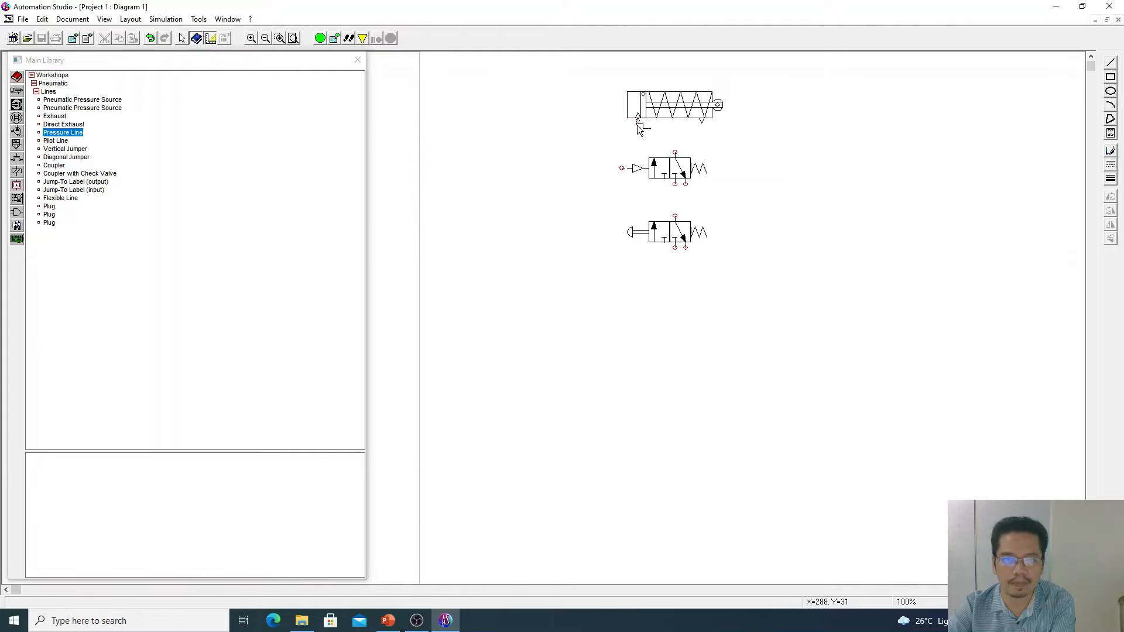
click(677, 154)
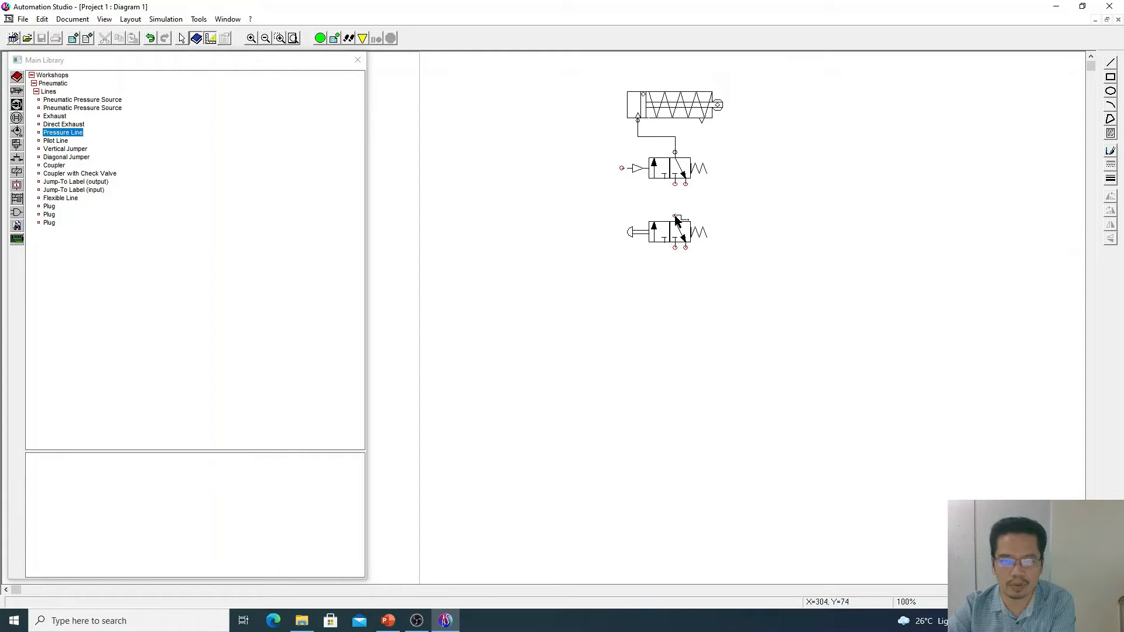
mouse_move(676, 217)
mouse_down()
mouse_move(677, 203)
mouse_move(622, 208)
mouse_move(622, 169)
mouse_up()
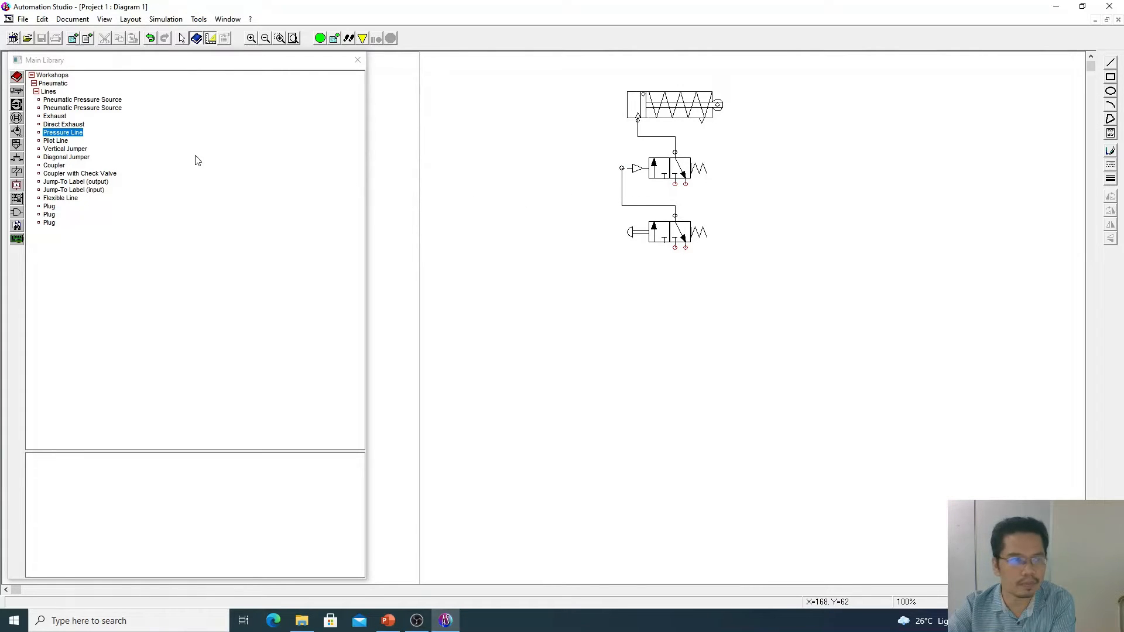
Attach the triangular Pneumatic Pressure Source to the upper valve's supply port and the circular one to the lower valve's supply port.
click(73, 108)
click(74, 101)
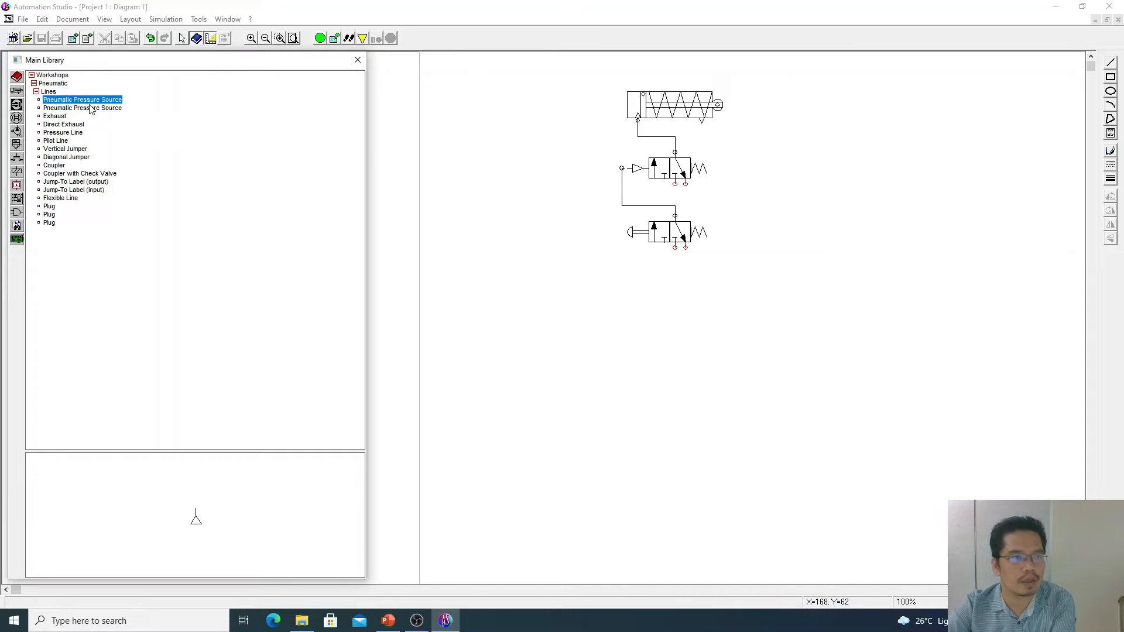
drag(510, 226, 674, 196)
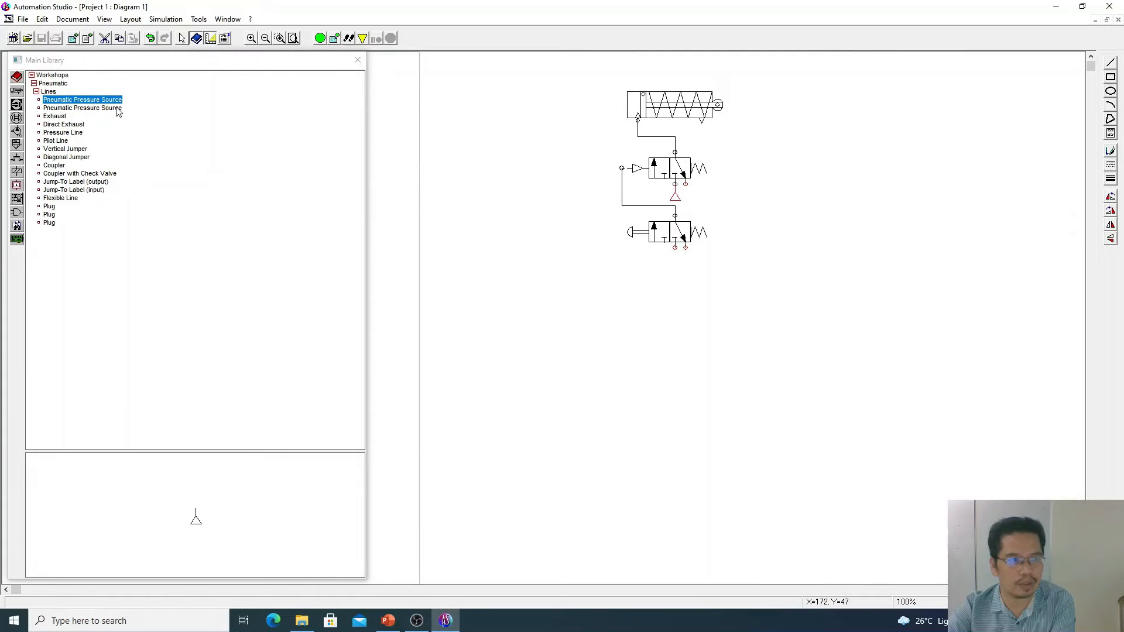
drag(118, 111, 674, 259)
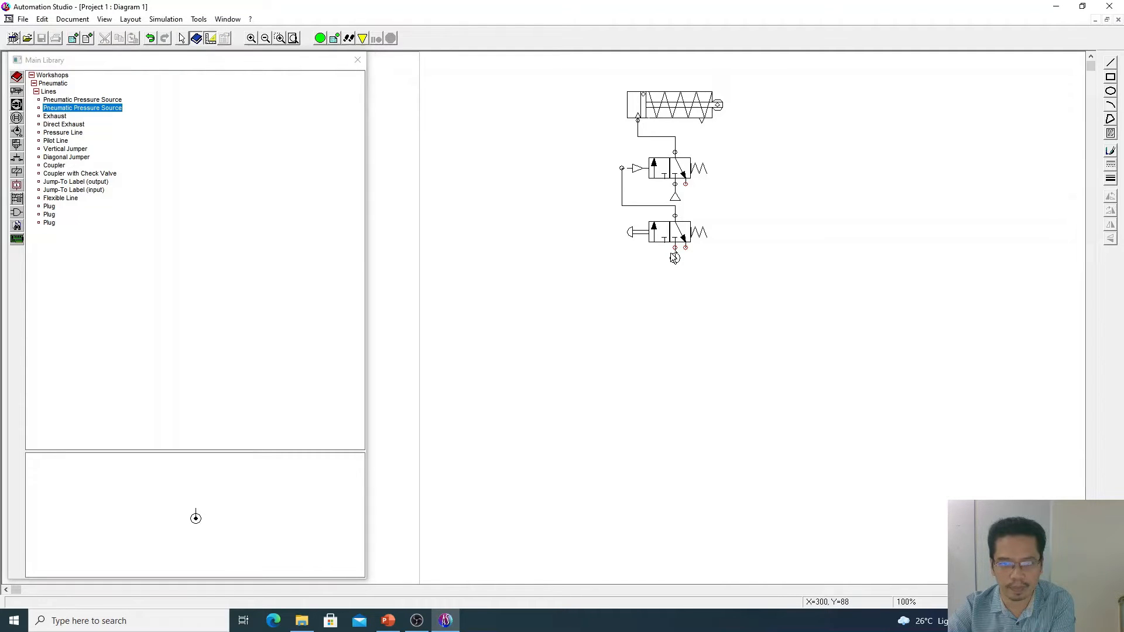
click(627, 293)
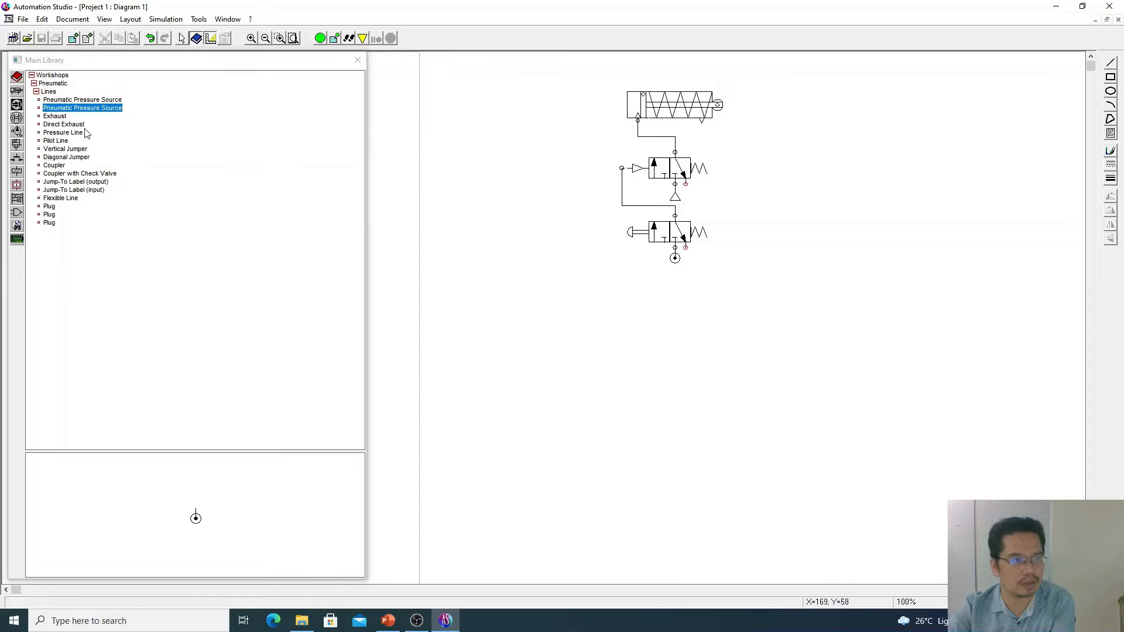
Attach an Exhaust to the exhaust port of each of the two 3/2 valves.
click(58, 117)
drag(58, 121, 684, 194)
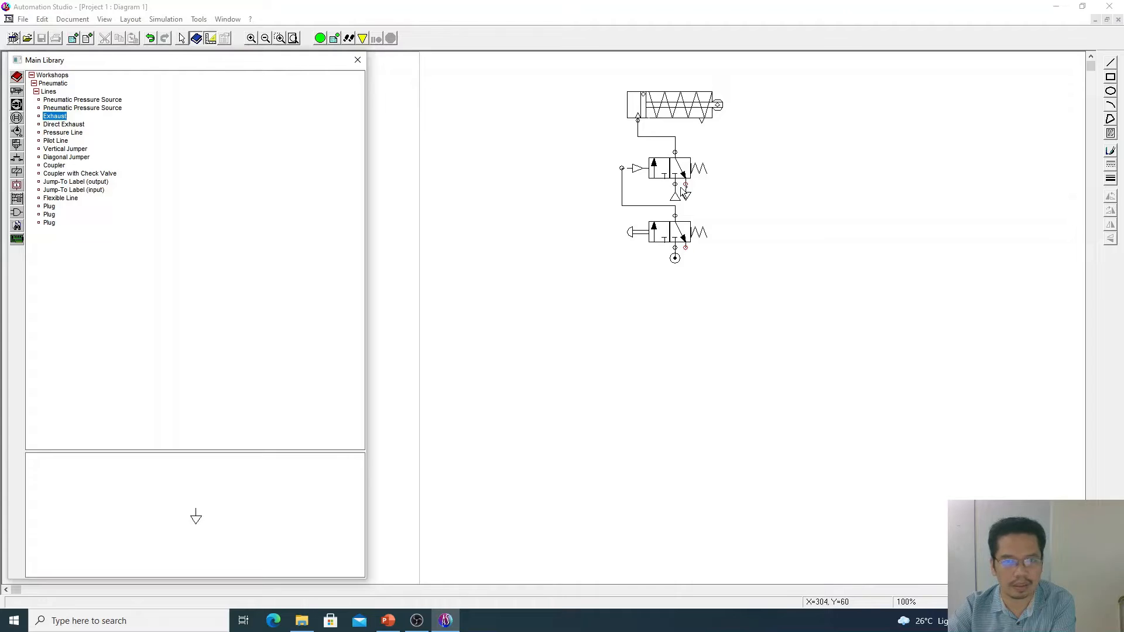
drag(684, 193, 686, 194)
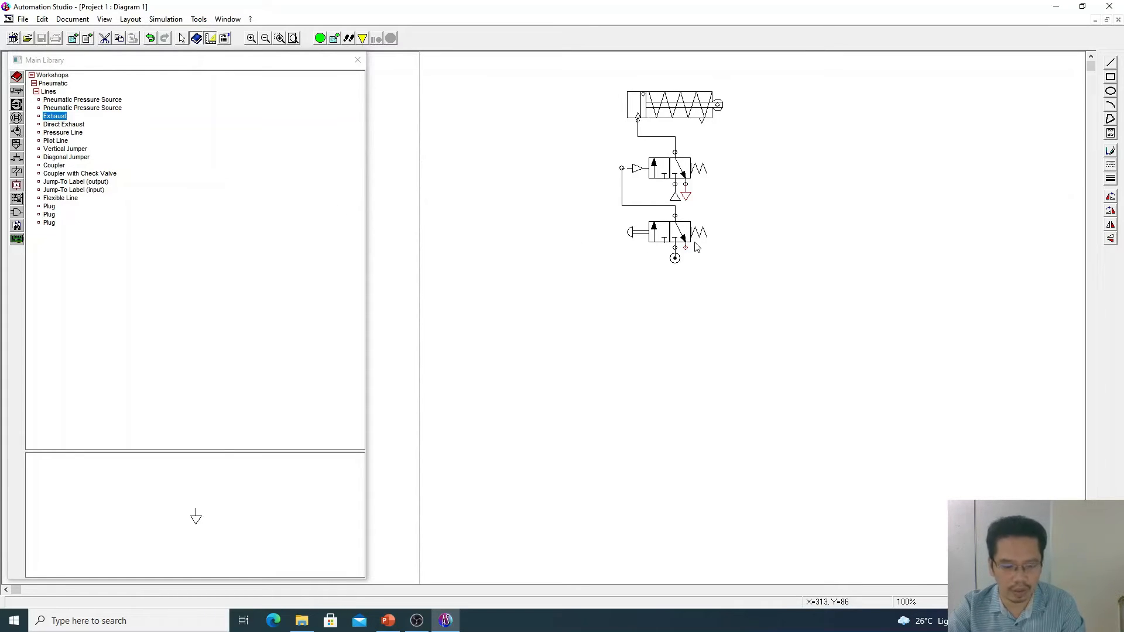
key(ctrl+v)
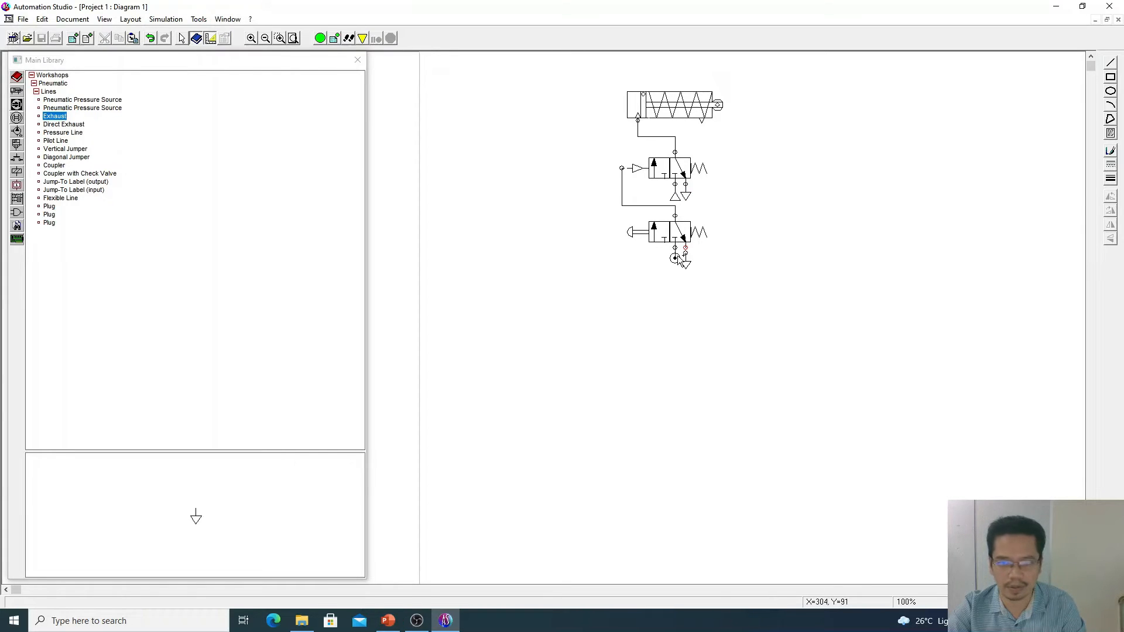
click(678, 254)
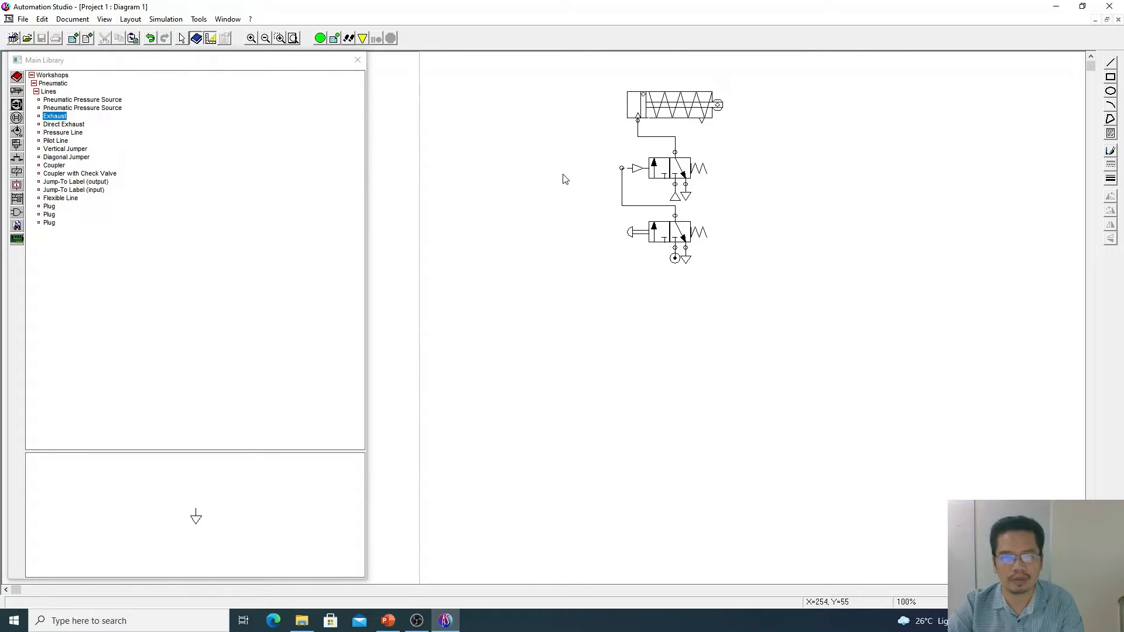
Simulate the circuit, operate the lower valve's pushbutton to check the cylinder's movement, and stop the simulation.
click(321, 40)
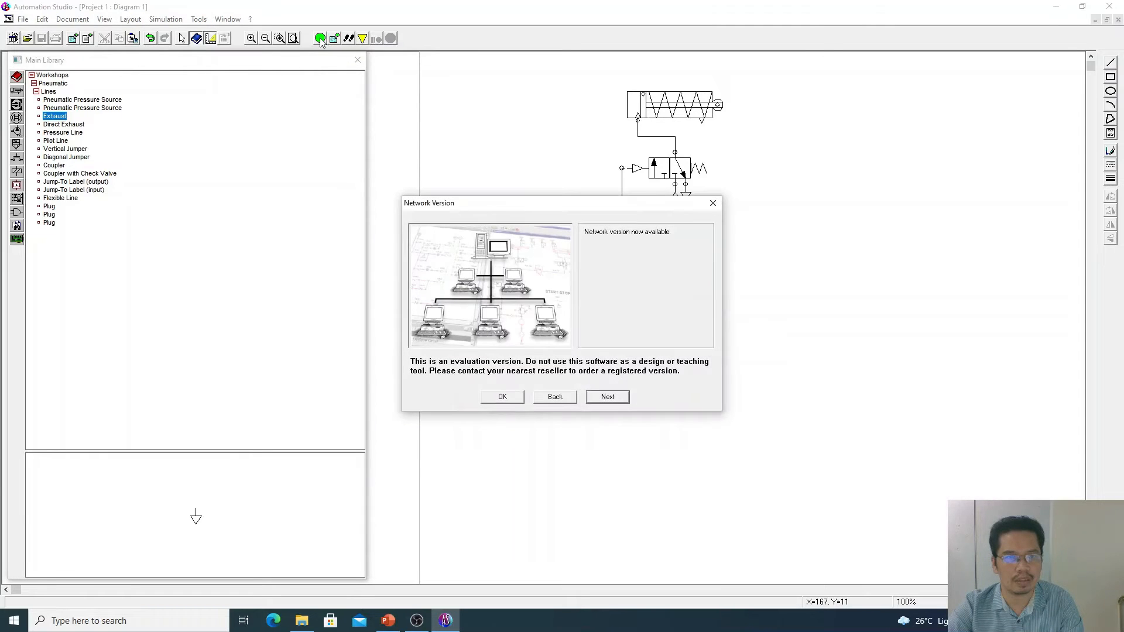
click(707, 205)
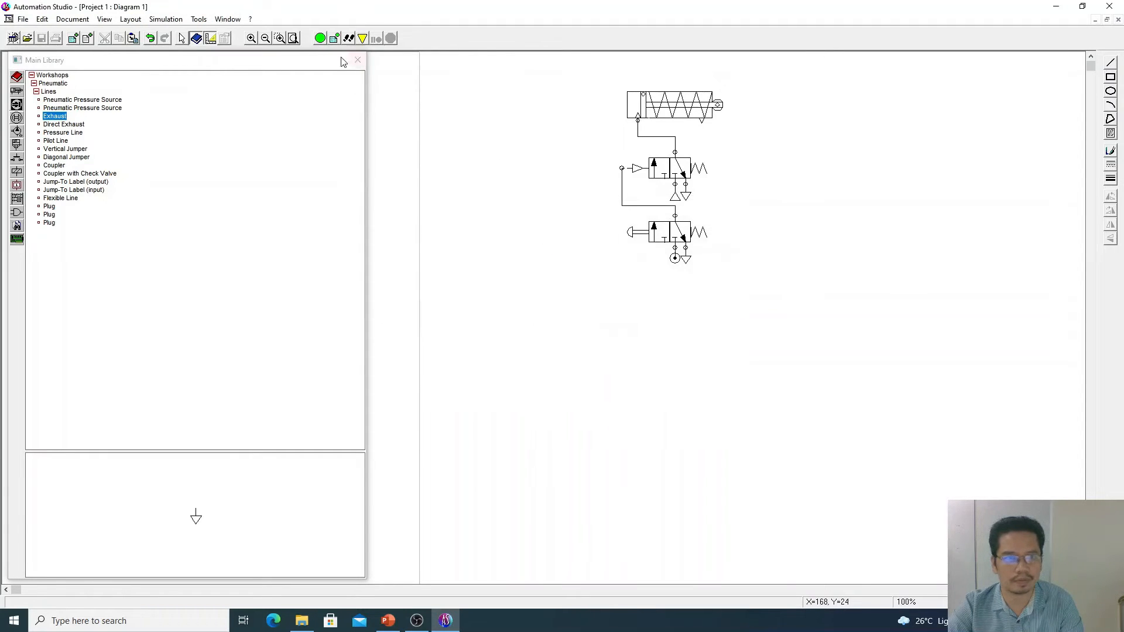
click(320, 39)
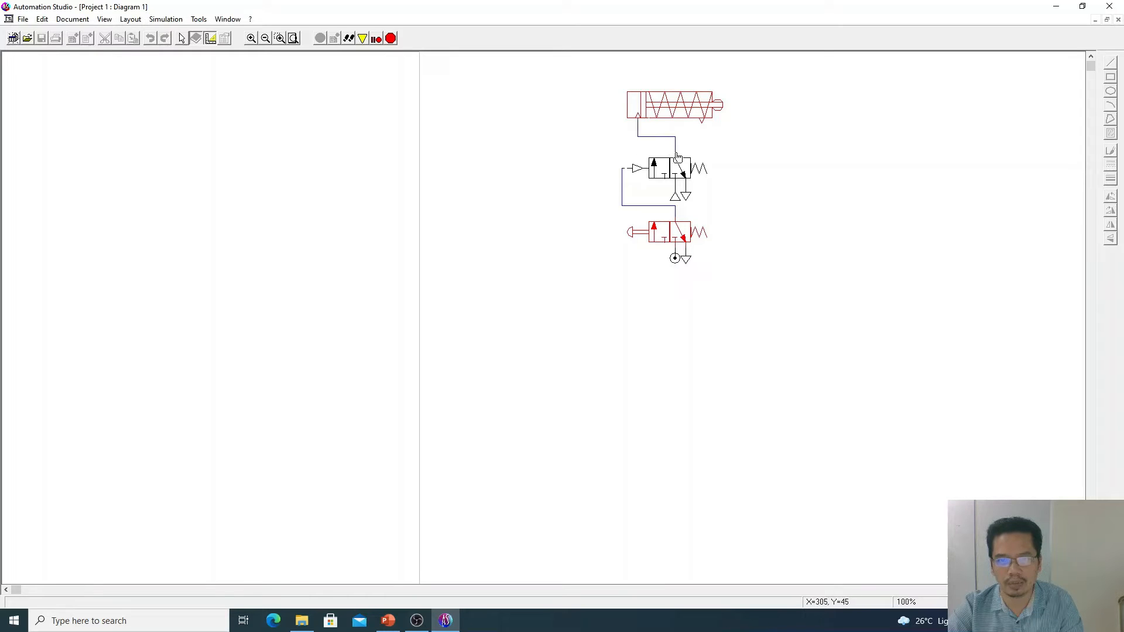
click(633, 240)
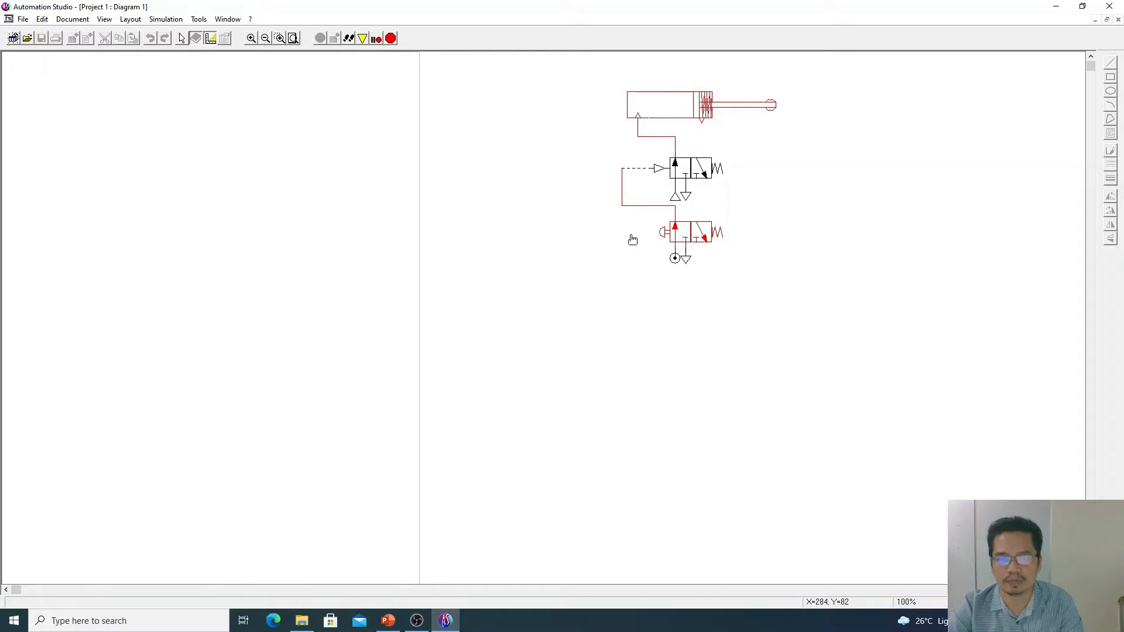
click(632, 240)
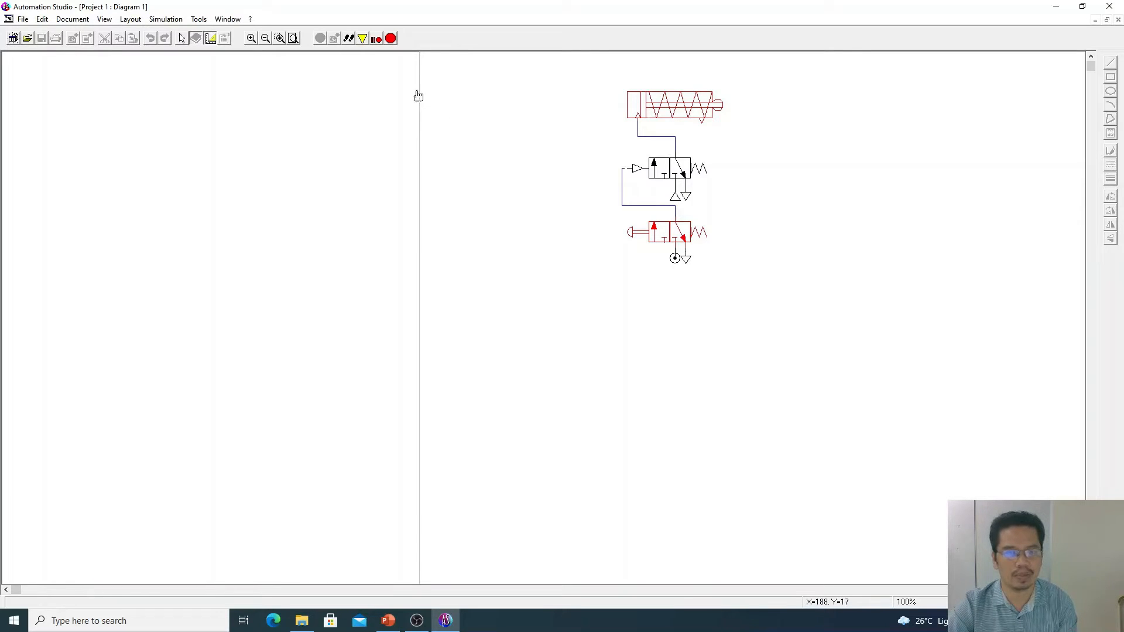
click(391, 38)
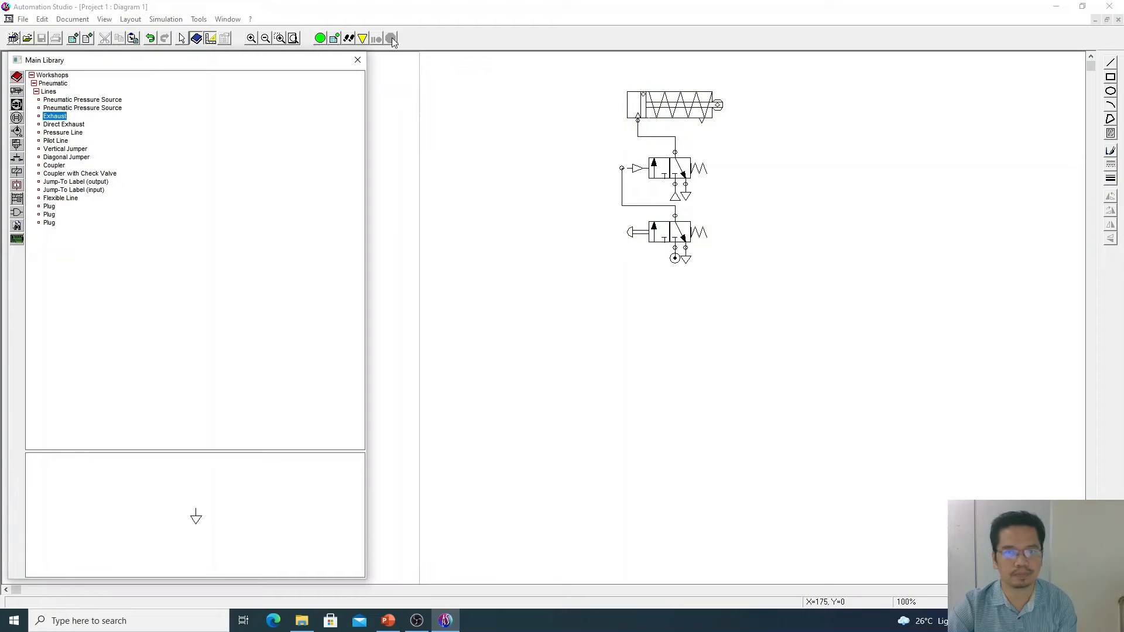
Delete the cylinder, the pilot-operated 3/2 valve, and the pressure line that connected them.
click(661, 105)
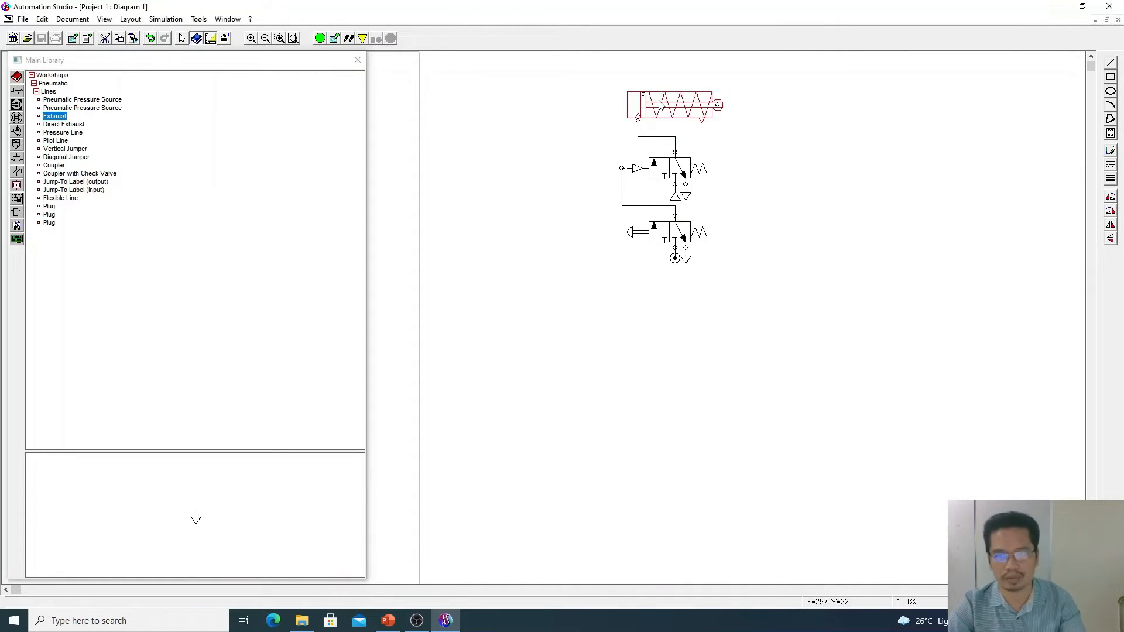
key(Delete)
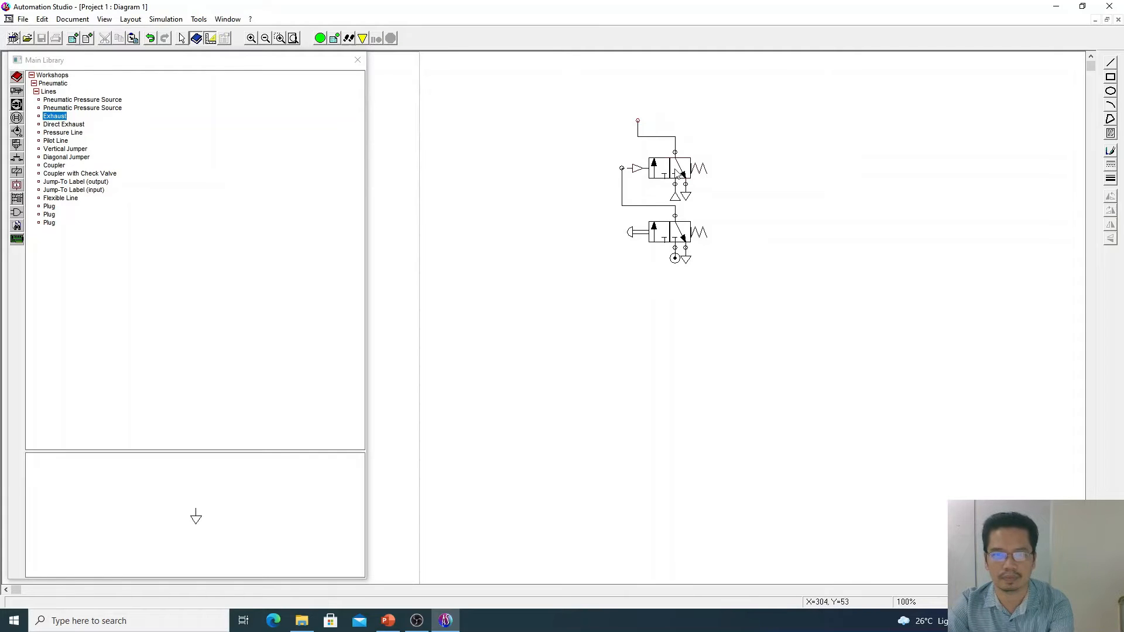
click(678, 171)
key(Delete)
click(677, 150)
key(Delete)
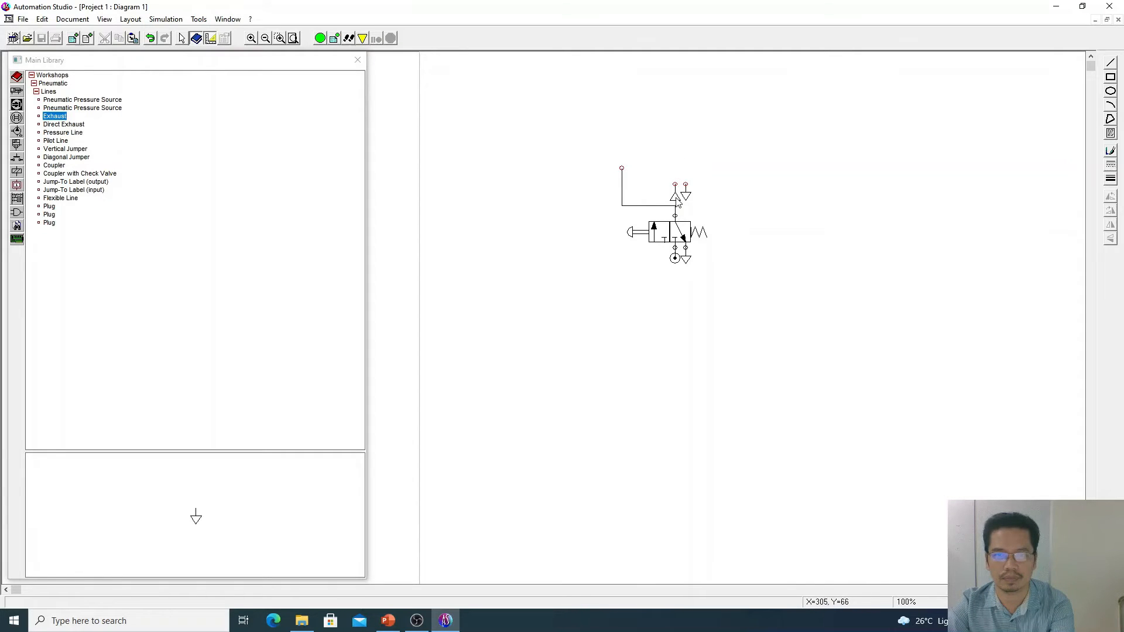
Delete the leftover triangular pressure source, the upper exhaust, and the line running from the pushbutton valve's output.
click(675, 194)
key(Delete)
click(687, 197)
key(Delete)
click(661, 205)
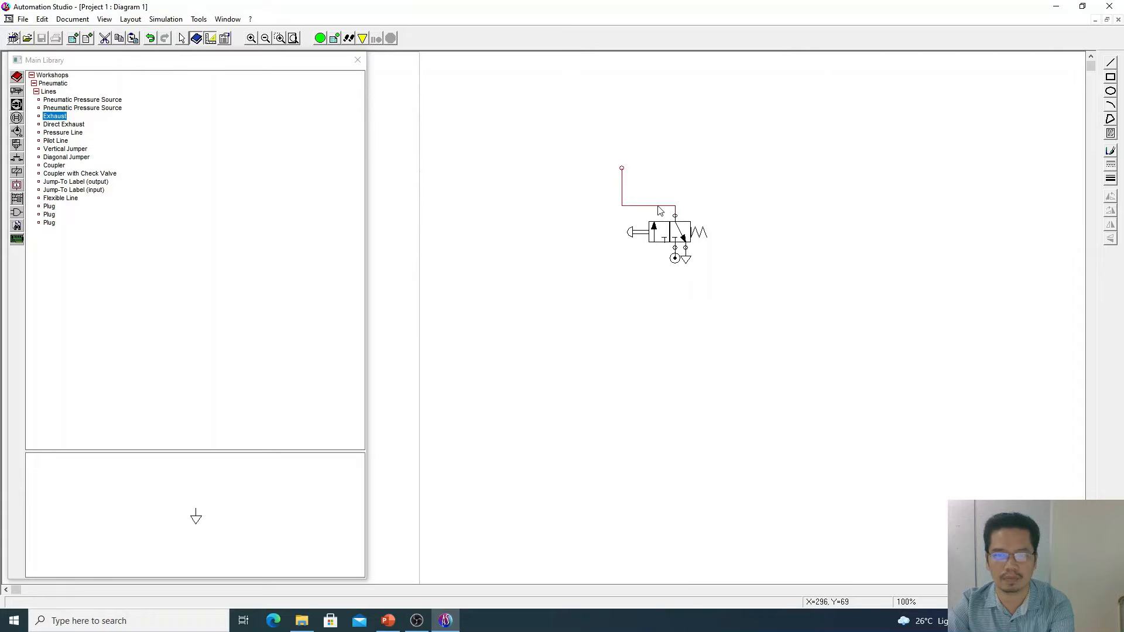
key(Delete)
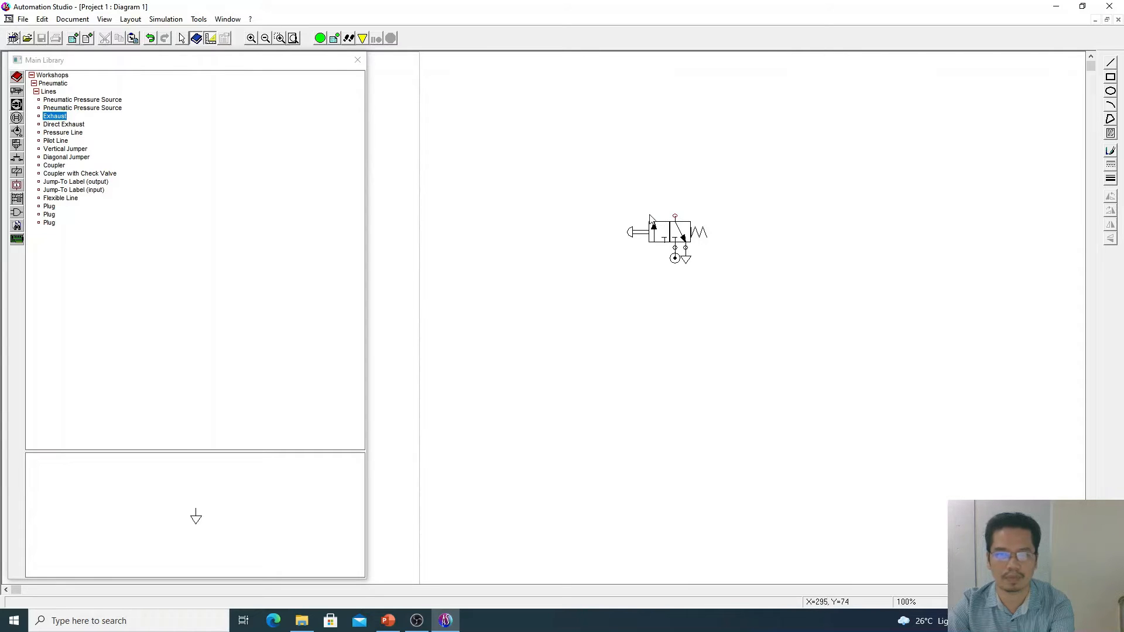
Duplicate the pushbutton 3/2 valve with its pressure source and exhaust, placing the copy level with and beside the original.
drag(609, 198, 737, 292)
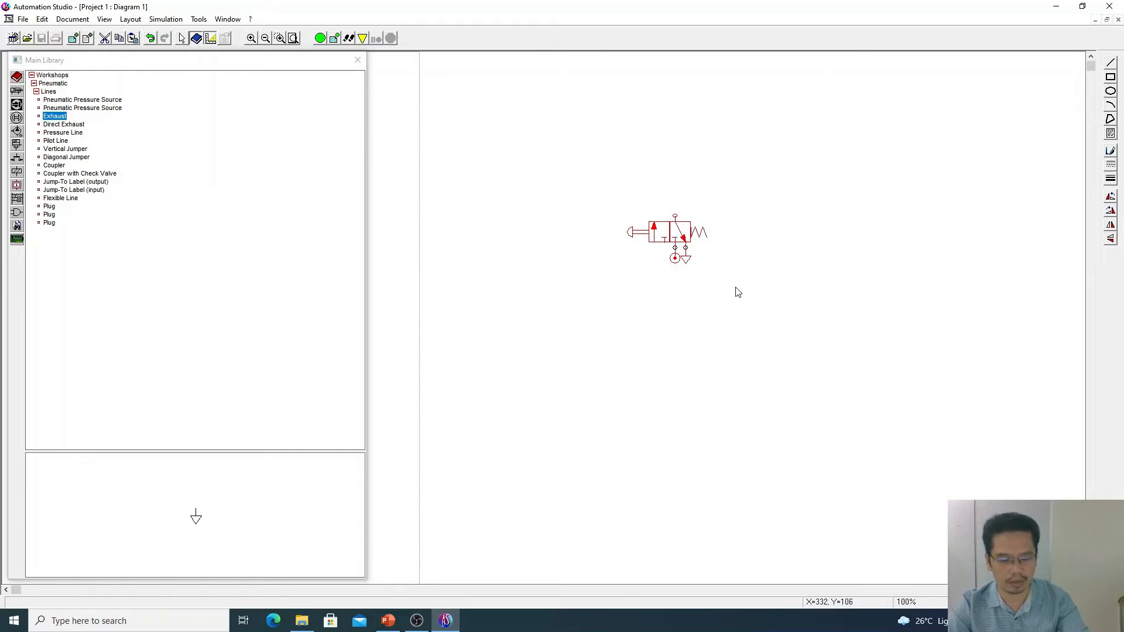
key(ctrl+v)
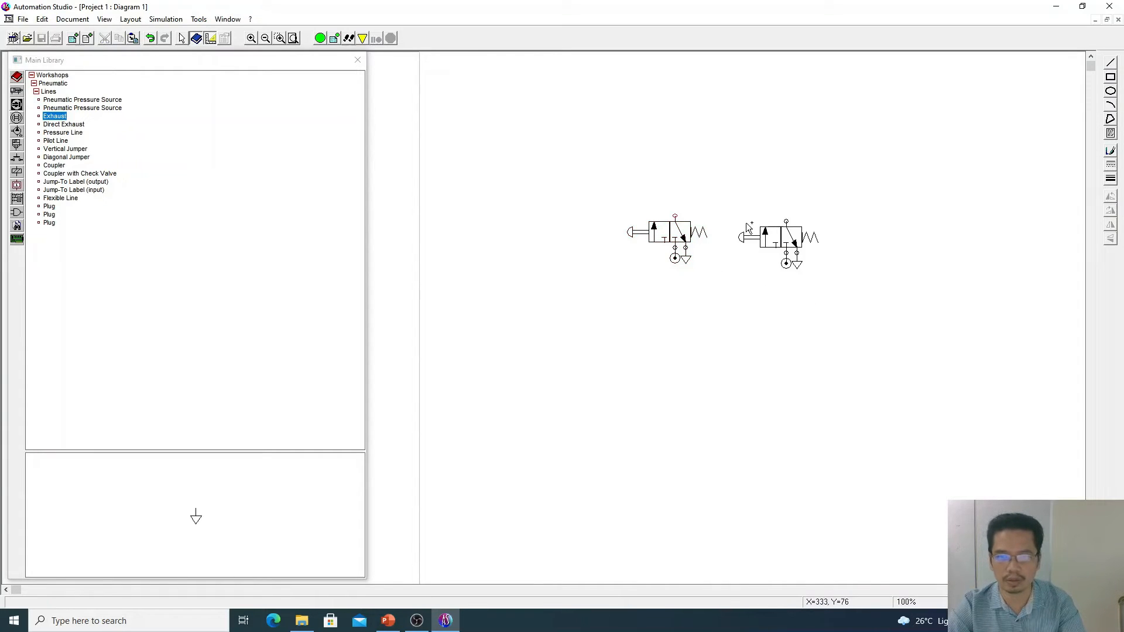
click(768, 222)
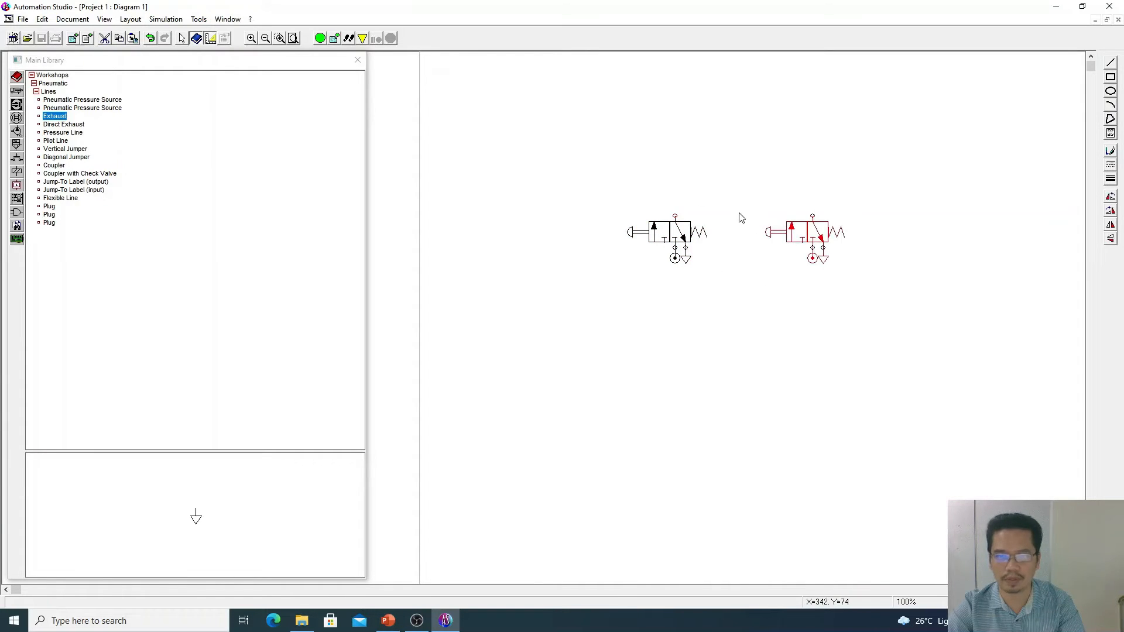
click(741, 216)
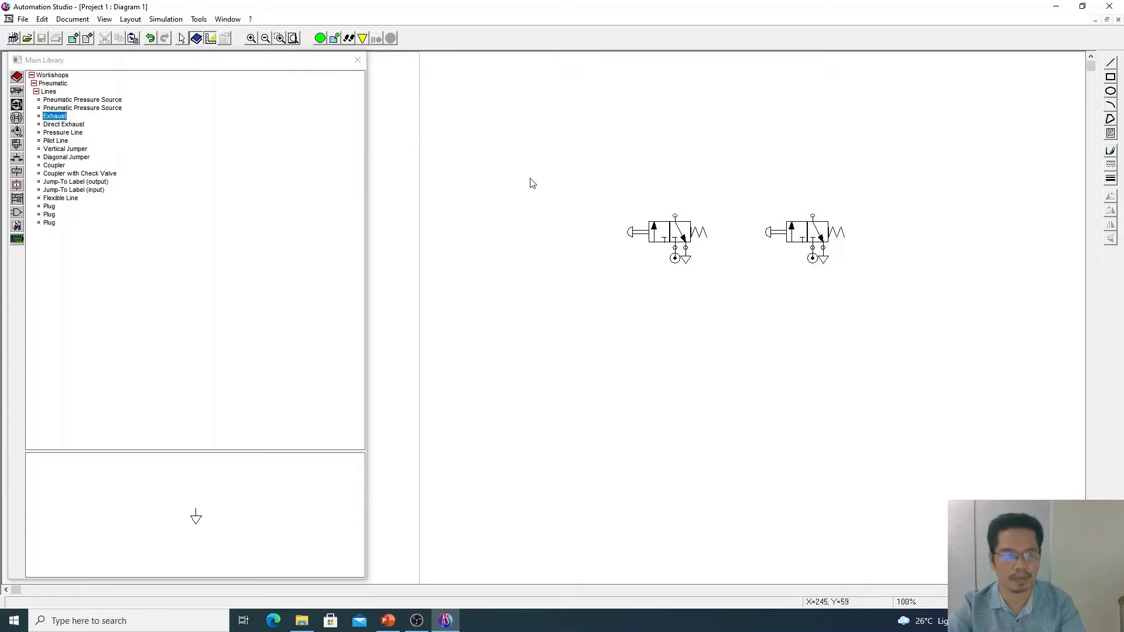
Dismiss the evaluation notice and choose the Double-Acting (DA) Cylinder from the pneumatic Actuators in the library.
click(37, 92)
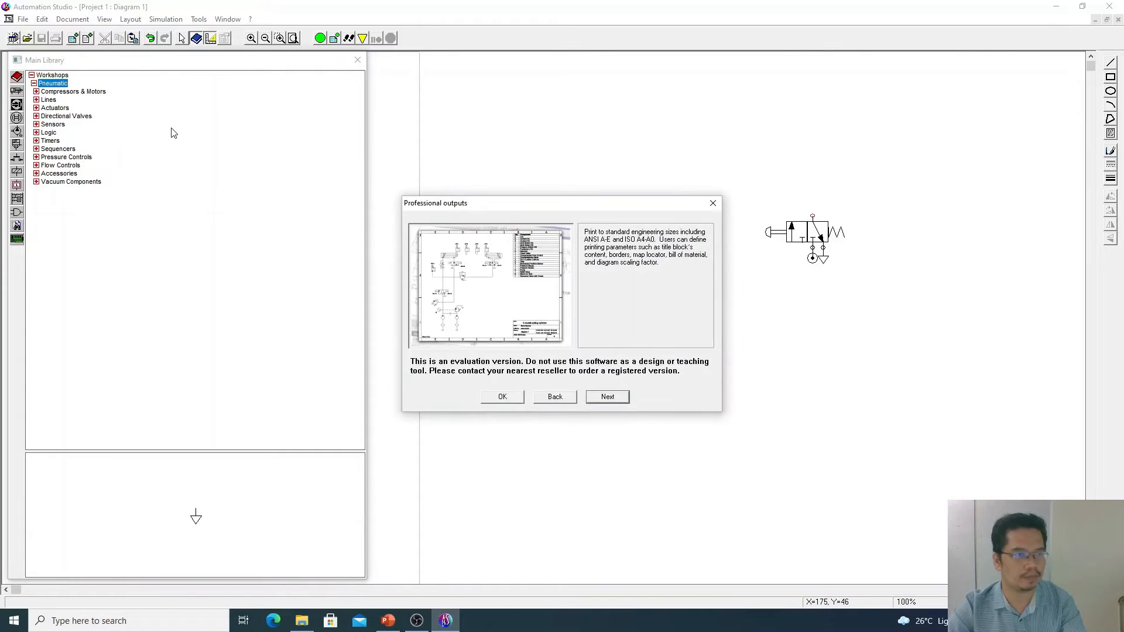
click(707, 206)
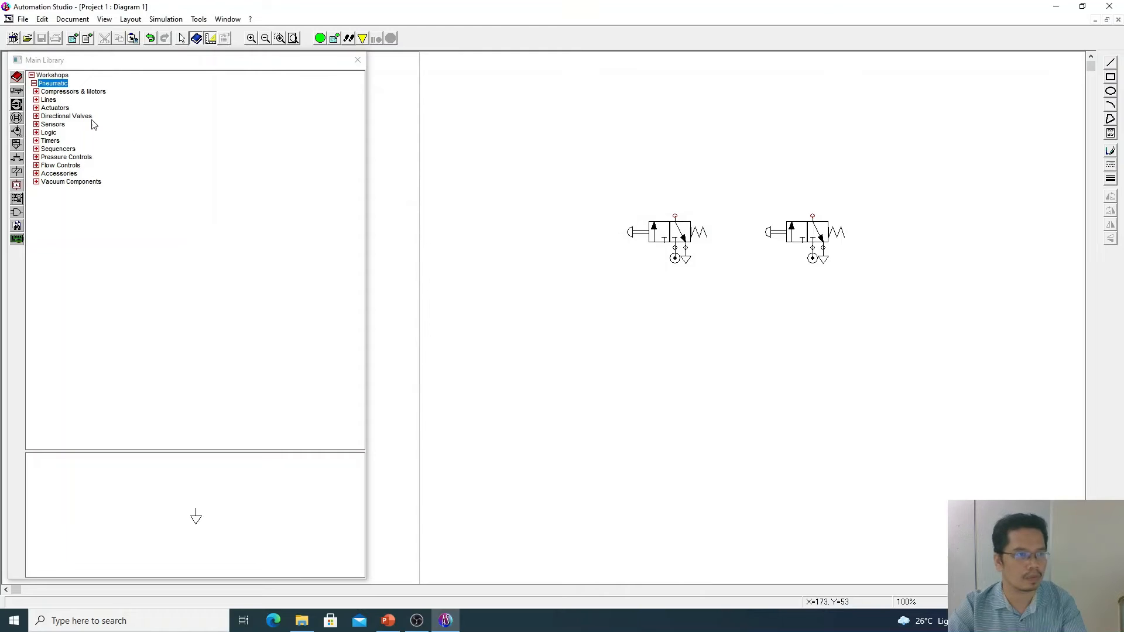
click(37, 108)
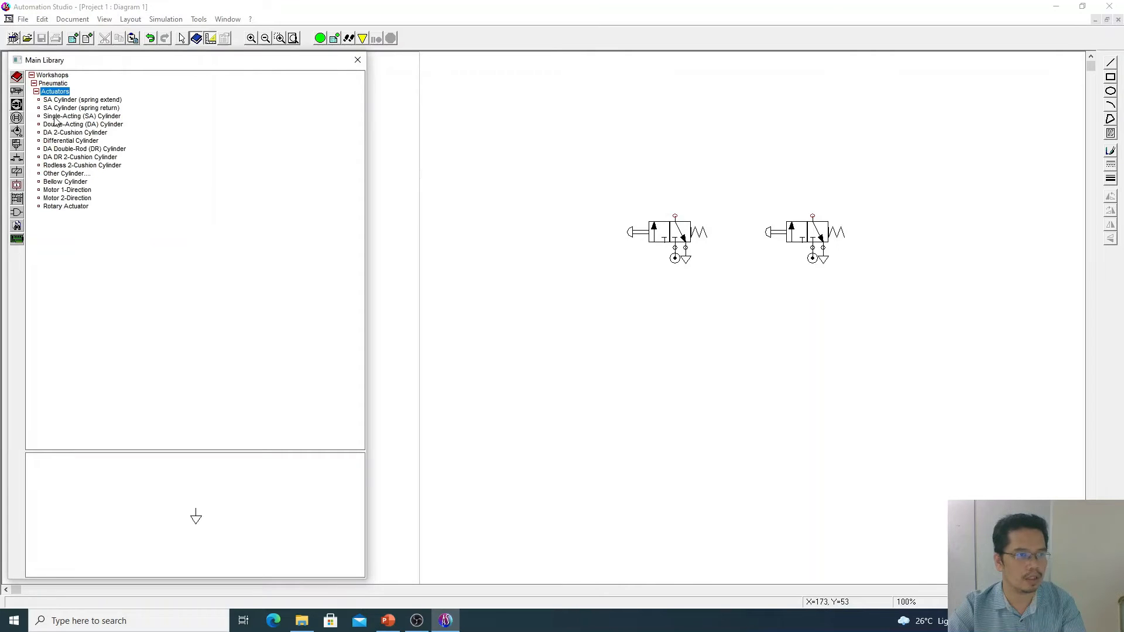
click(55, 126)
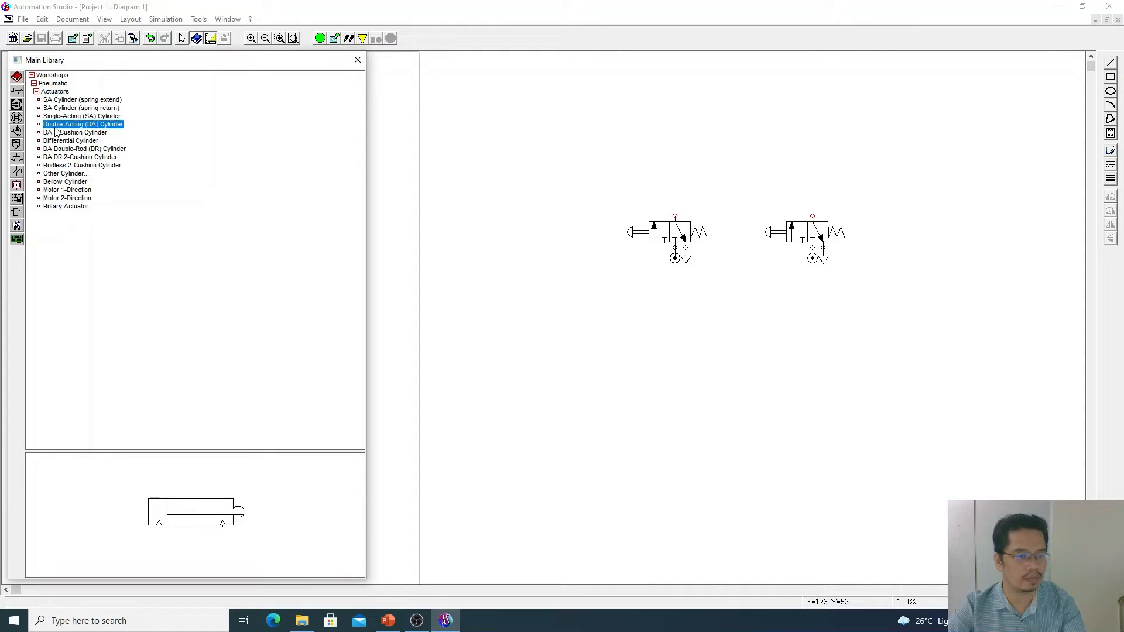
drag(56, 132, 716, 65)
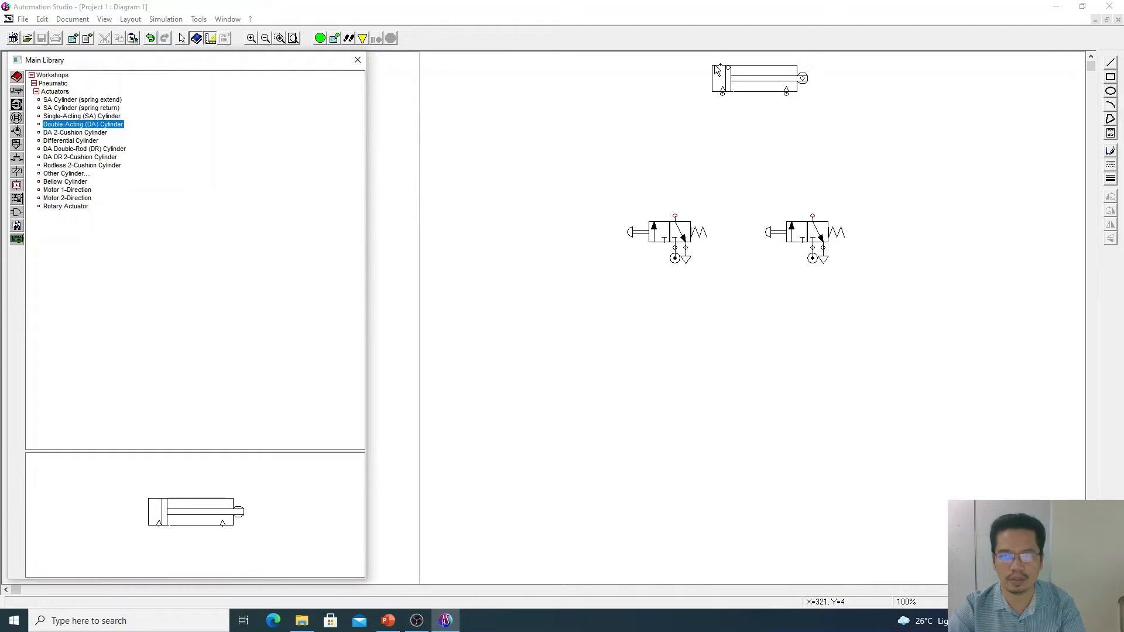
double_click(717, 71)
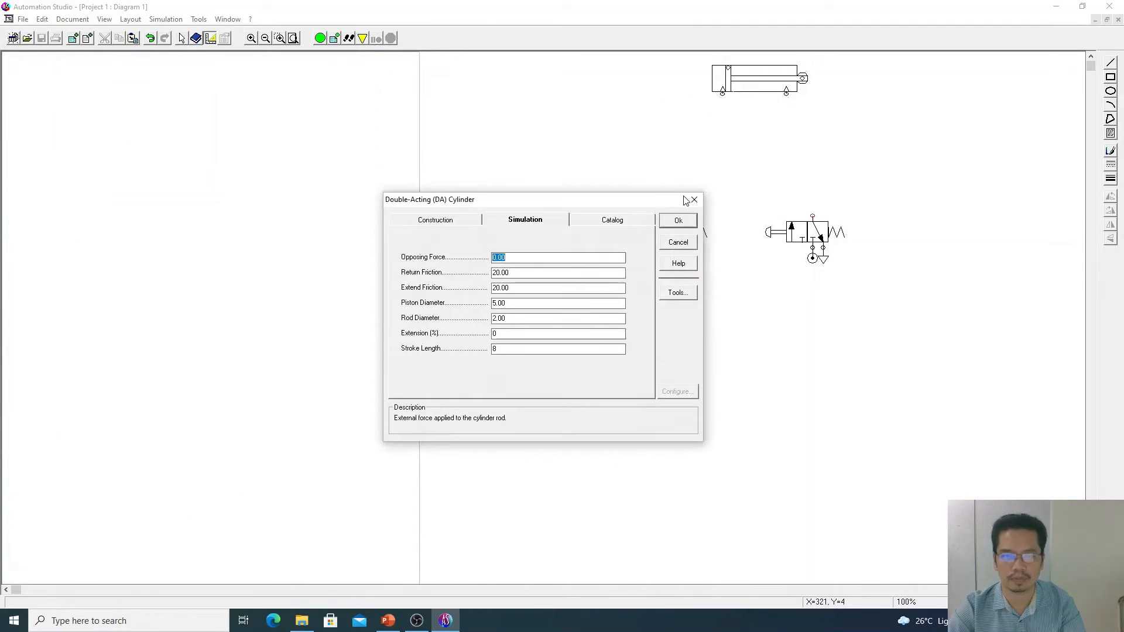
click(693, 201)
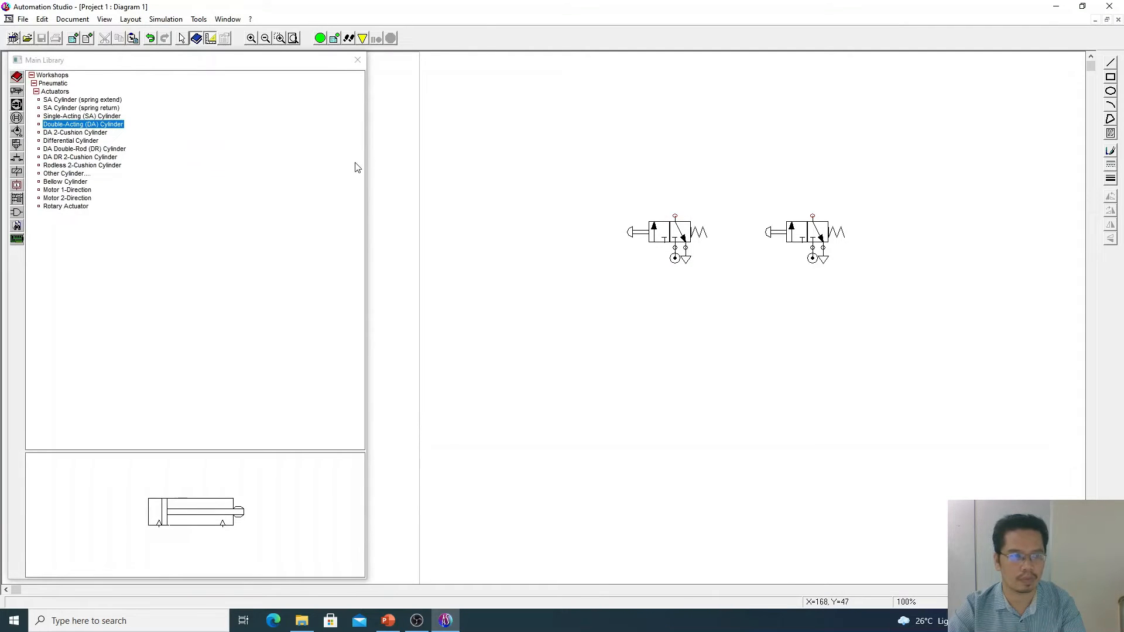
drag(118, 134, 704, 70)
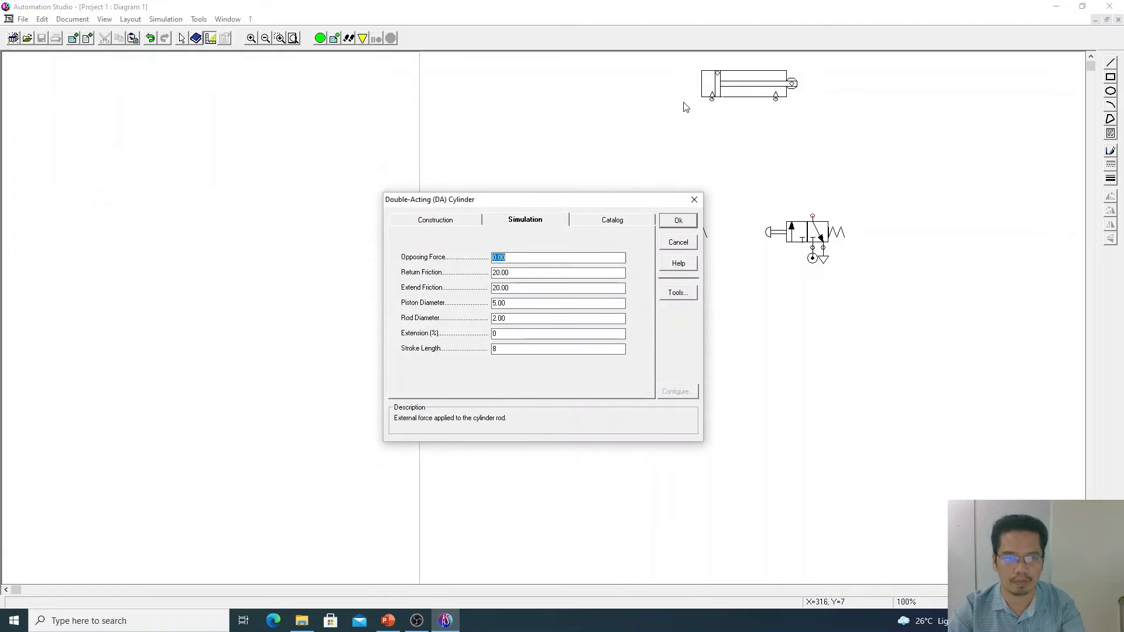
key(Escape)
Place a Double-Acting (DA) Cylinder with its default simulation values, centred above the two pushbutton valves.
drag(117, 125, 702, 73)
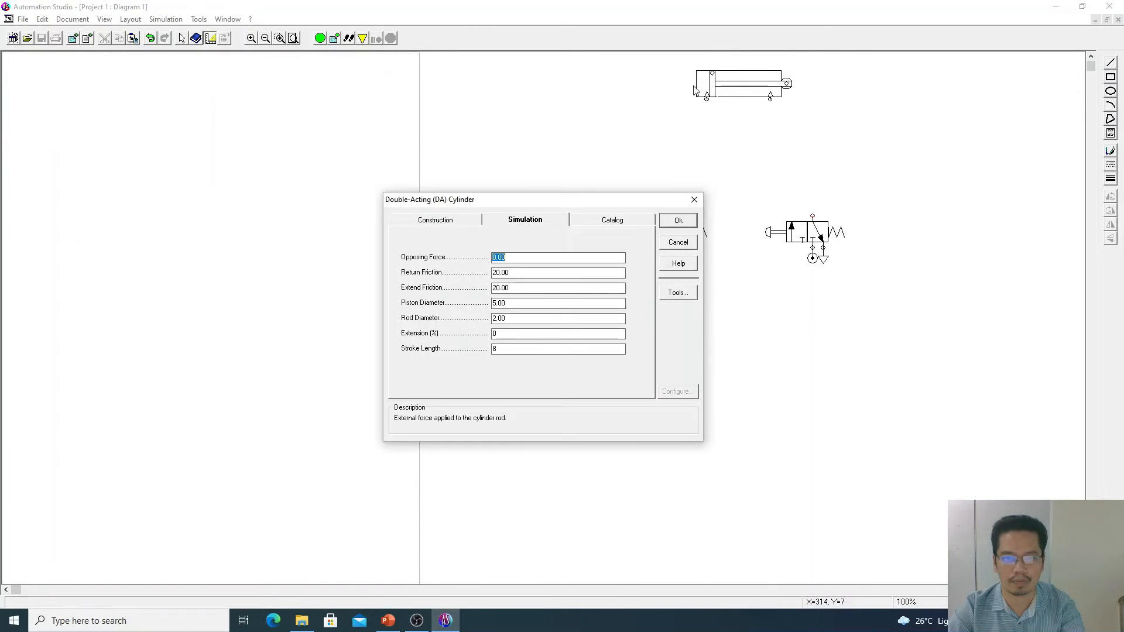
click(686, 227)
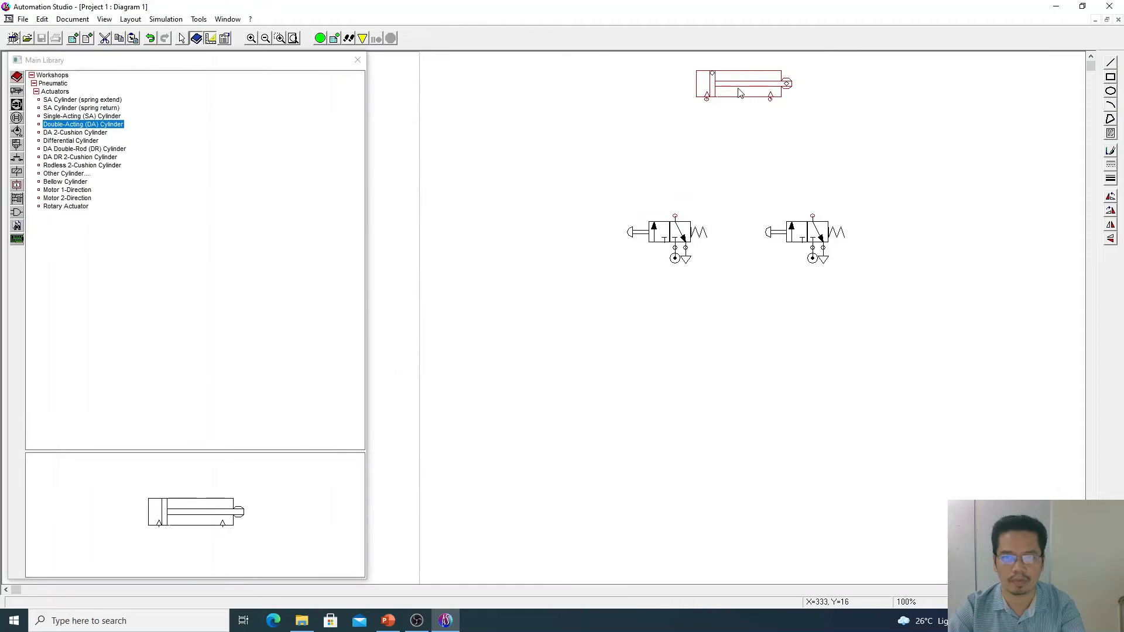
drag(739, 89, 745, 84)
click(693, 116)
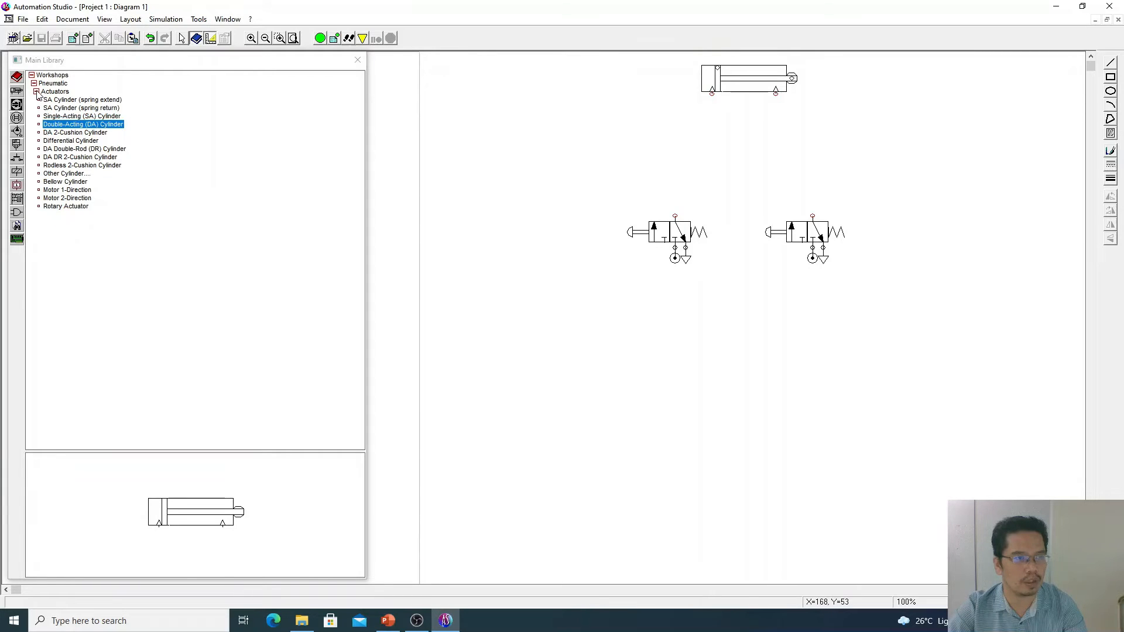
Place a 5/2 (14) Valve from the Directional Valves between the double-acting cylinder and the two pushbutton valves.
click(37, 94)
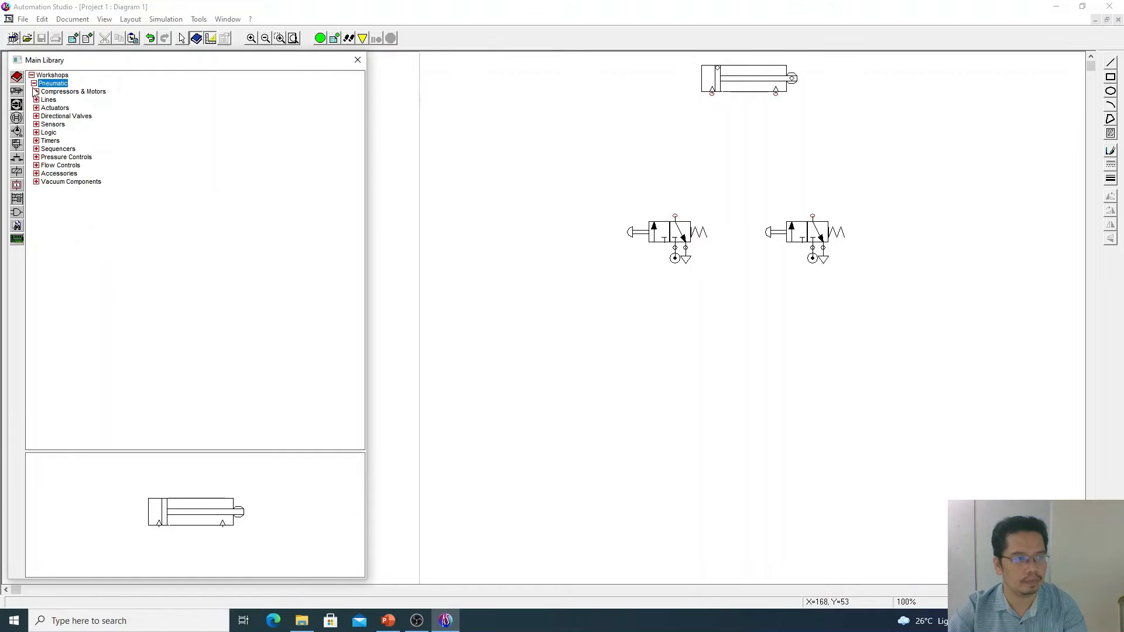
double_click(43, 116)
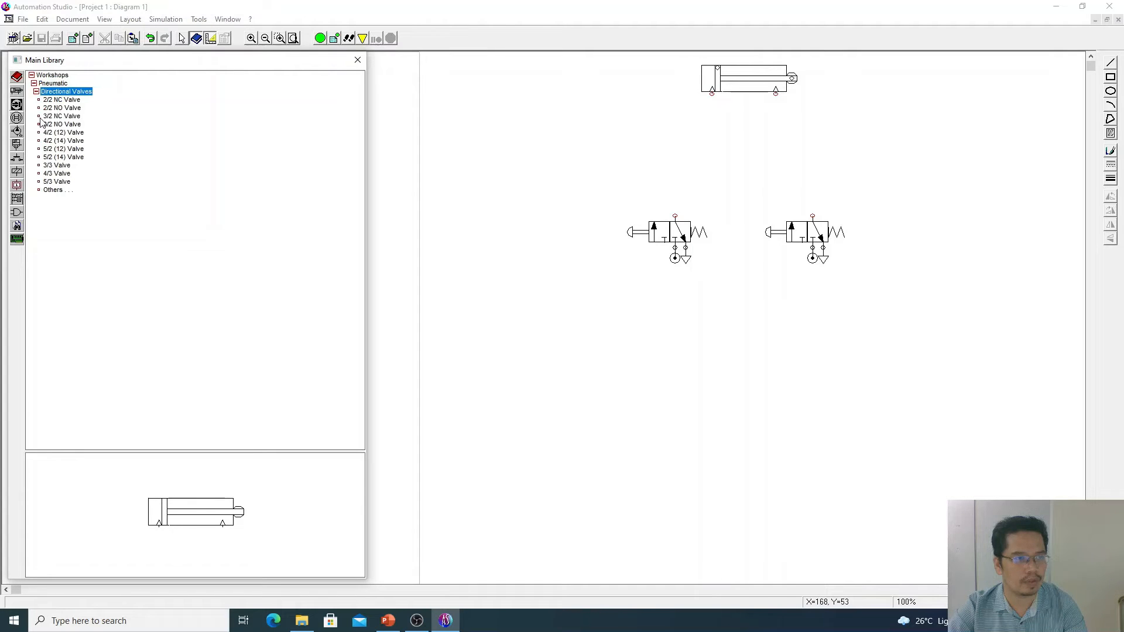
click(65, 157)
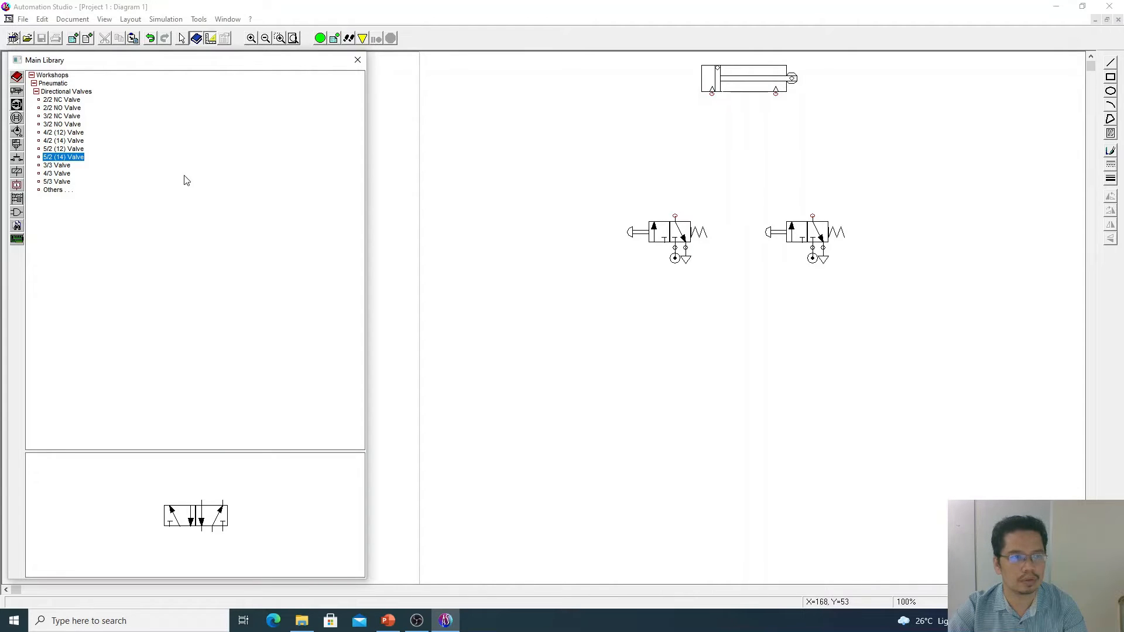
drag(186, 180, 721, 134)
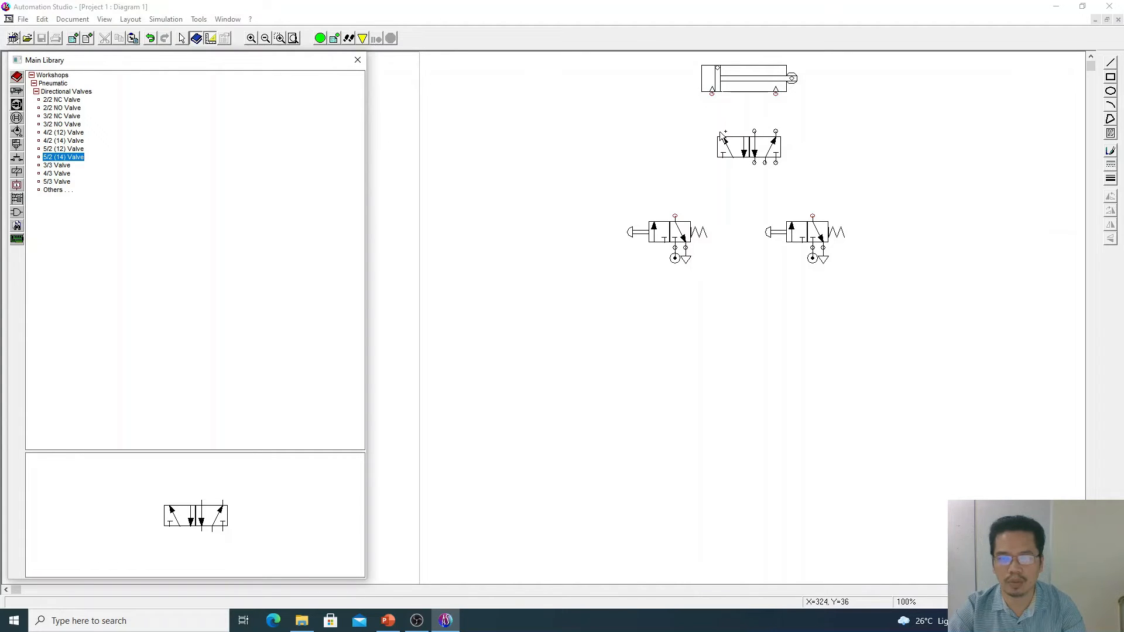
drag(722, 136, 720, 136)
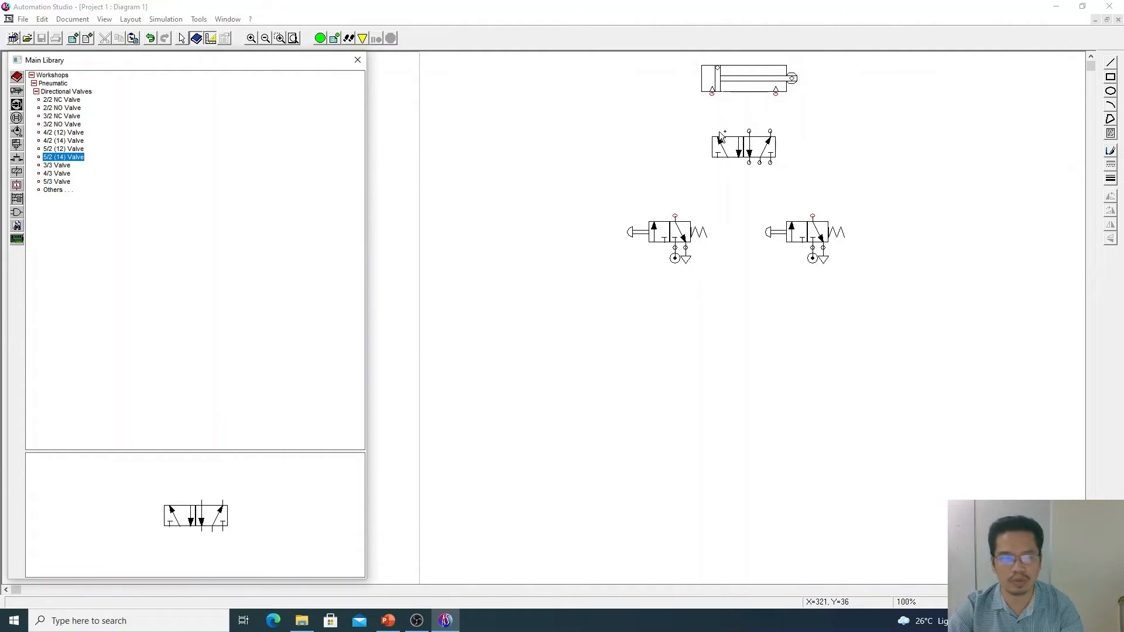
Add a positive-pressure Pneumatic Pilot control to the right side of the 5/2 valve and lower it to the valve's mid-height.
double_click(721, 138)
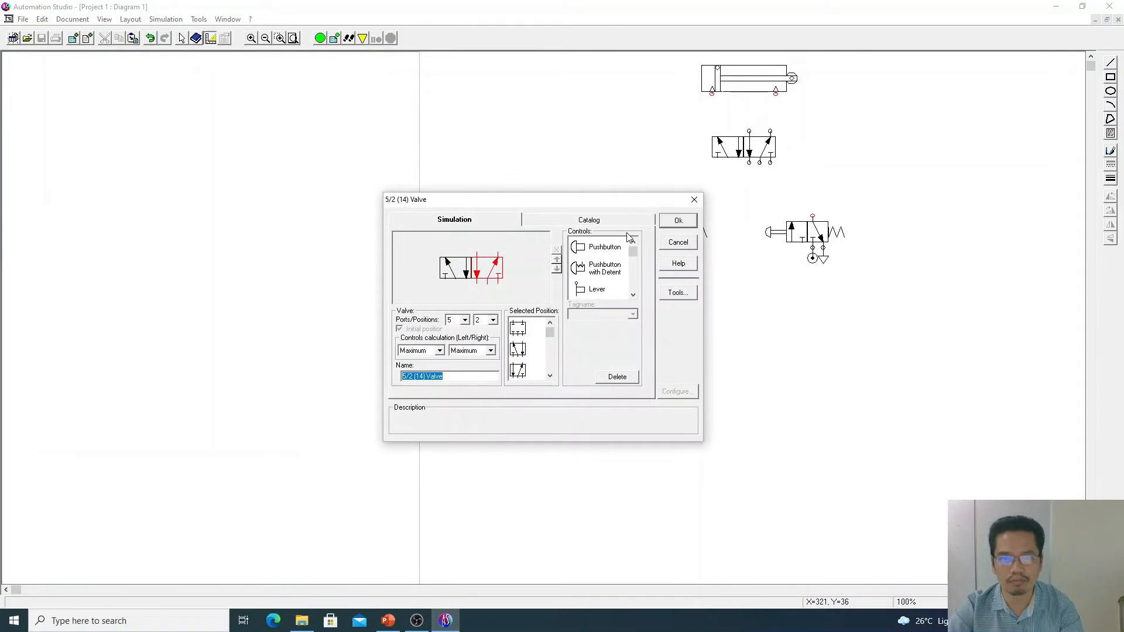
drag(615, 208, 507, 144)
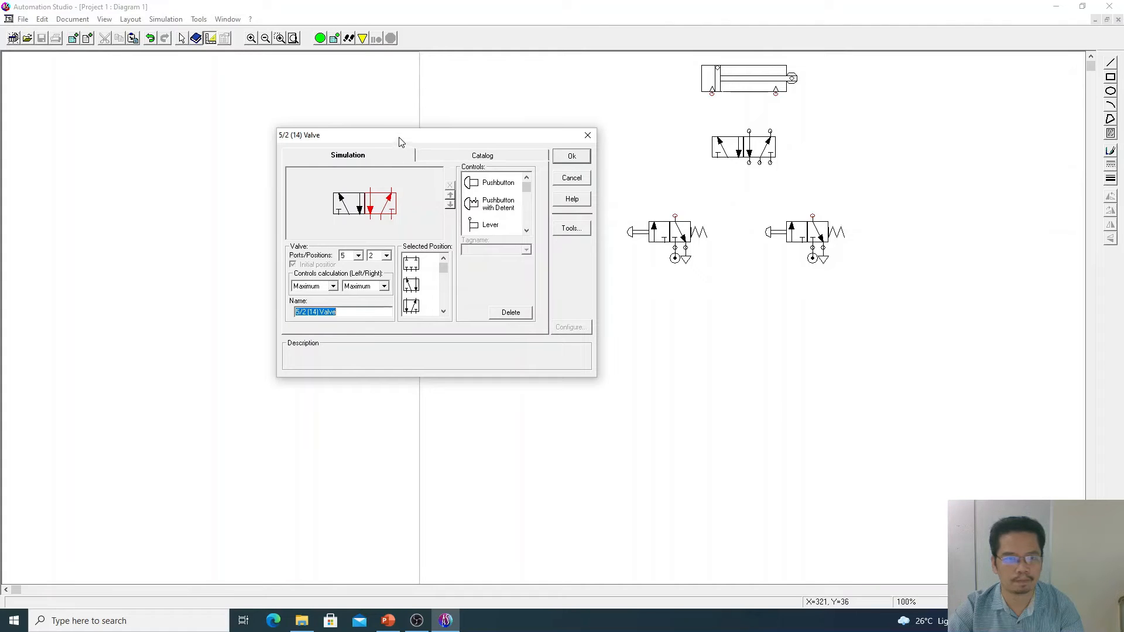
drag(397, 141, 386, 130)
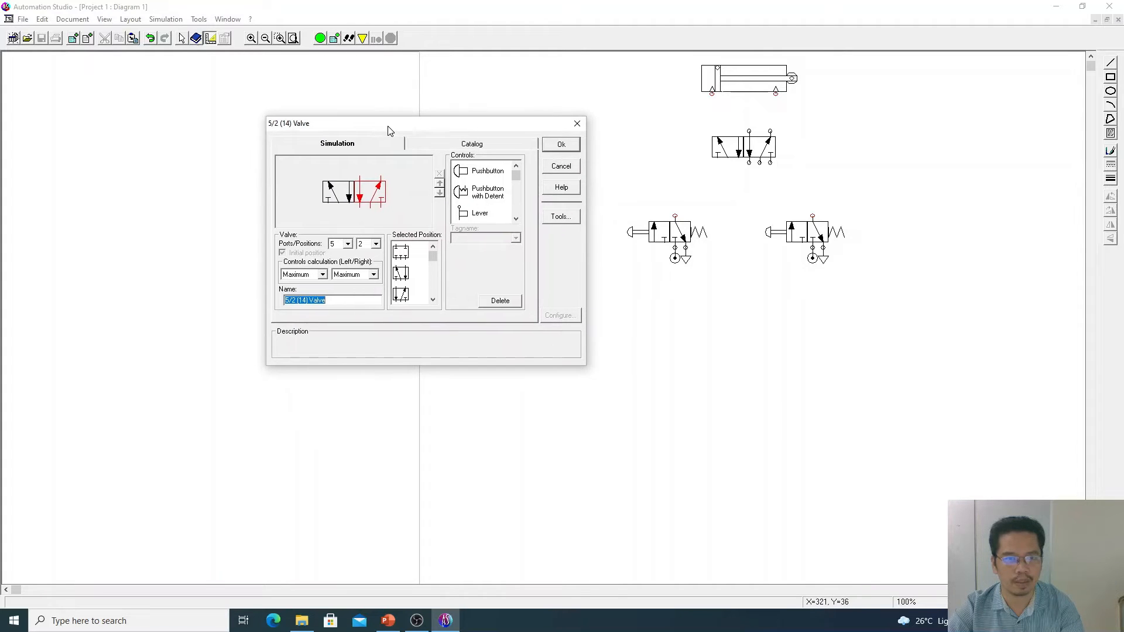
click(517, 220)
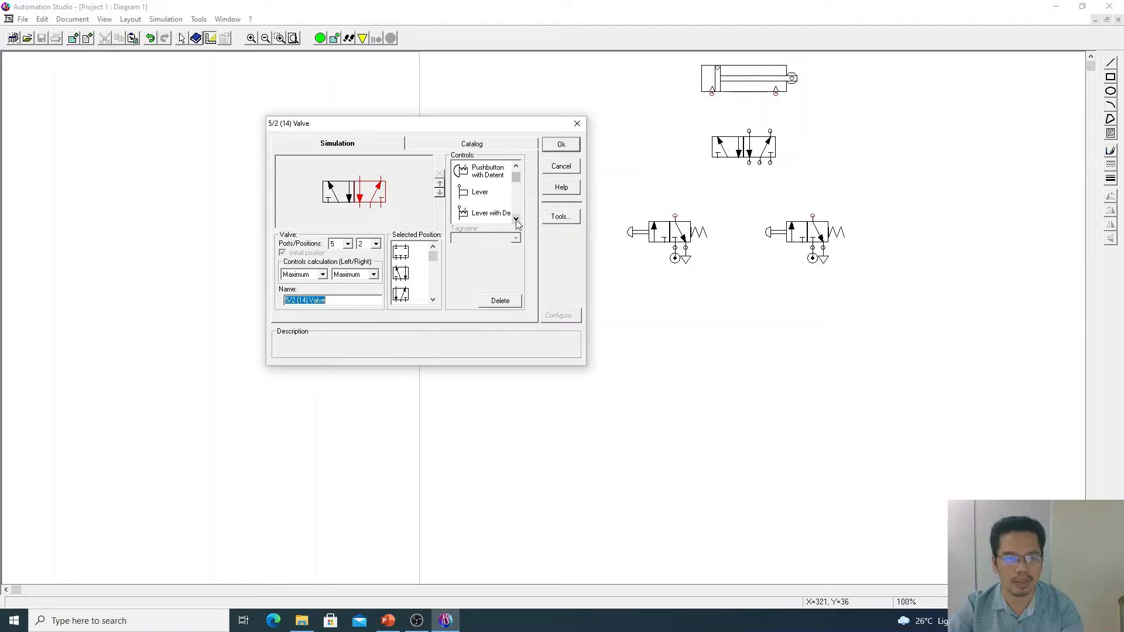
drag(517, 220, 517, 219)
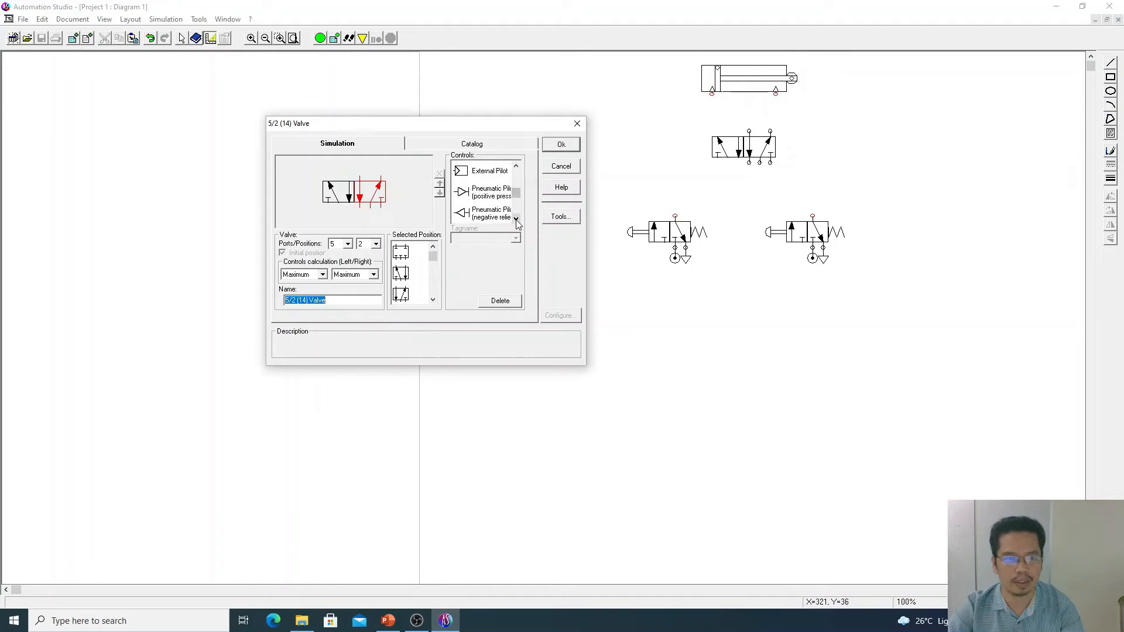
double_click(482, 195)
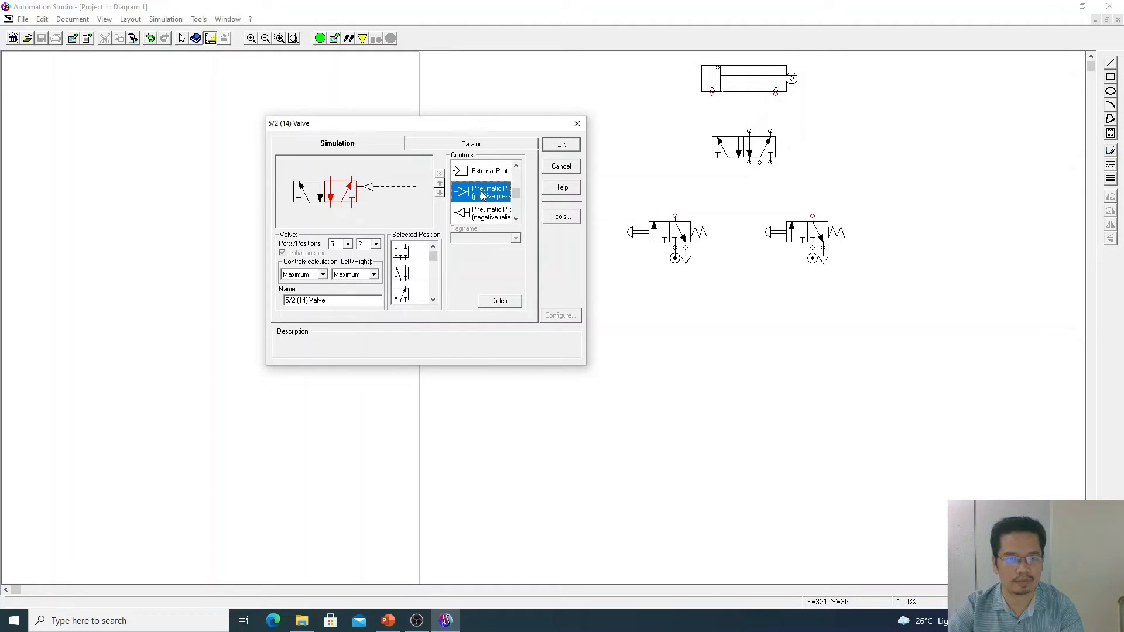
click(370, 193)
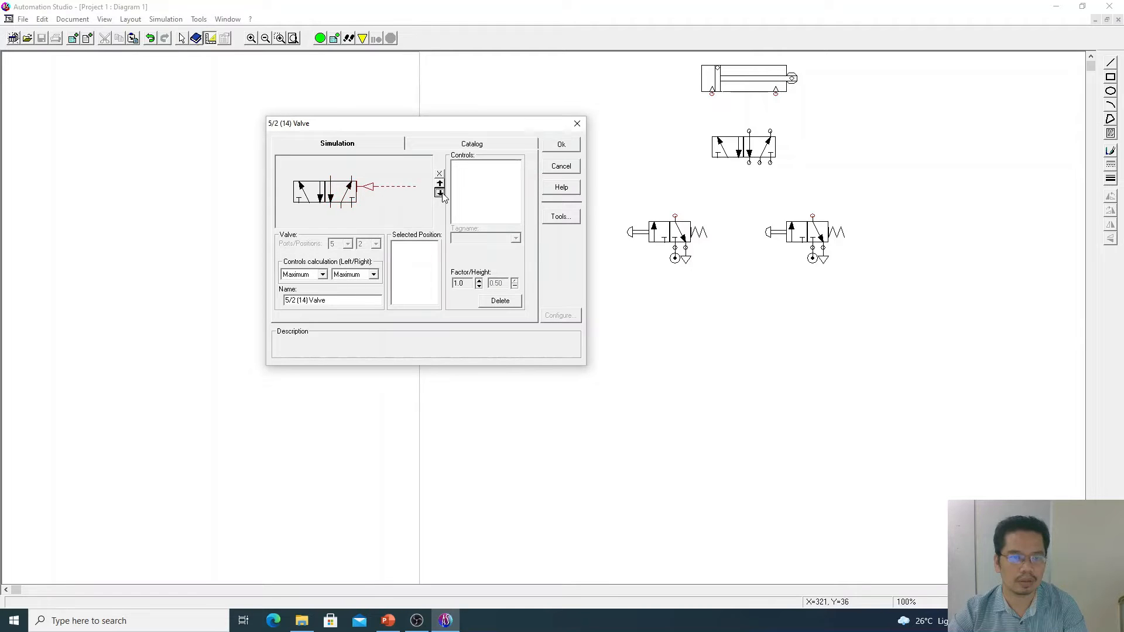
Add a positive-pressure Pneumatic Pilot control to the left side of the 5/2 valve and lower it to match the right one.
click(314, 199)
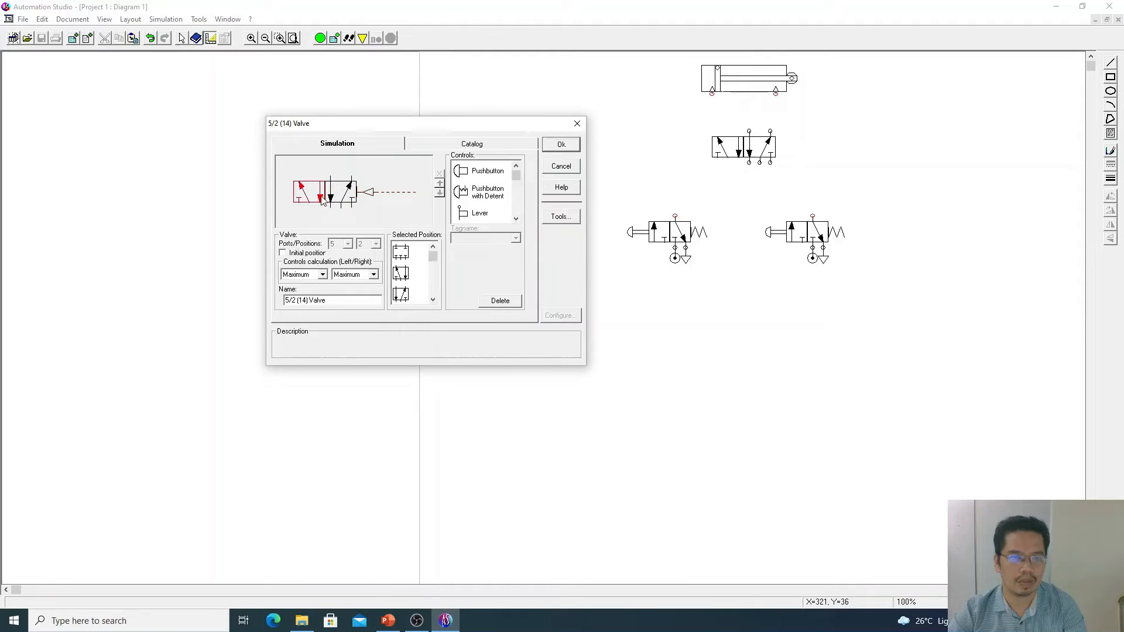
click(516, 220)
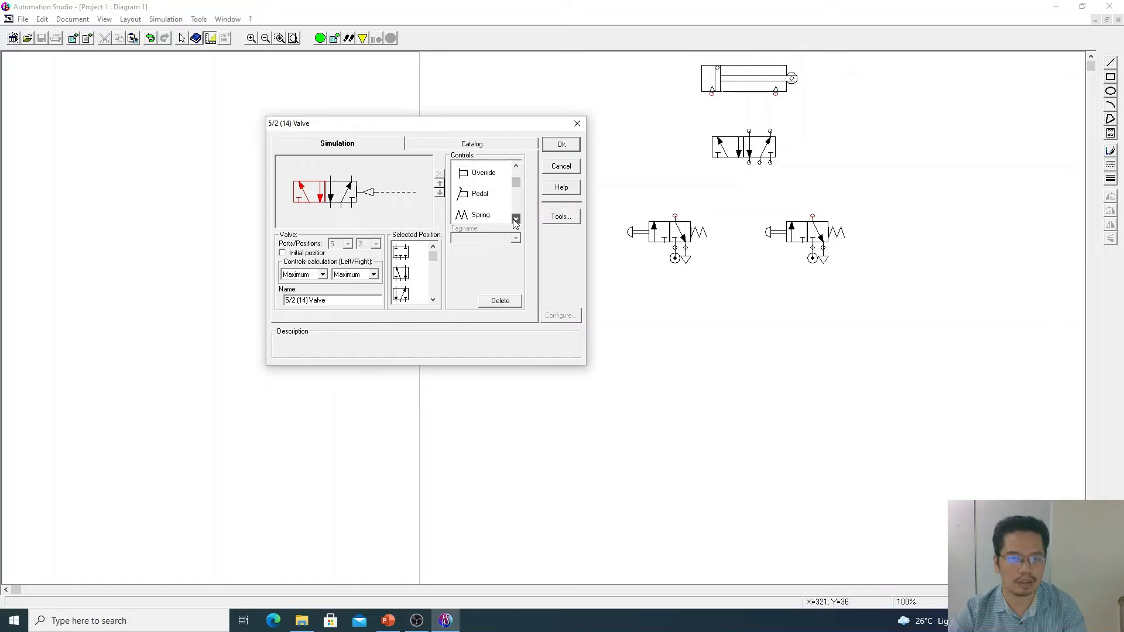
click(516, 220)
click(516, 220)
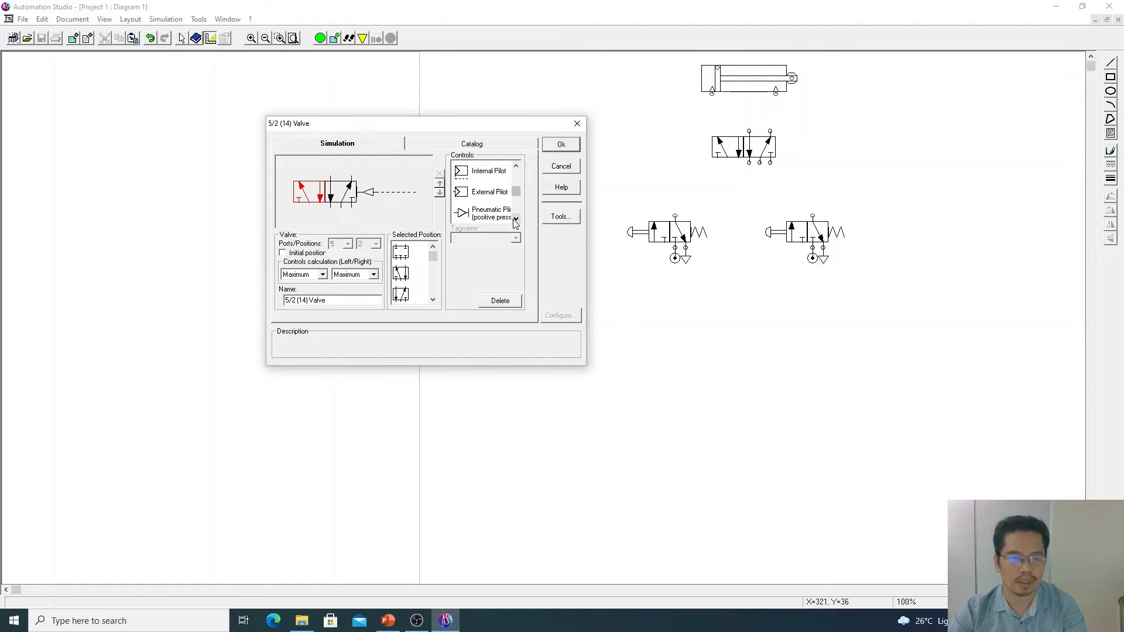
click(516, 220)
double_click(484, 198)
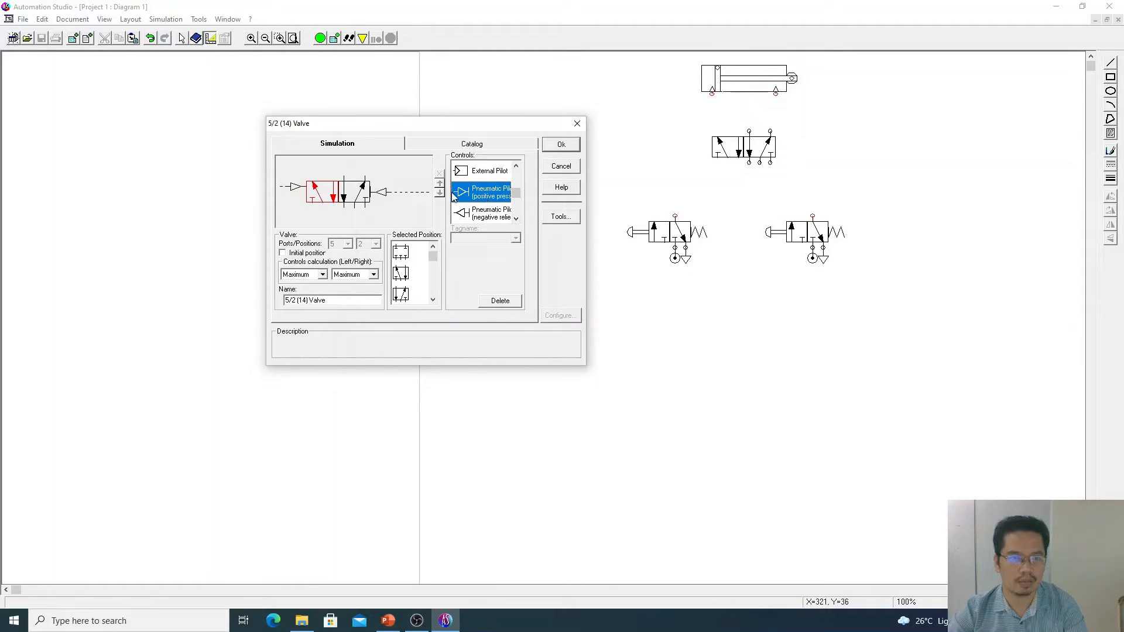
click(297, 187)
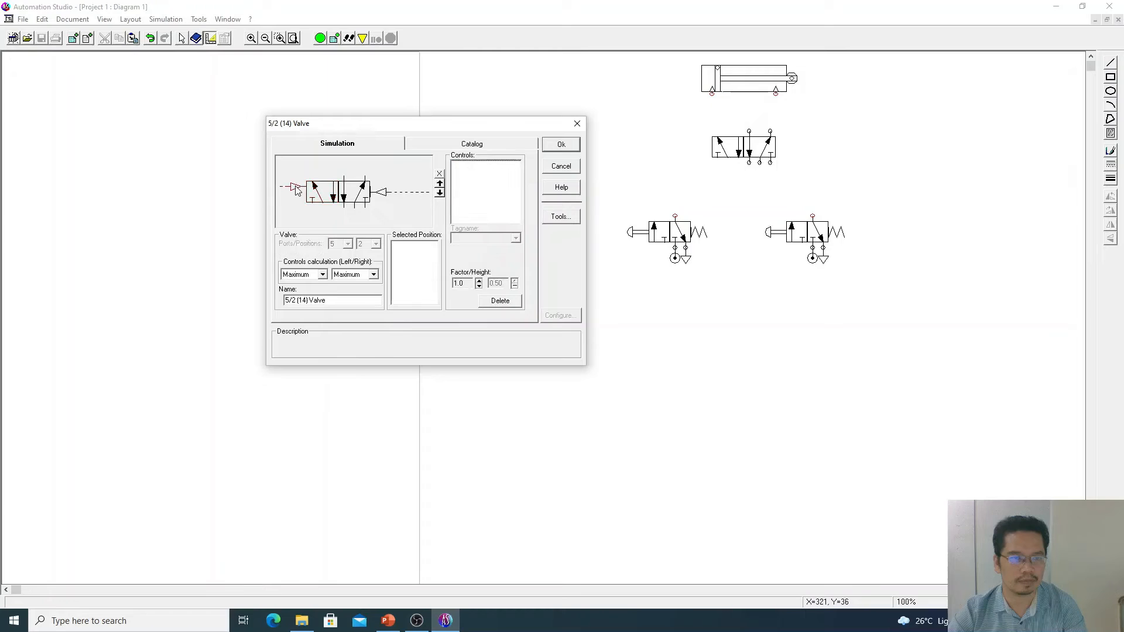
click(441, 195)
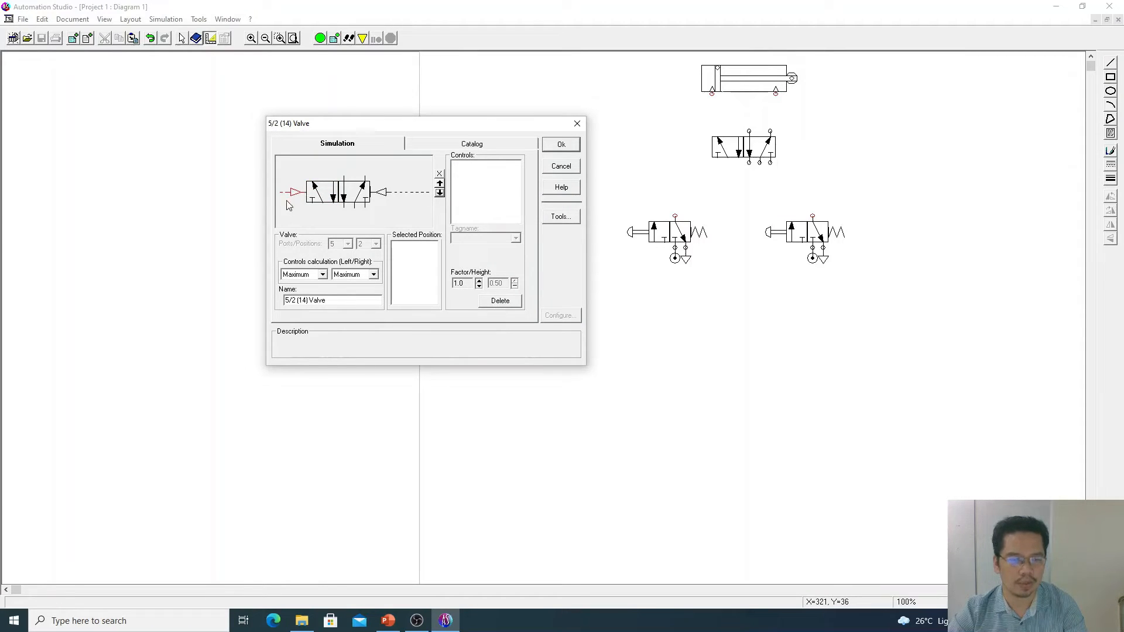
Accept the 5/2 valve's pilot controls and move the right pushbutton valve with its supply and exhaust further right, beyond the right pilot port.
click(560, 145)
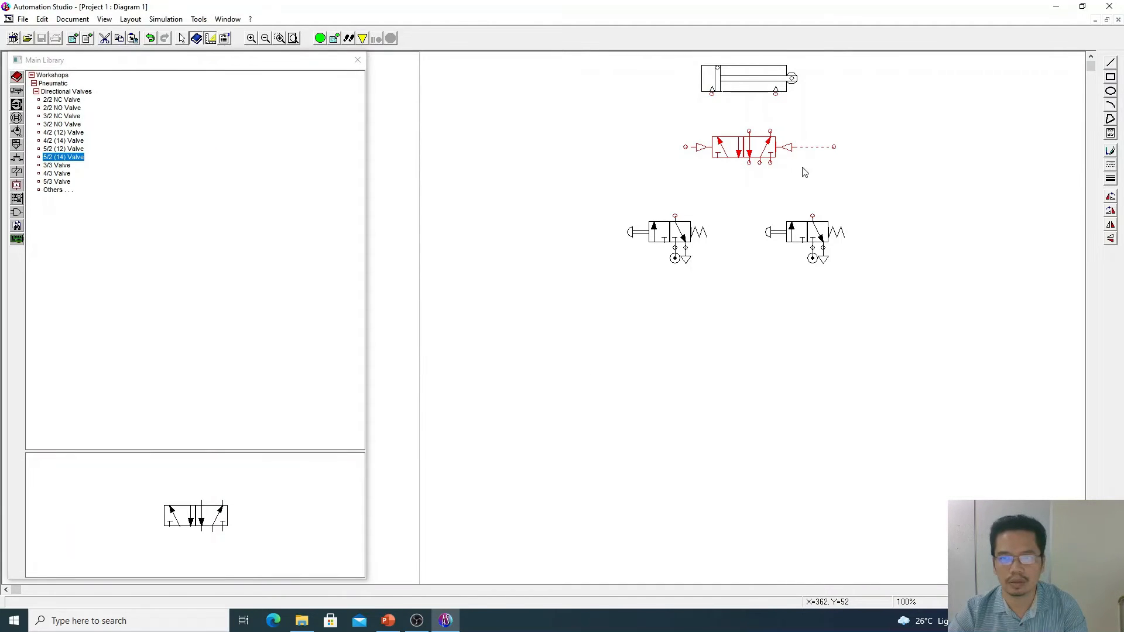
click(830, 170)
mouse_move(814, 232)
mouse_down()
mouse_move(874, 224)
mouse_move(814, 236)
mouse_up()
click(878, 253)
drag(744, 198, 873, 291)
drag(820, 237, 867, 235)
click(924, 221)
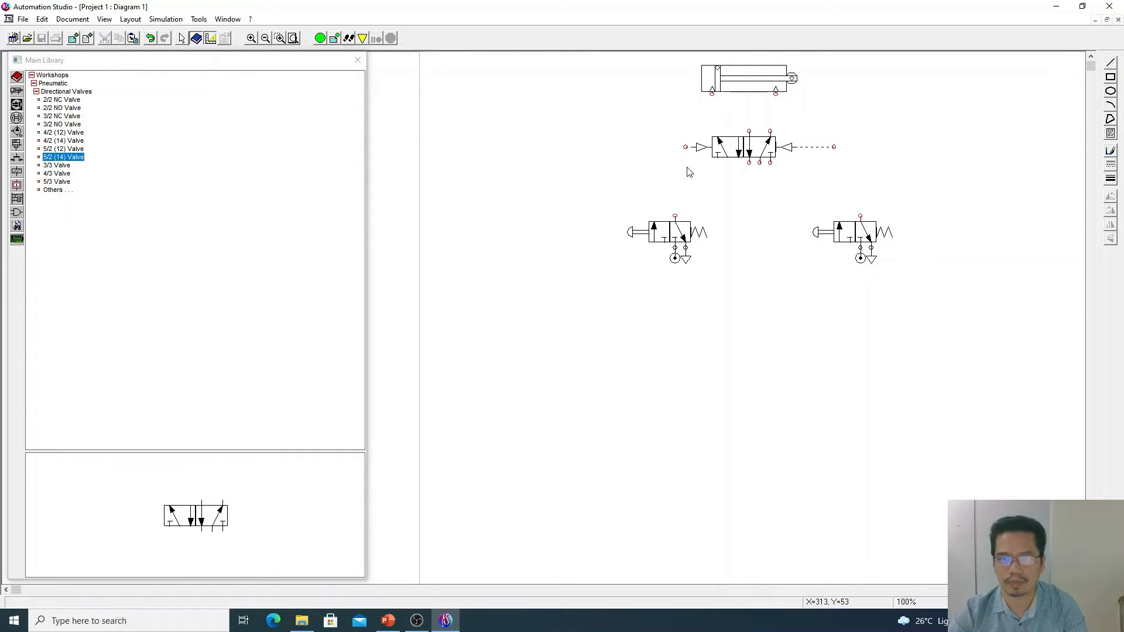
Place a triangular Pneumatic Pressure Source from the Lines components on the middle bottom port of the 5/2 valve.
click(35, 86)
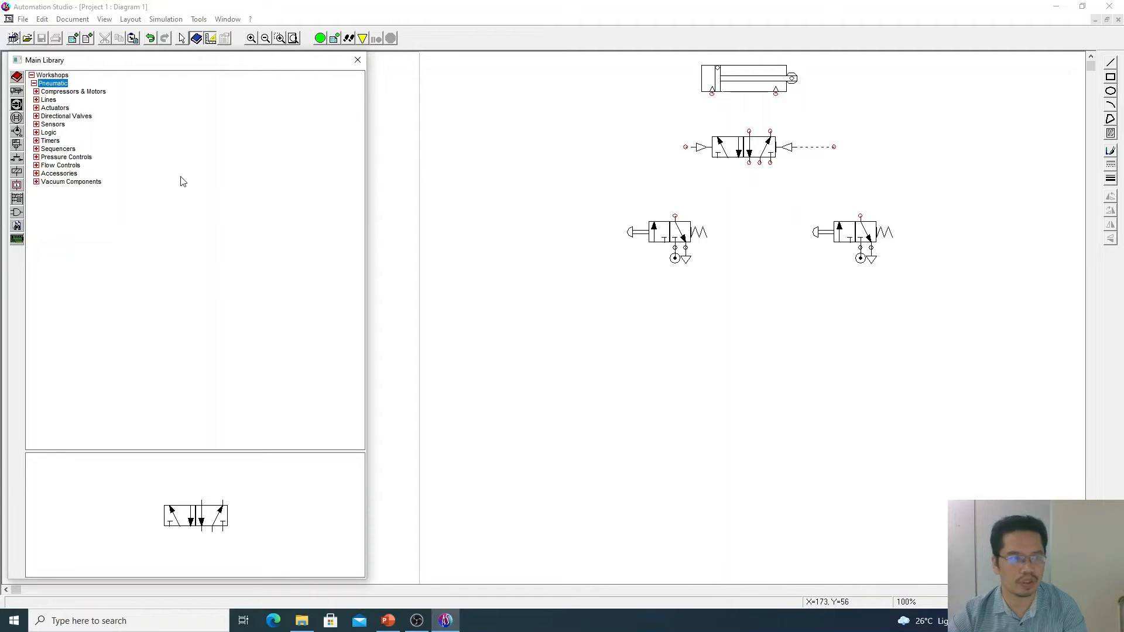
click(37, 93)
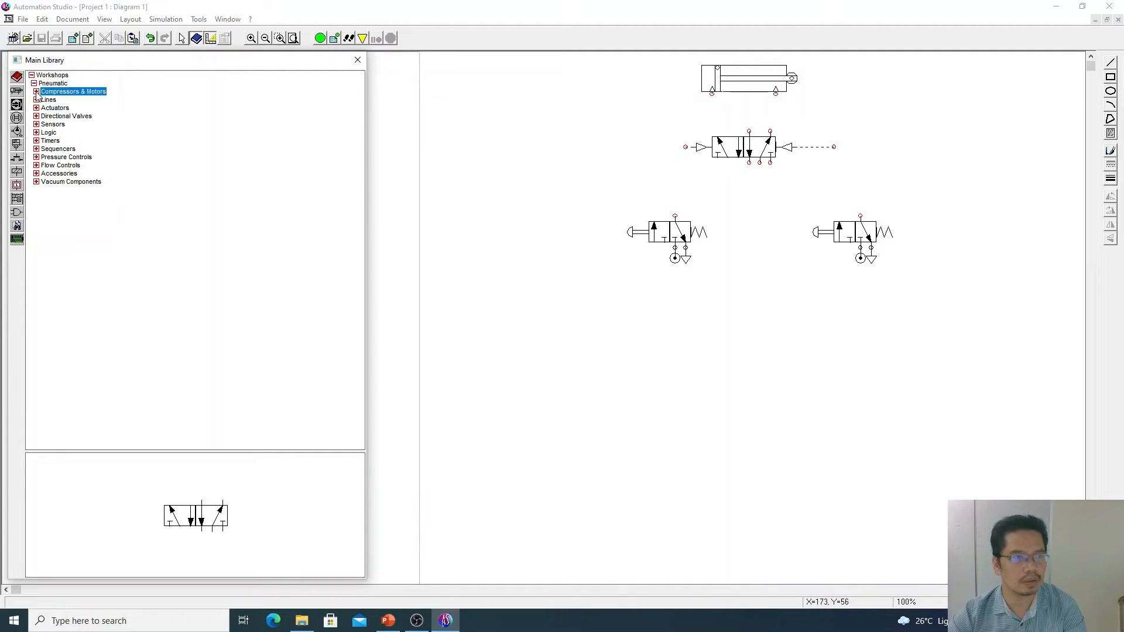
click(37, 92)
click(36, 91)
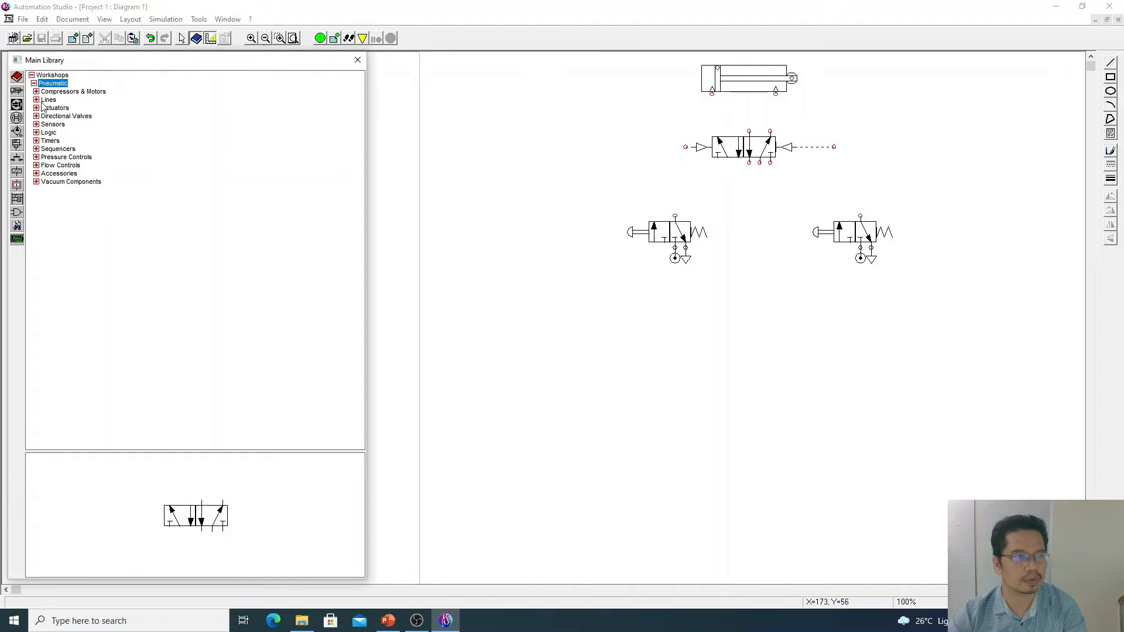
double_click(47, 99)
click(85, 101)
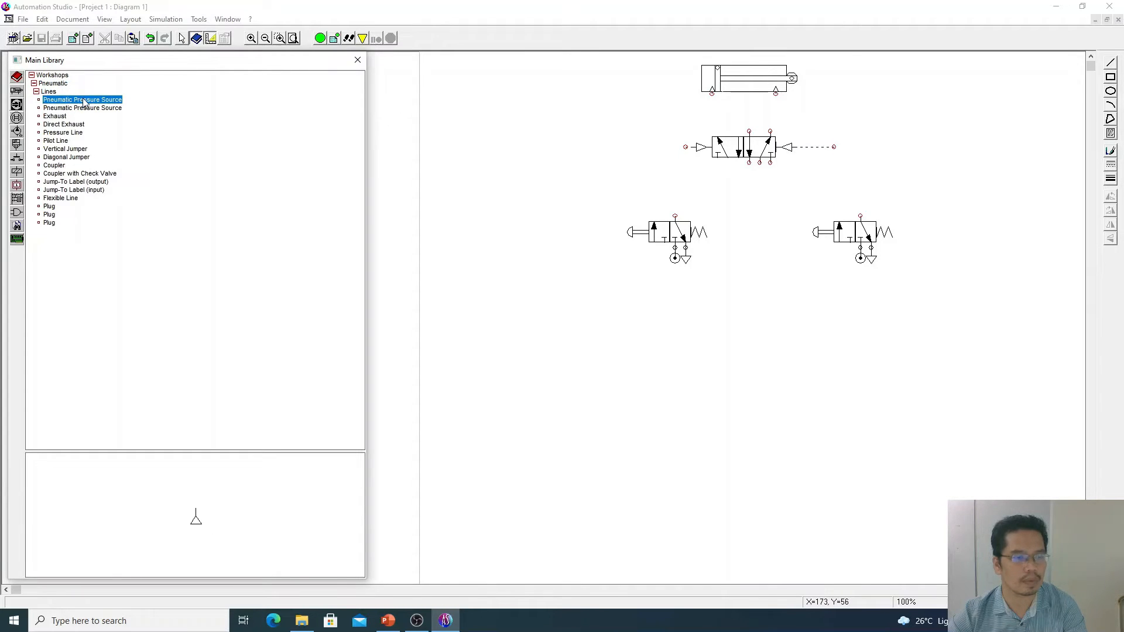
drag(85, 103, 752, 165)
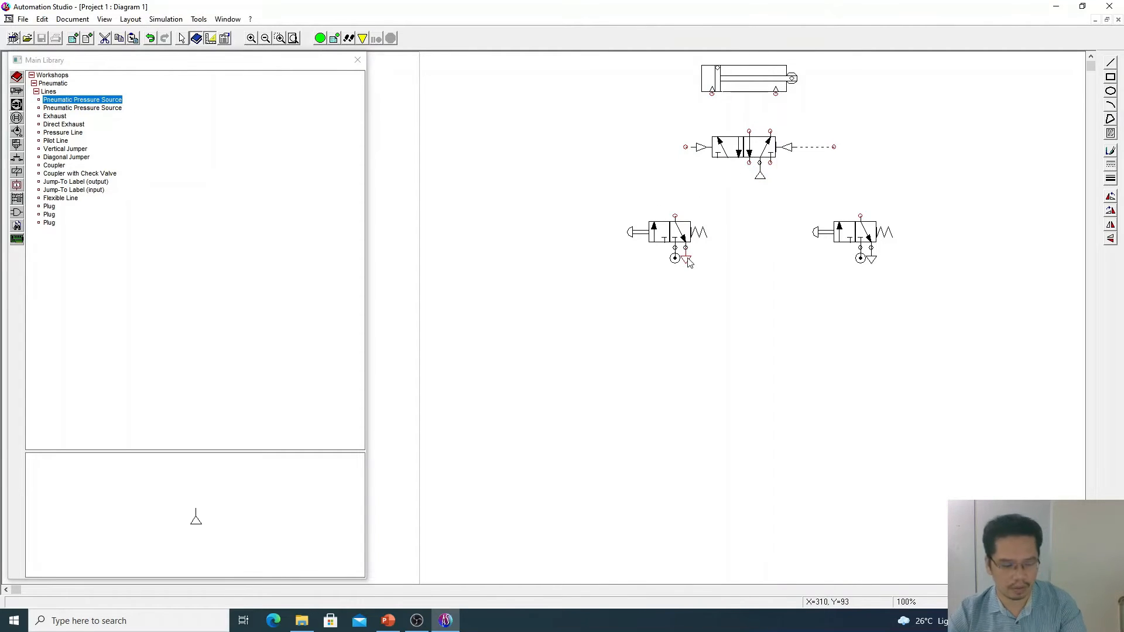
Copy the left pushbutton valve's exhaust symbol onto both outer bottom ports of the 5/2 valve.
drag(688, 263, 749, 175)
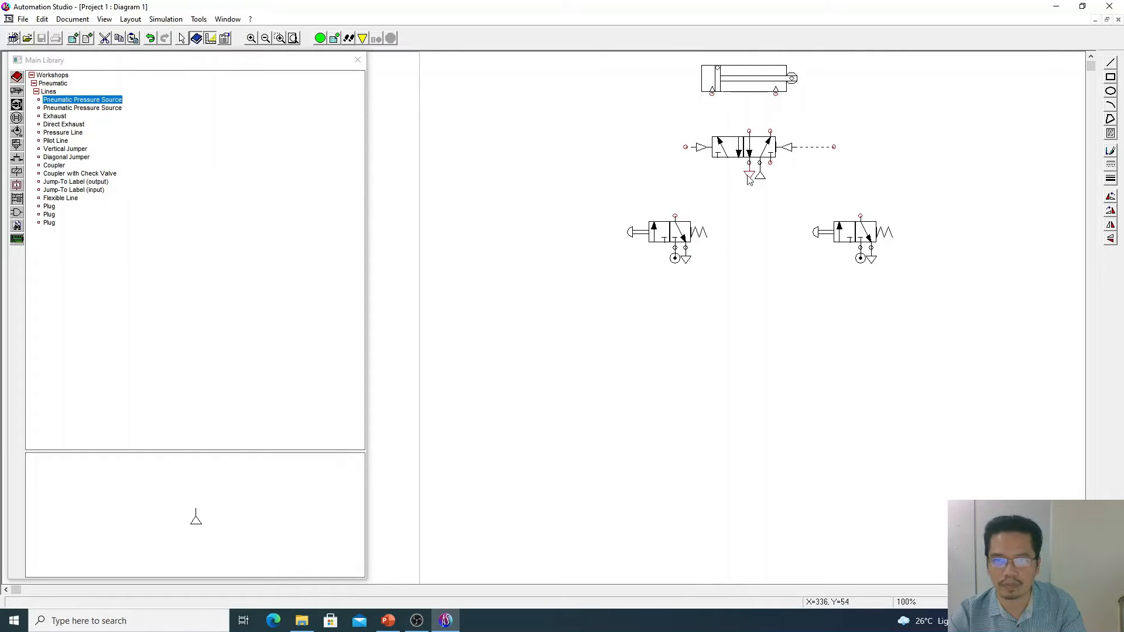
key(ctrl+v)
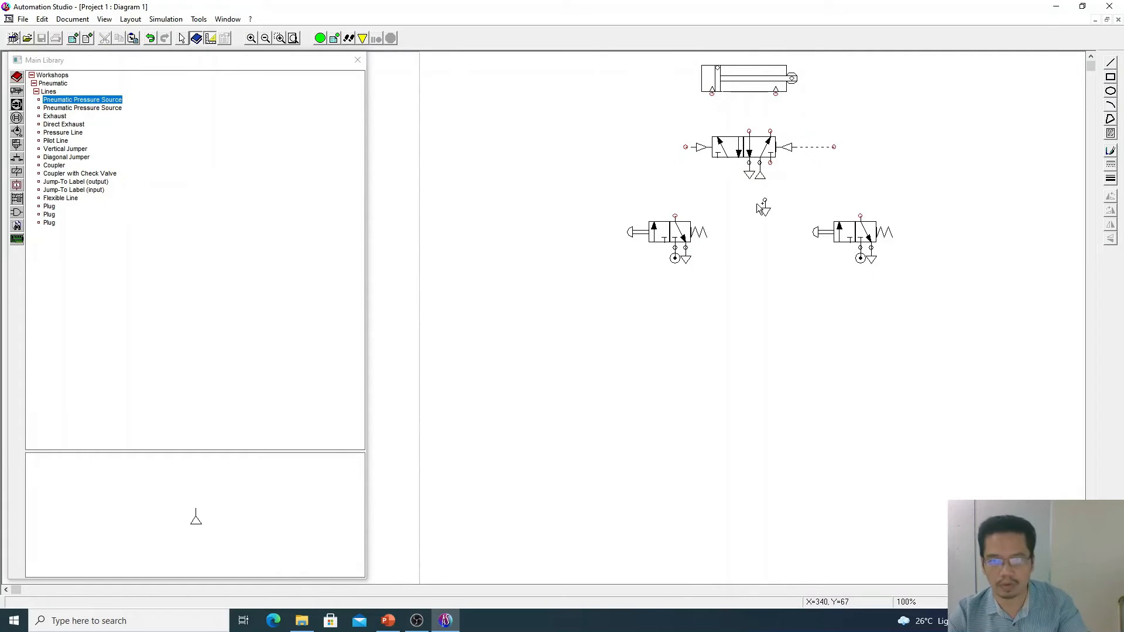
click(766, 171)
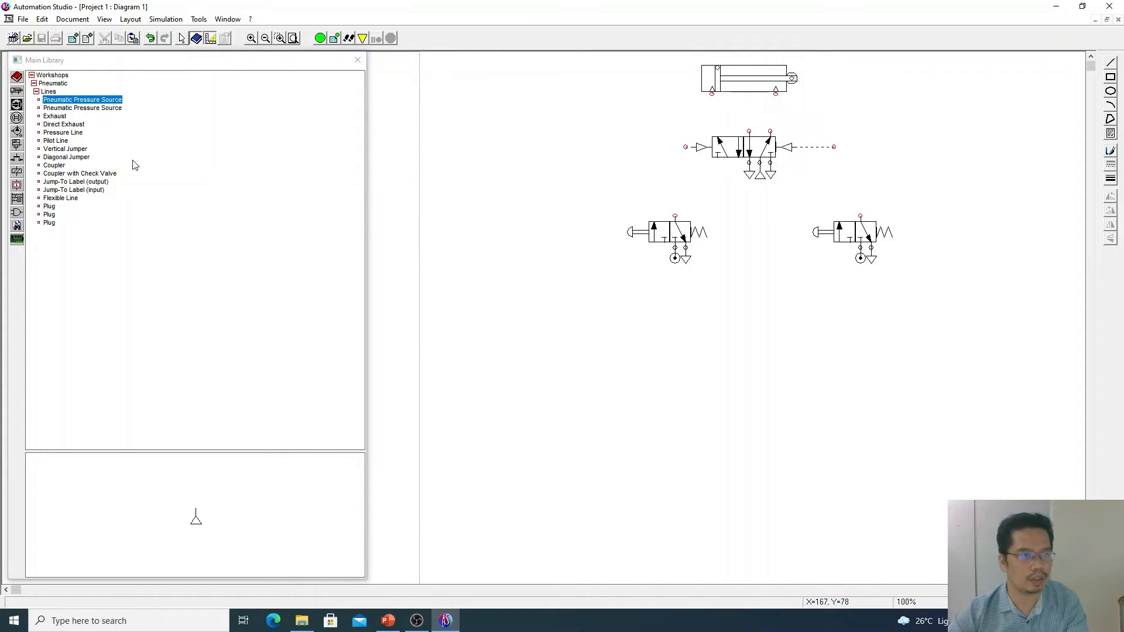
Connect the cylinder's left and right ports to the left and right top ports of the 5/2 valve with Pressure Lines.
click(50, 133)
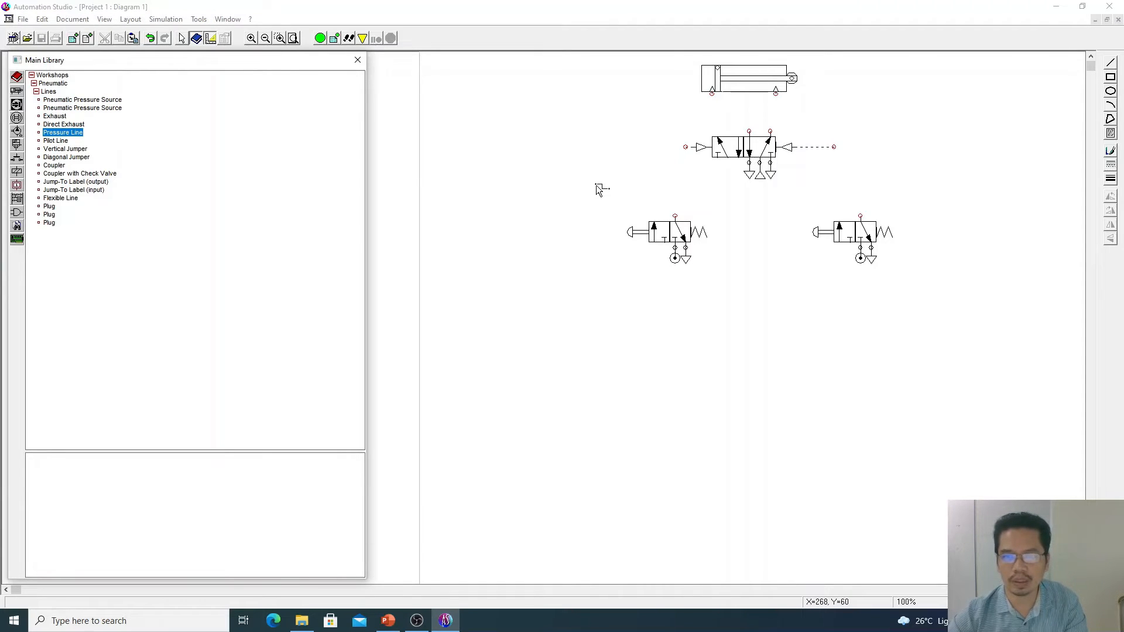
click(712, 94)
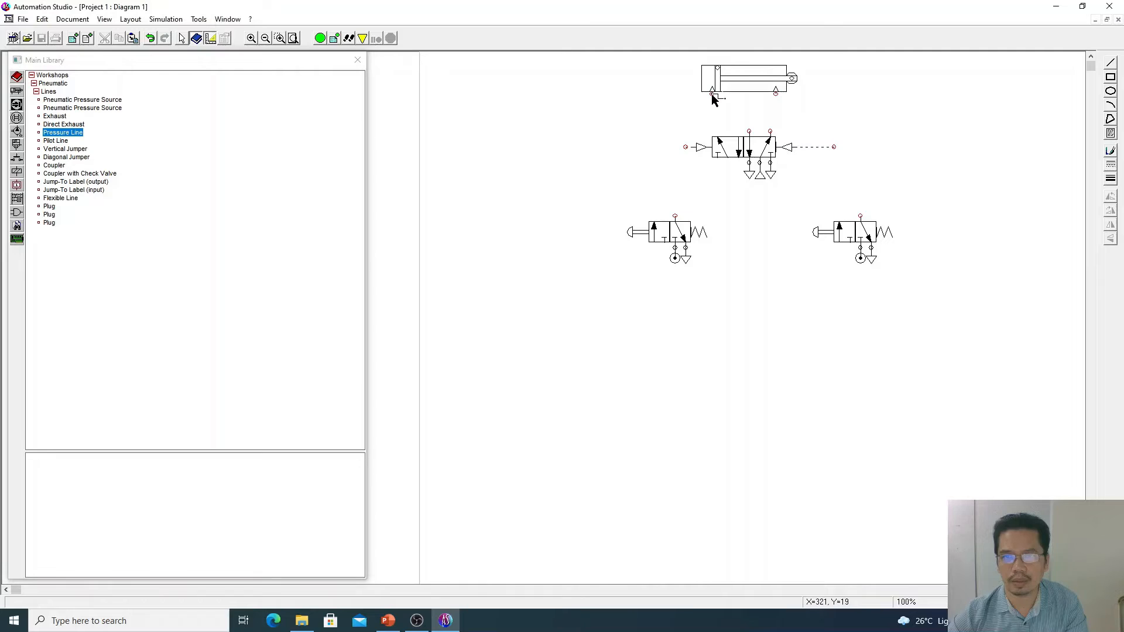
click(749, 131)
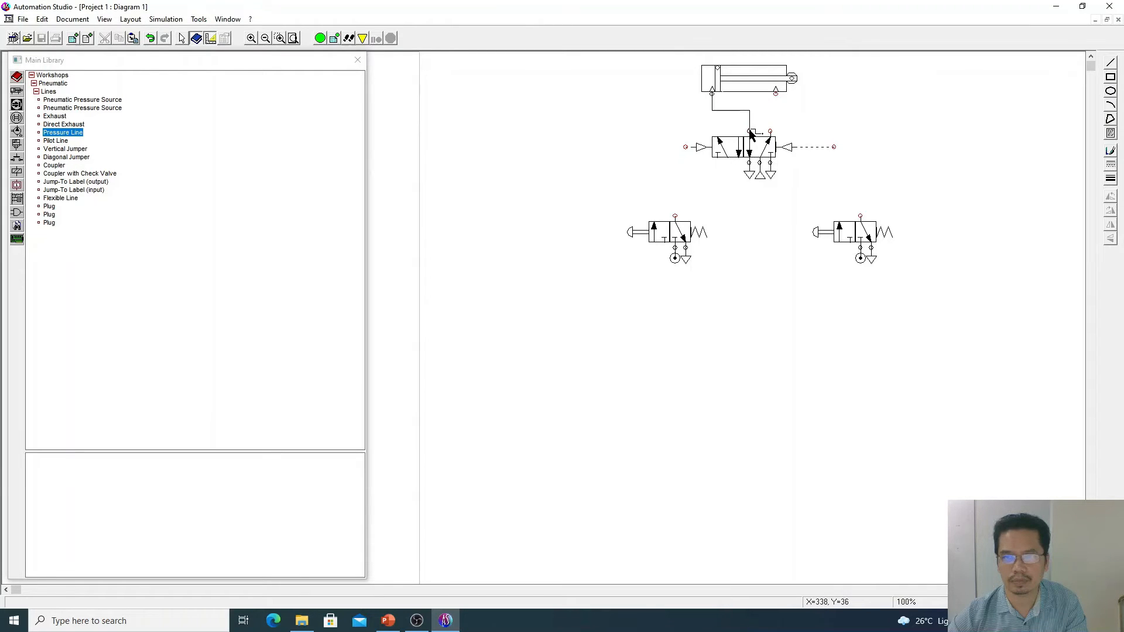
click(777, 94)
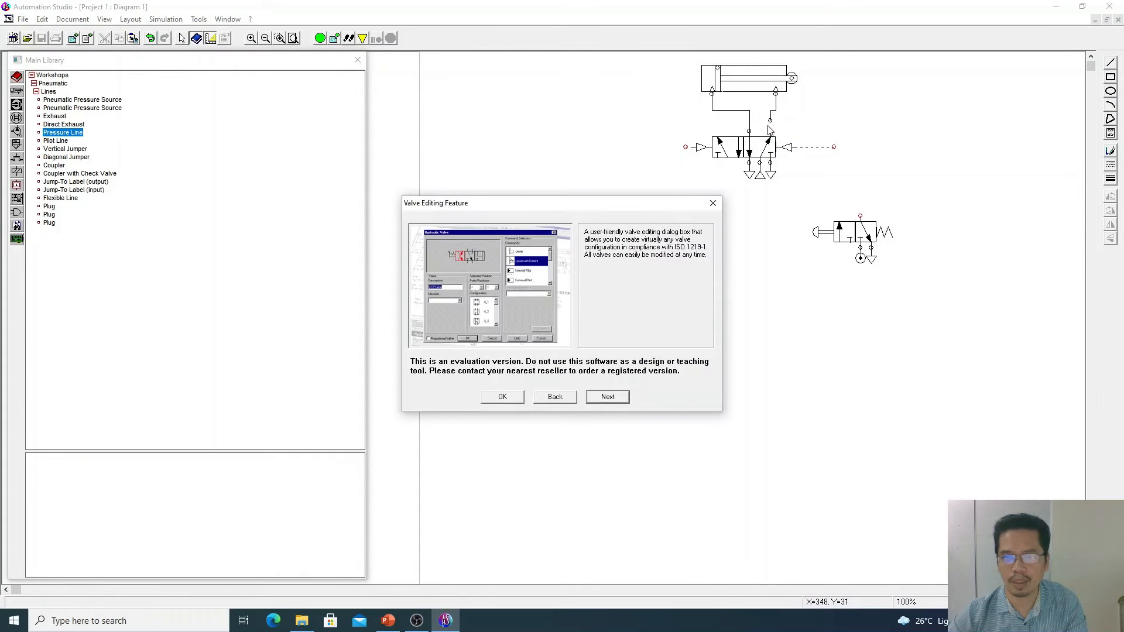
click(713, 205)
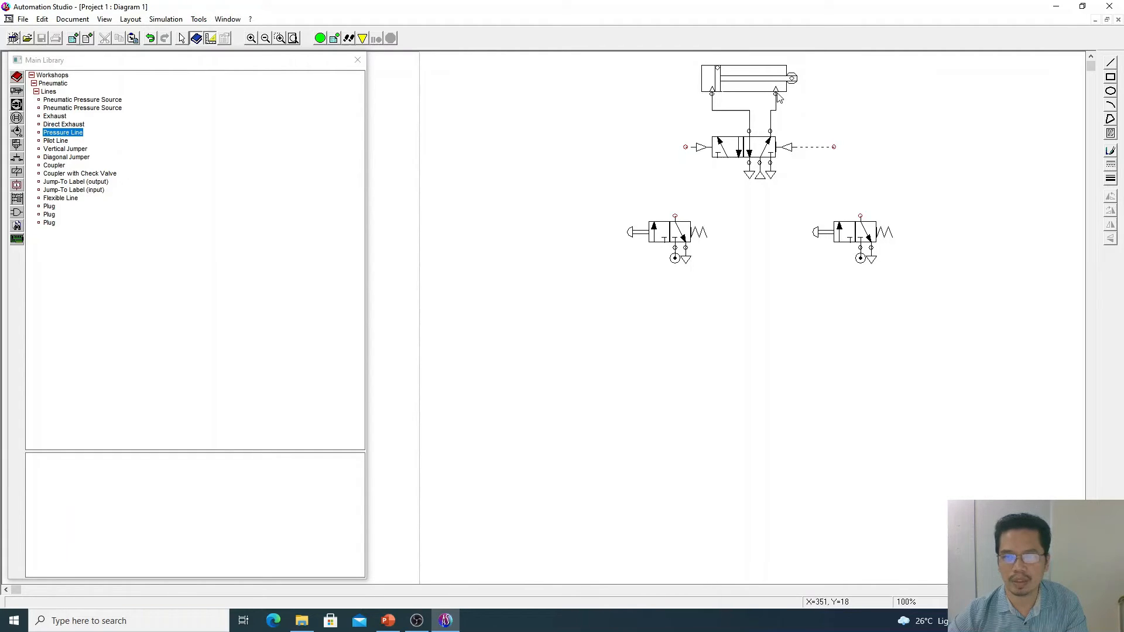
click(770, 132)
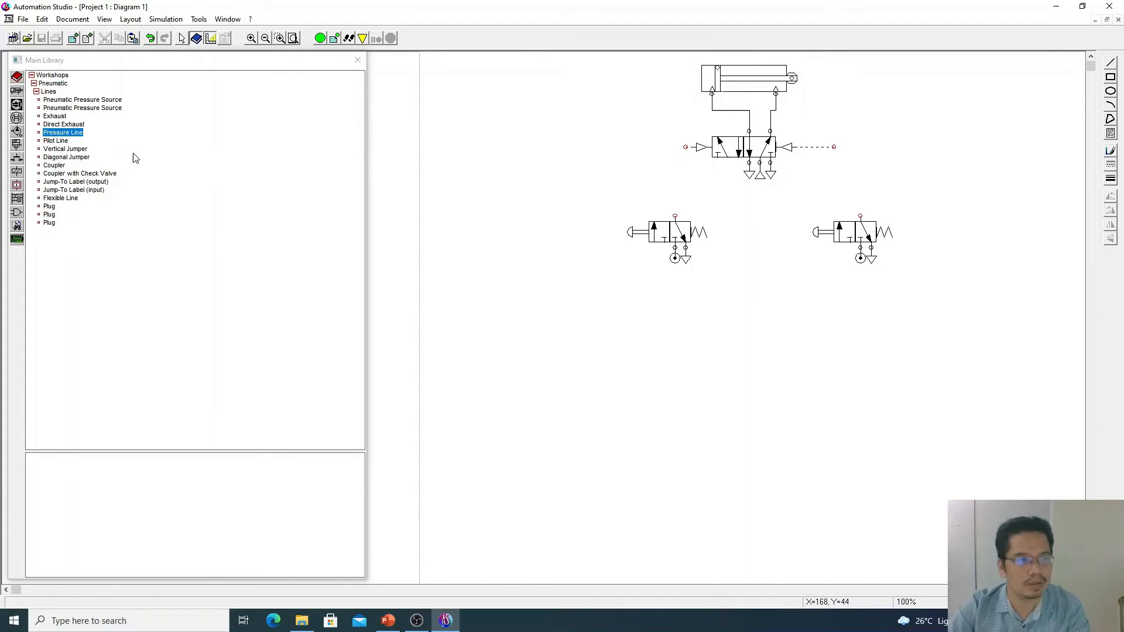
Connect each pushbutton valve's top port to the 5/2 valve's pilot port on the same side with Pressure Lines.
click(78, 133)
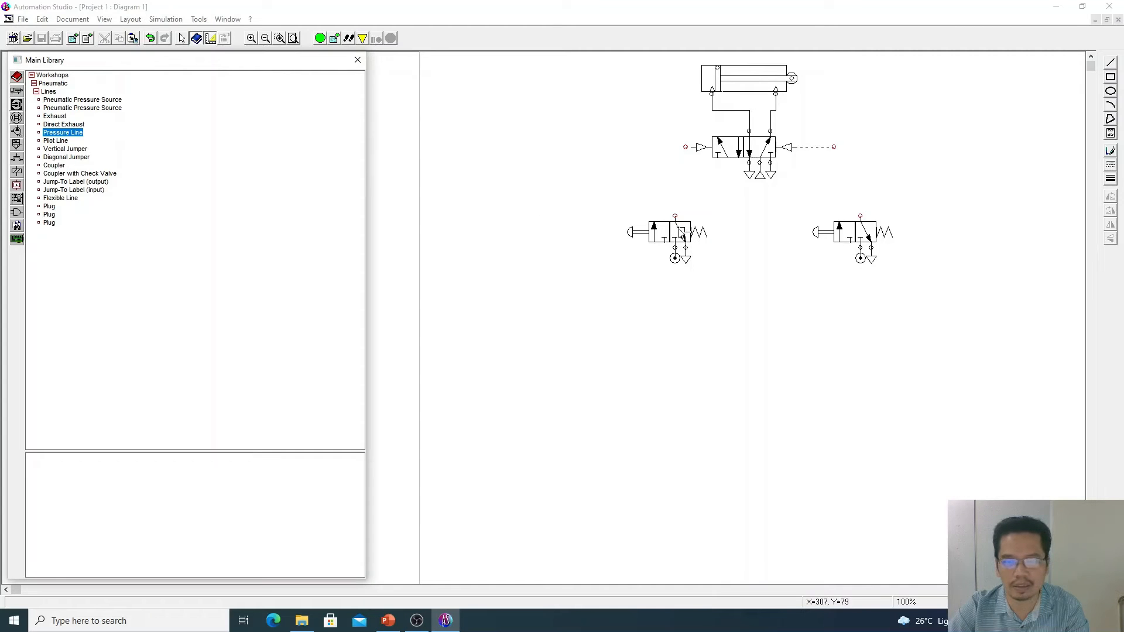
mouse_move(676, 217)
mouse_down()
mouse_move(676, 149)
mouse_move(688, 153)
mouse_up()
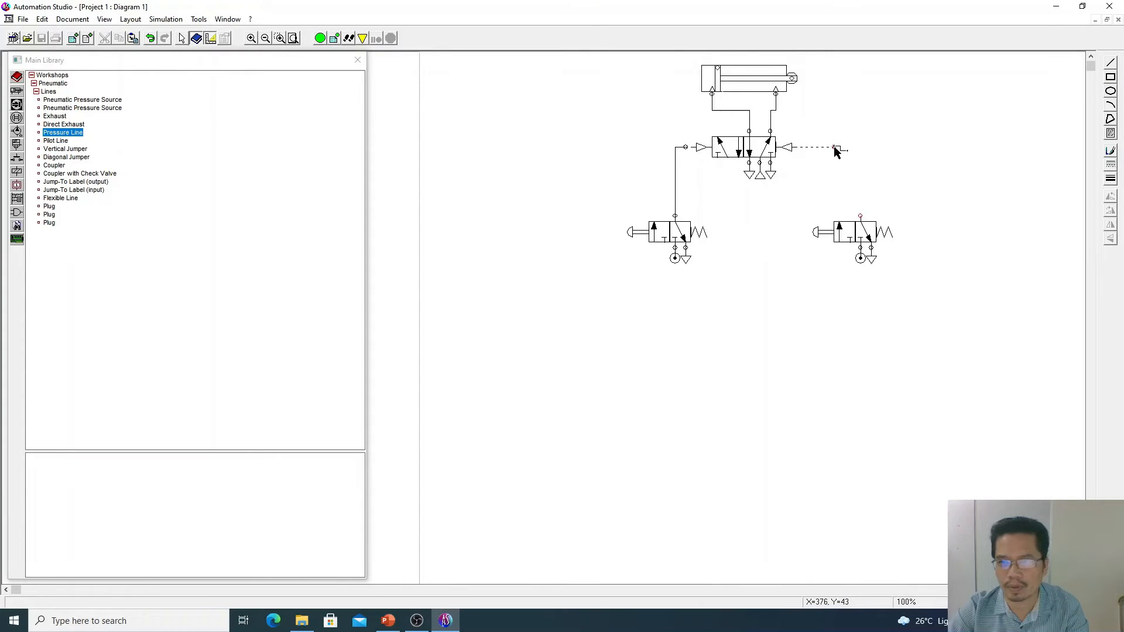
mouse_move(836, 151)
mouse_down()
mouse_move(862, 154)
mouse_move(864, 218)
mouse_up()
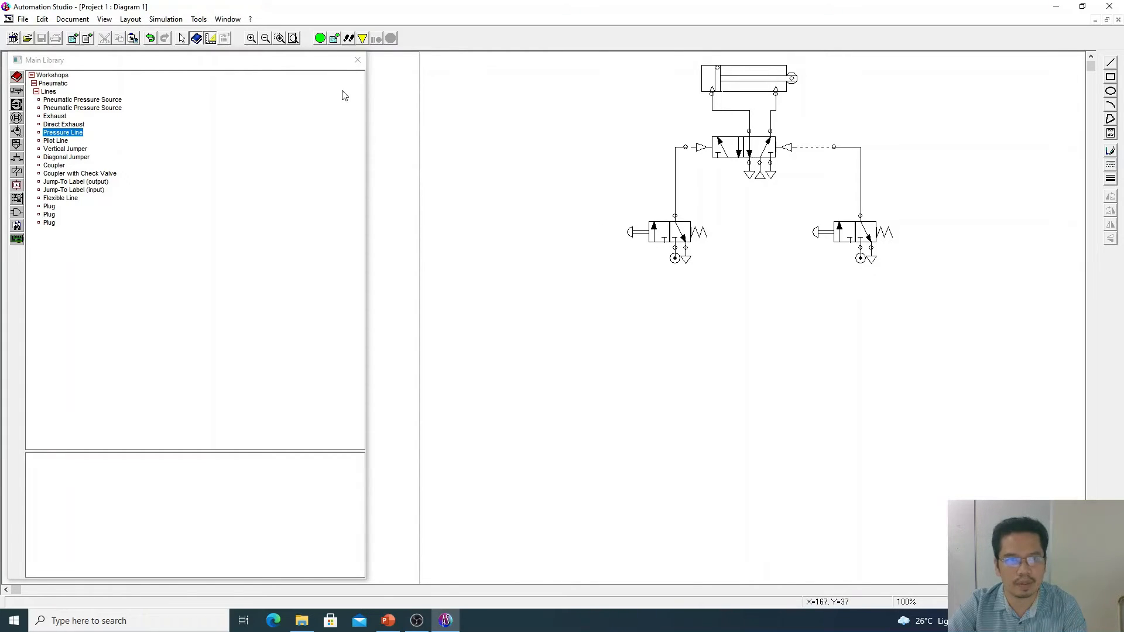
Simulate the circuit at normal speed, actuating the left and then the right pushbutton valve, and stop the simulation.
click(320, 39)
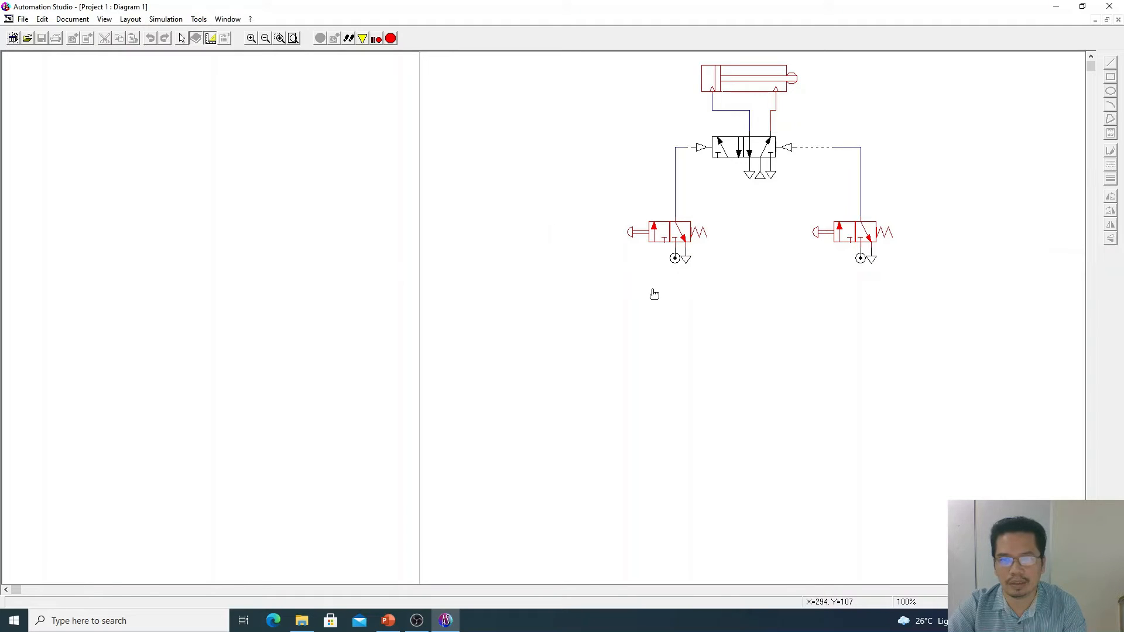
click(634, 234)
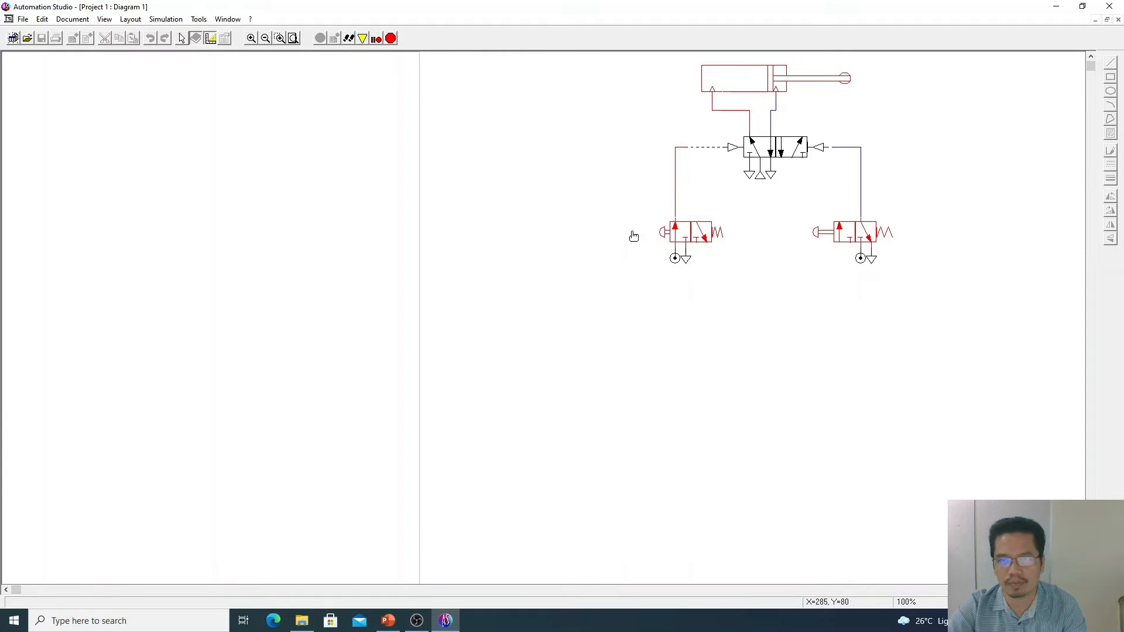
click(634, 235)
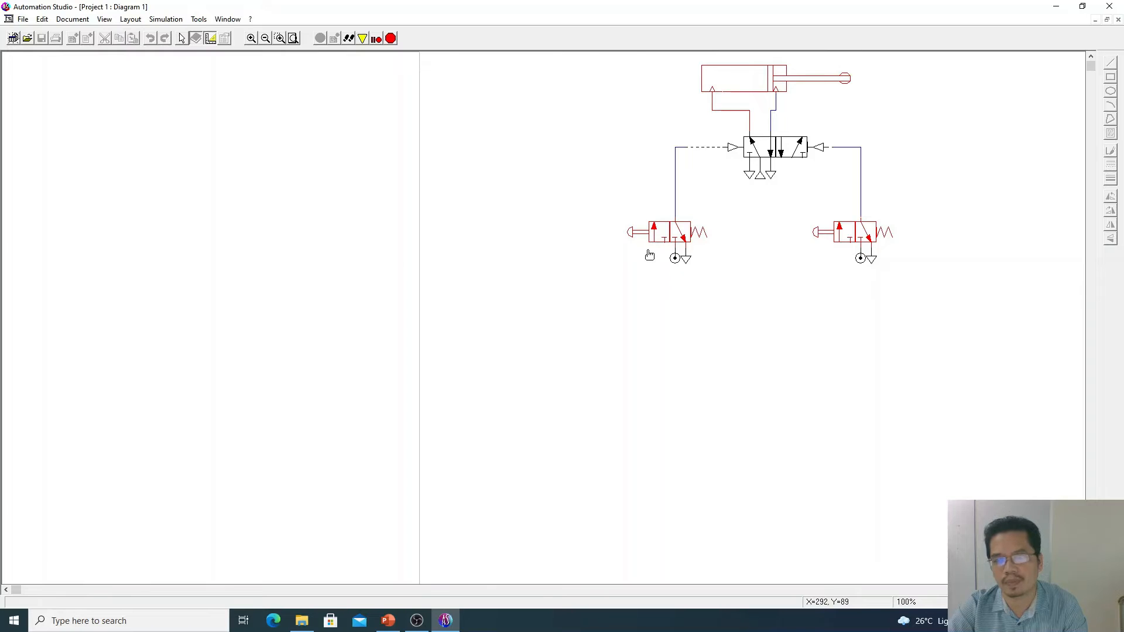
click(818, 237)
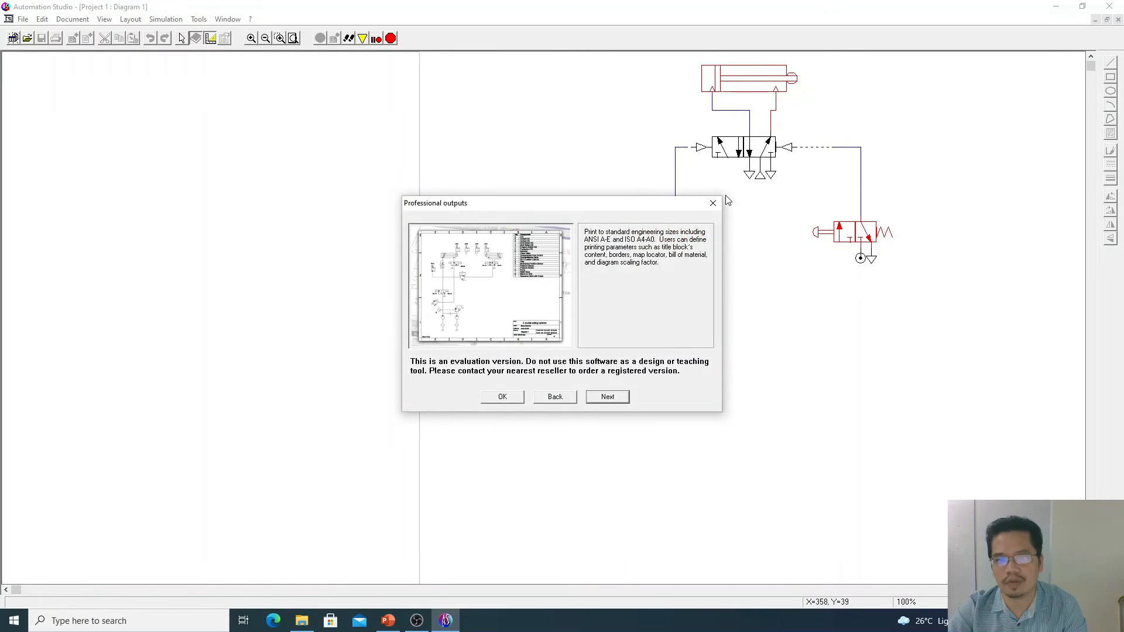
click(713, 203)
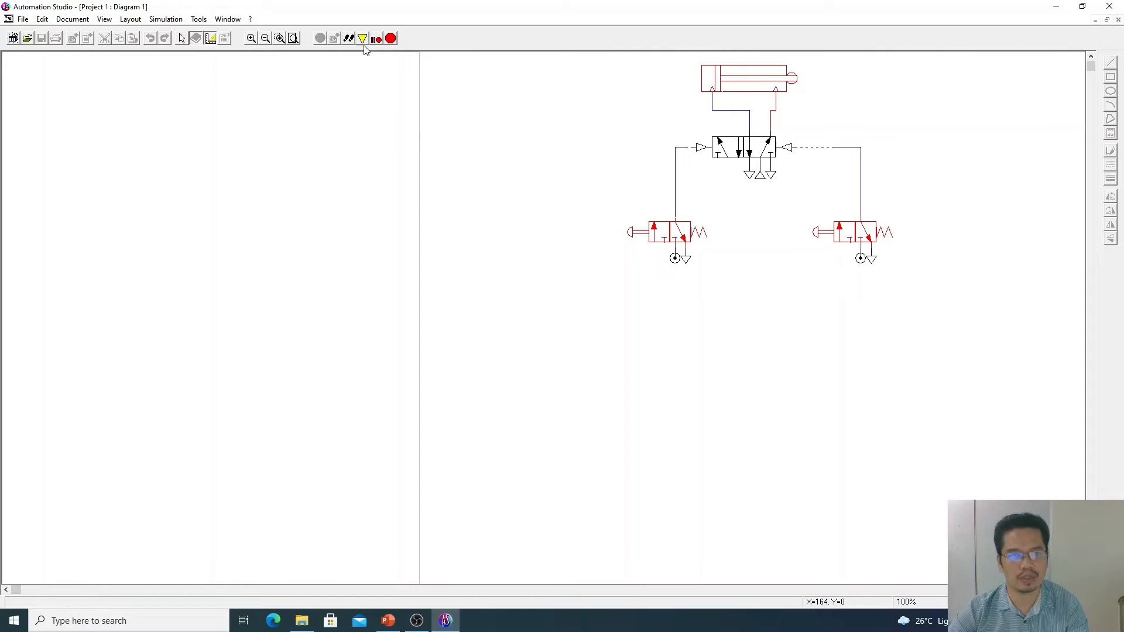
click(391, 38)
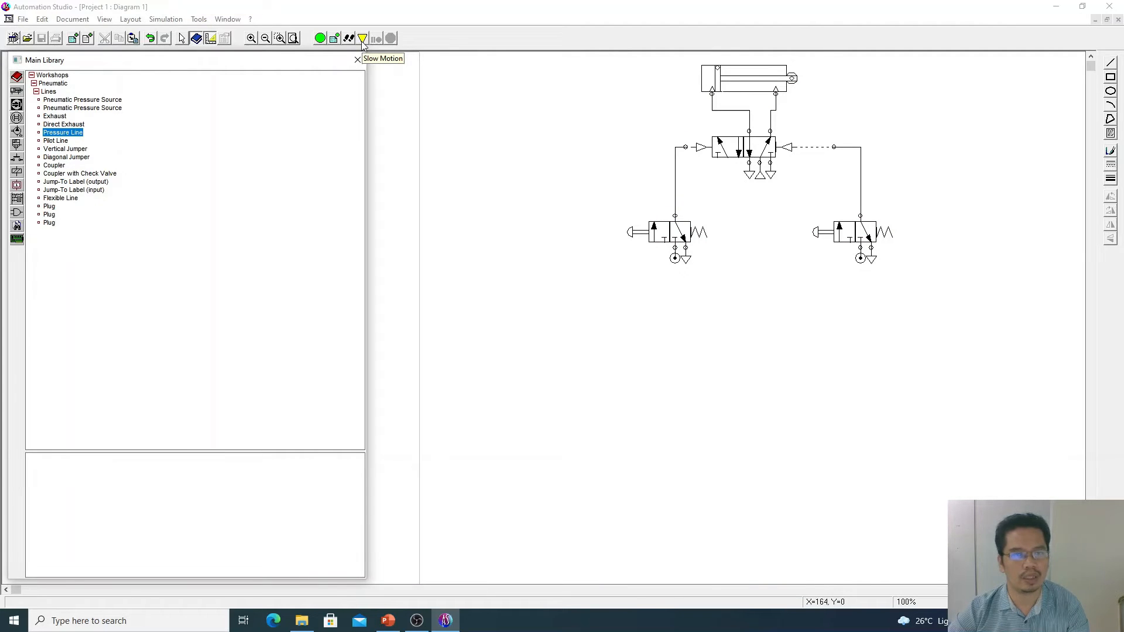
Simulate the circuit in Slow Motion, actuating the left and then the right pushbutton valve, and stop the simulation.
click(363, 39)
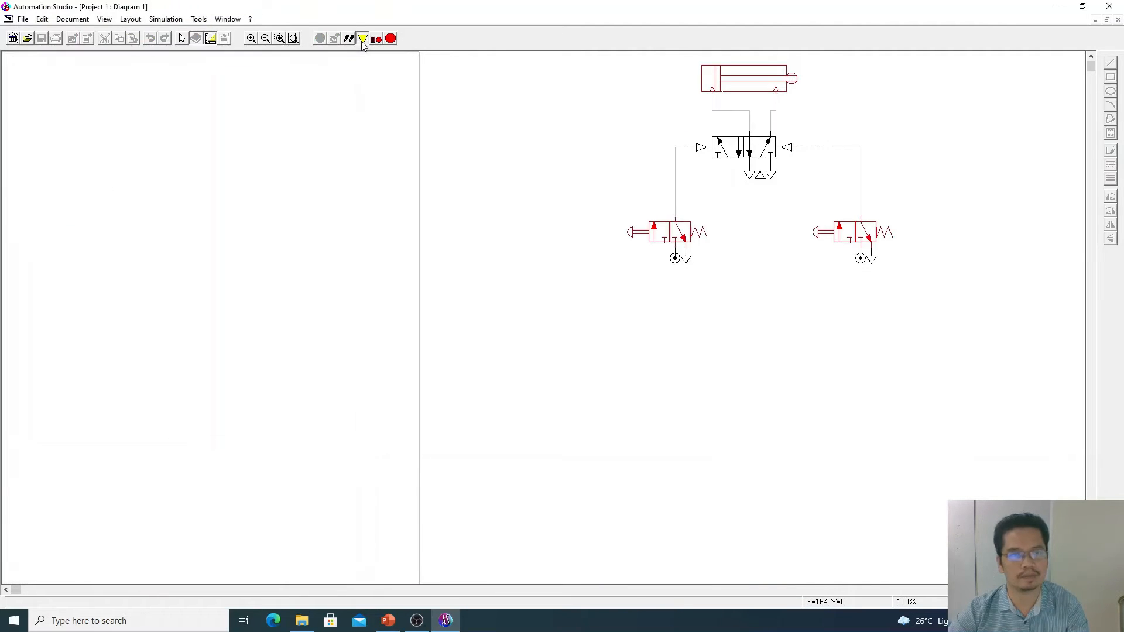
click(634, 234)
click(634, 235)
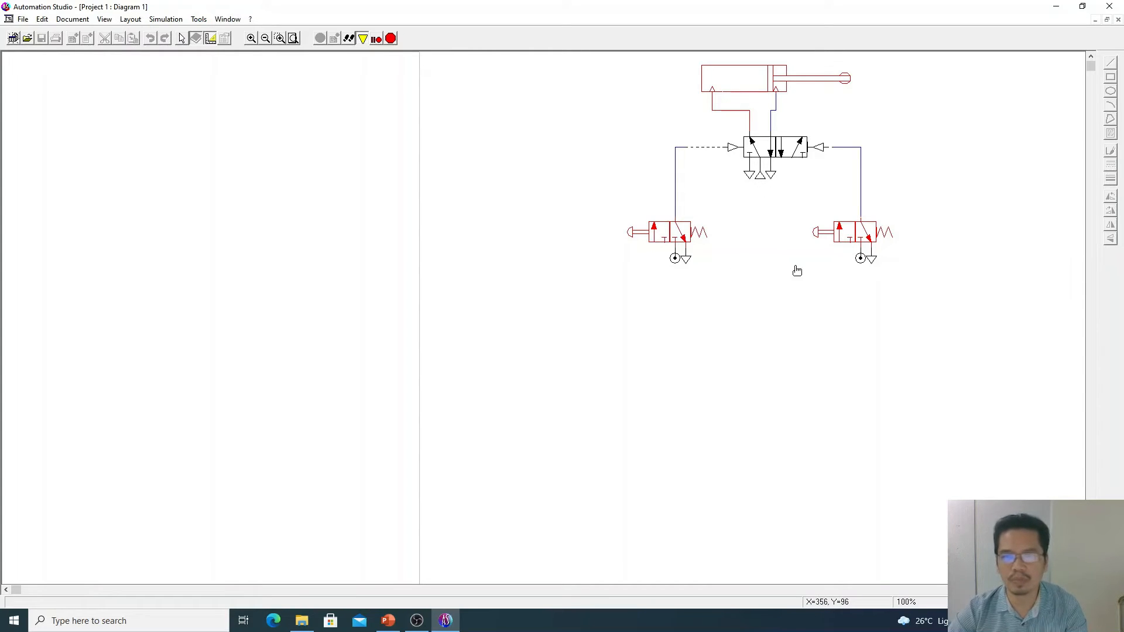
click(817, 236)
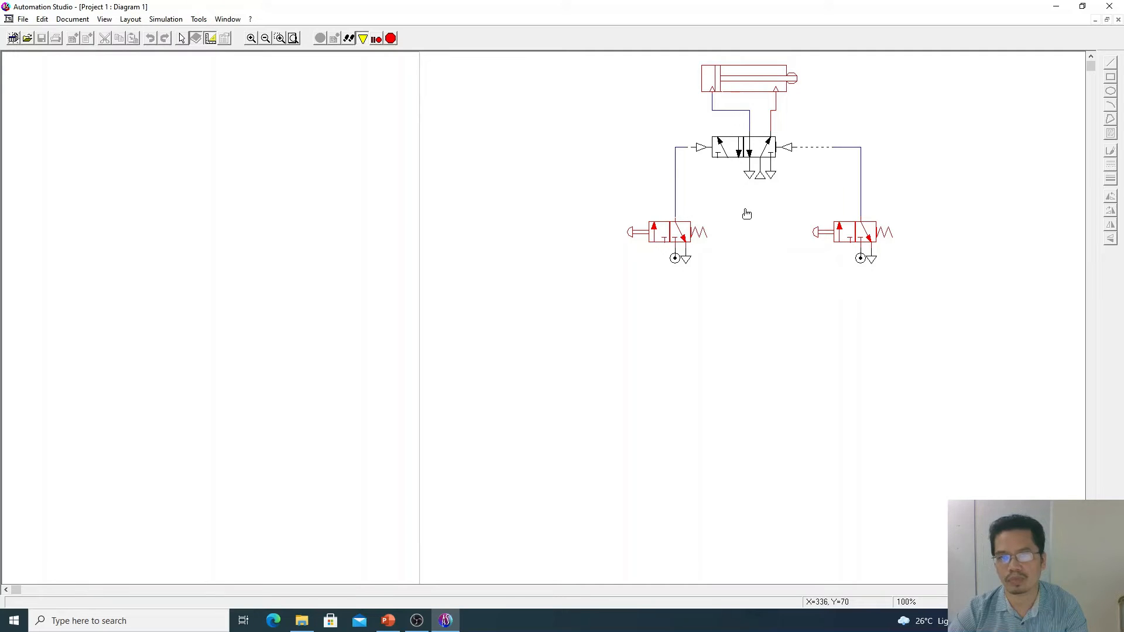
click(391, 40)
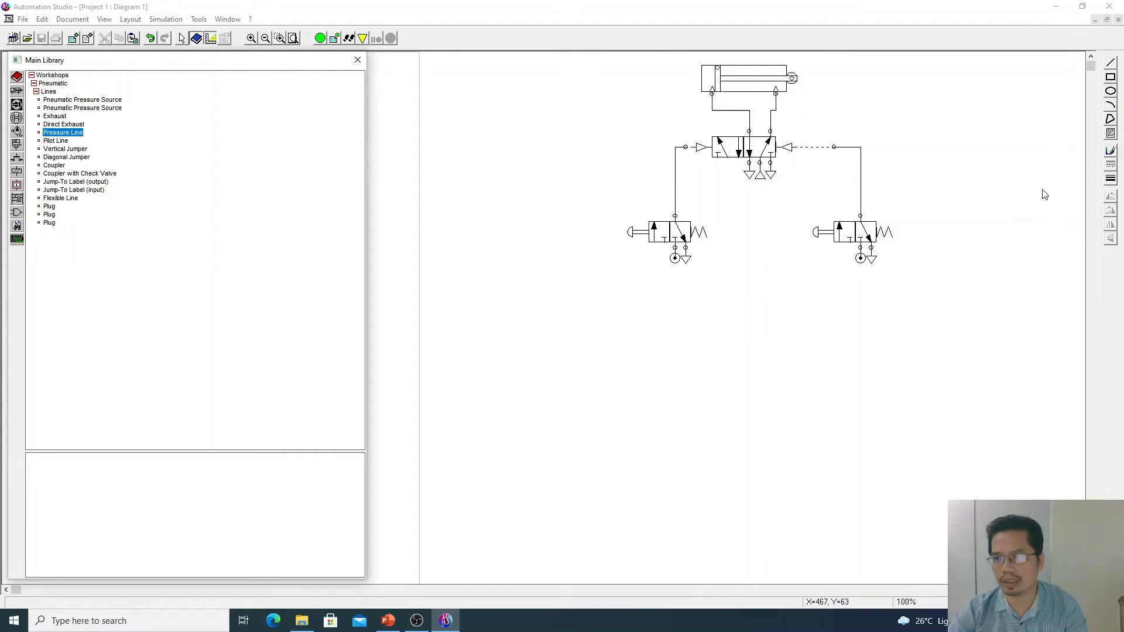
Add the text labels Pb2 below the right pushbutton valve and Pb1 below the left one.
click(1109, 136)
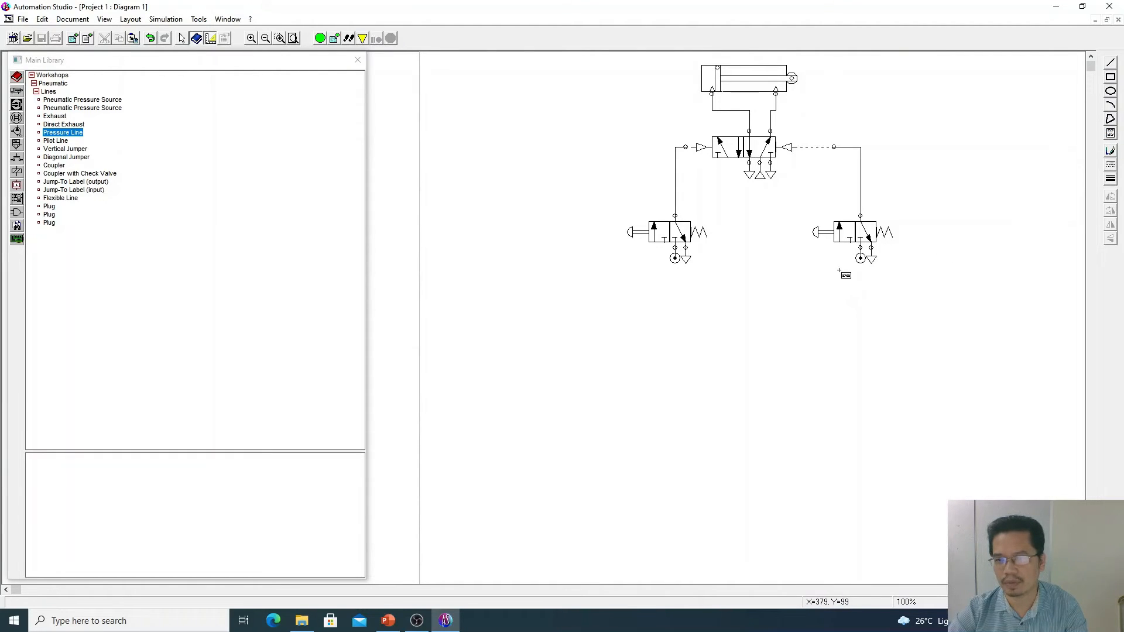
drag(840, 271, 909, 306)
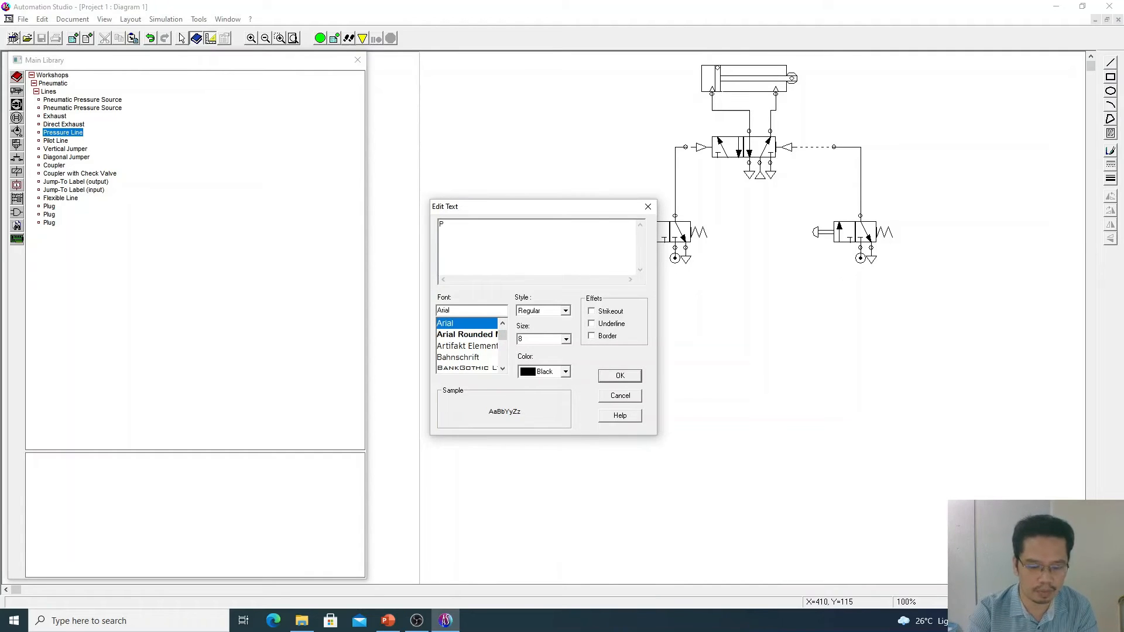
text(Pb2)
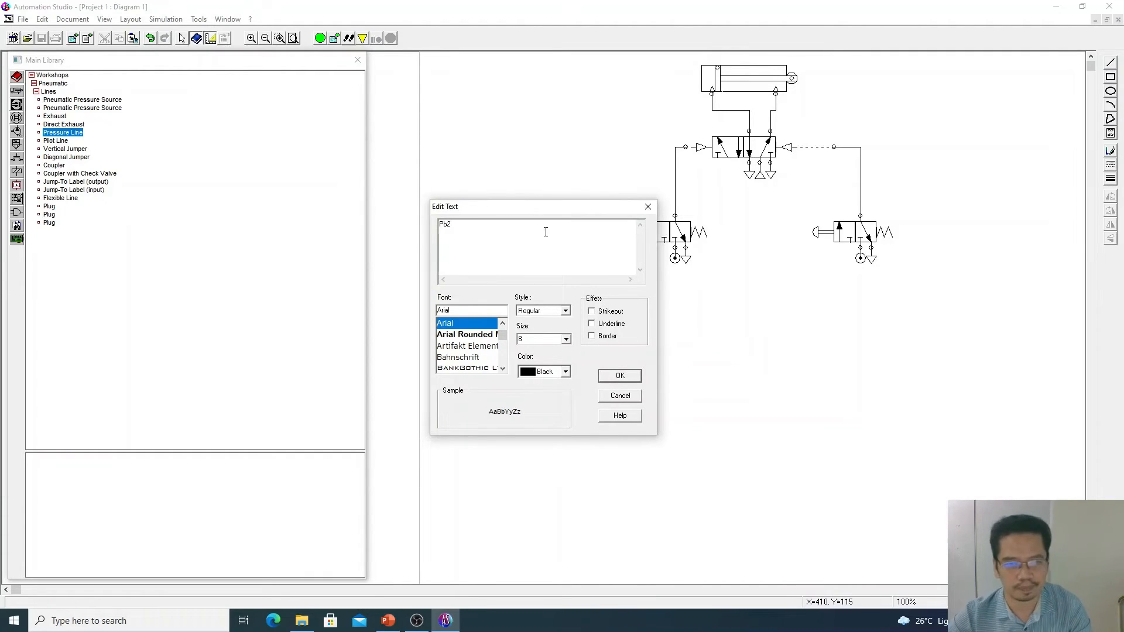
click(620, 375)
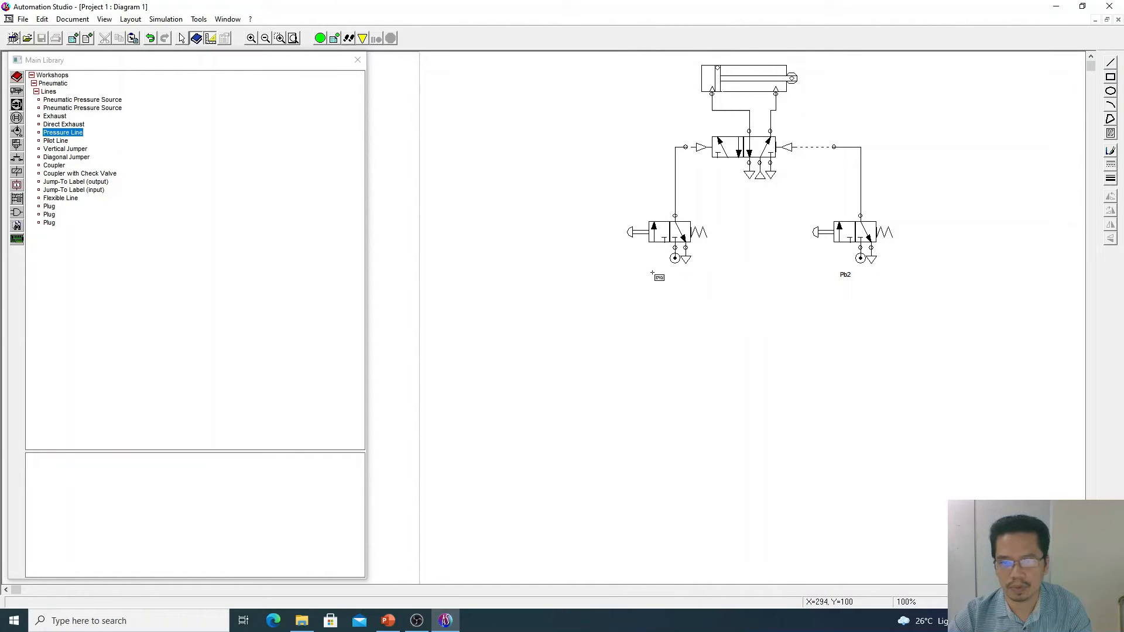
click(700, 291)
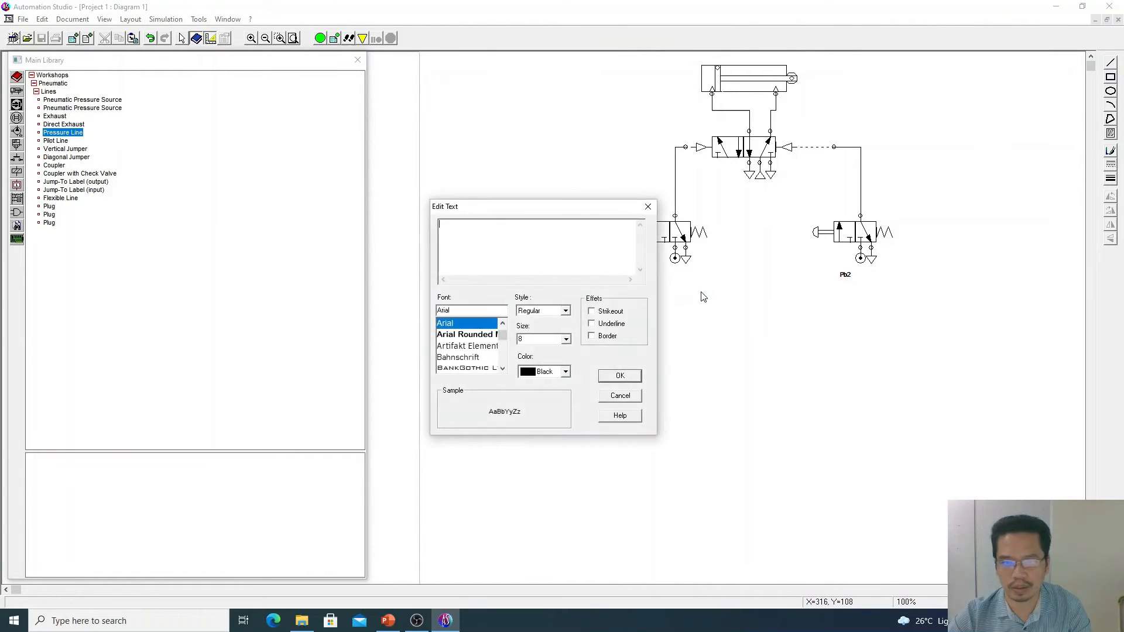
text(Pb1)
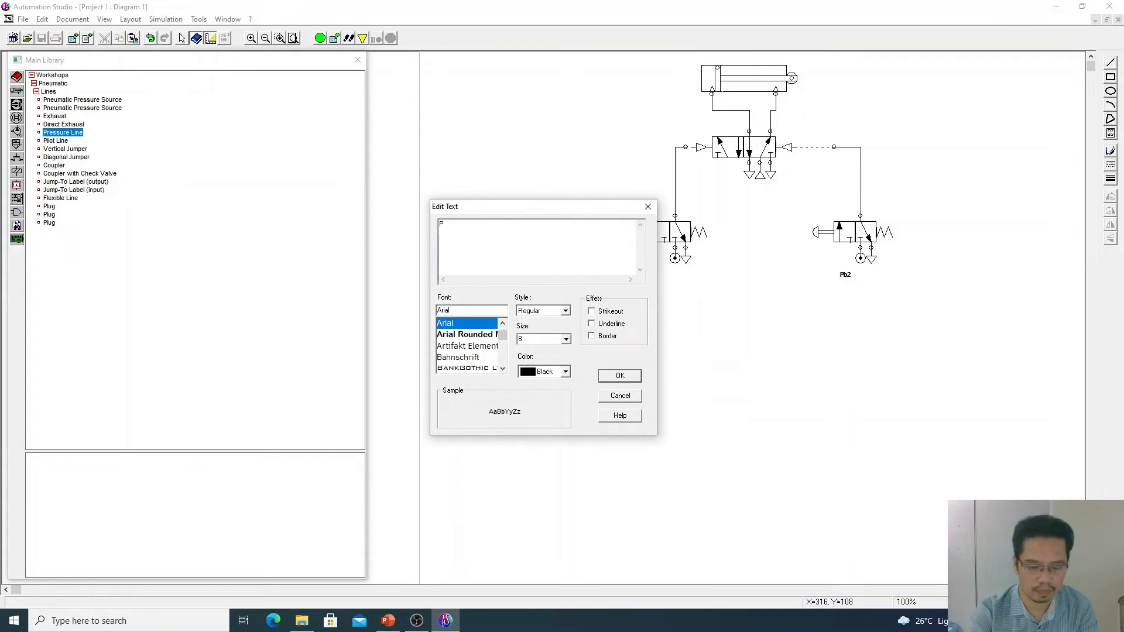
click(616, 376)
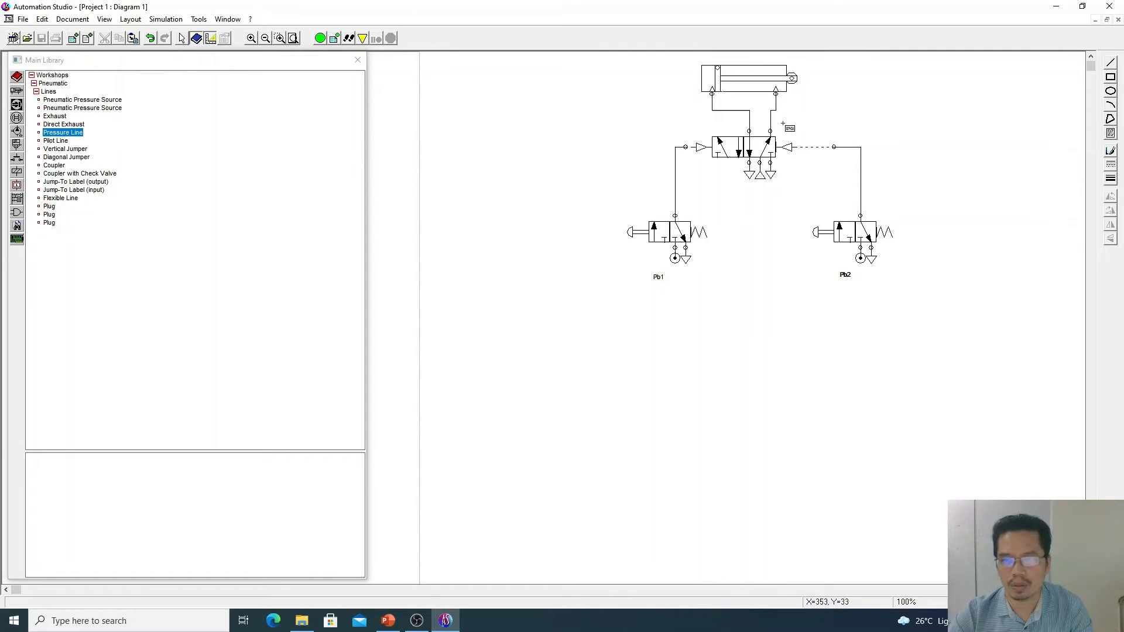
Add the text label 5/2 DCV above the right end of the double-pilot valve.
click(864, 165)
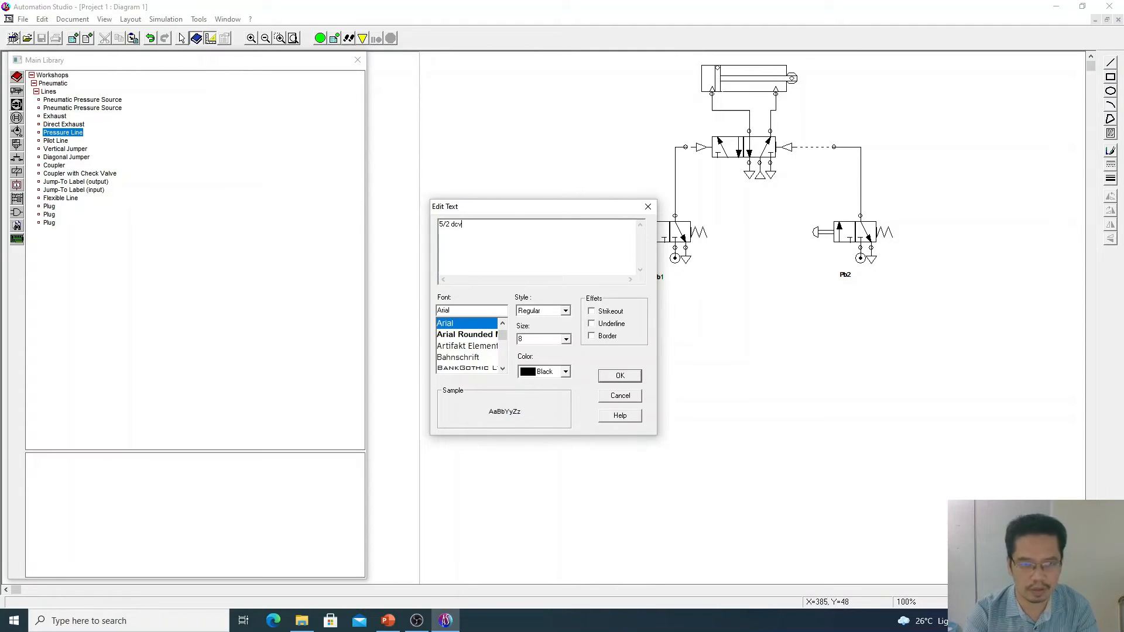
key(BackSpace)
key(BackSpace)
key(BackSpace)
key(BackSpace)
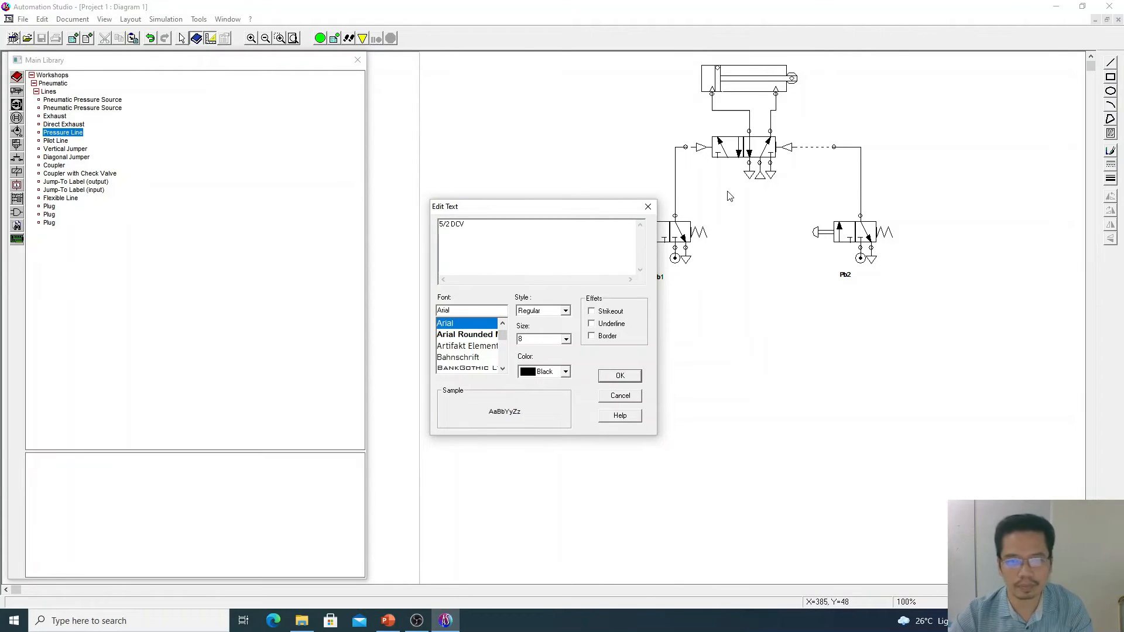
click(622, 375)
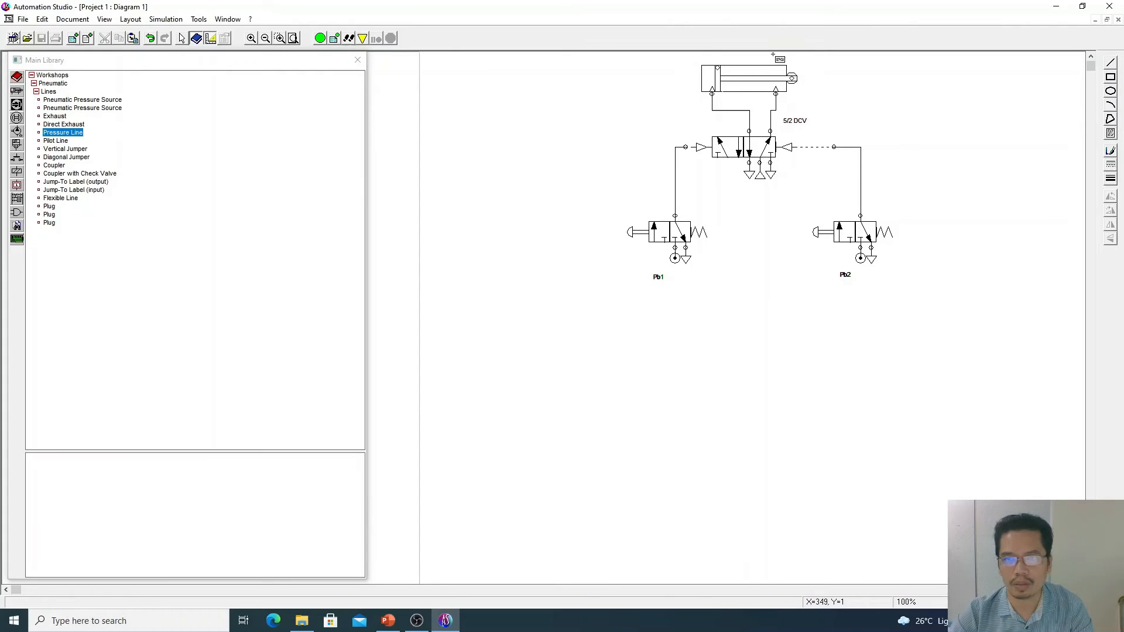
Add the text label DOUBLE ACTING CYLINDER to the right of the cylinder.
drag(803, 58, 857, 80)
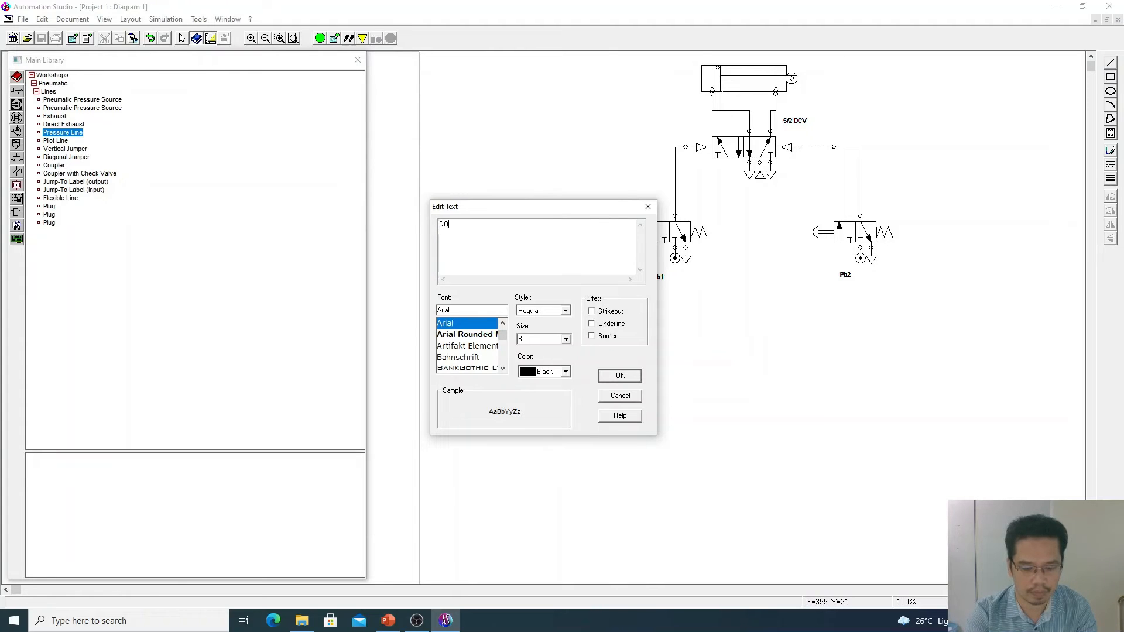
text(ACTI)
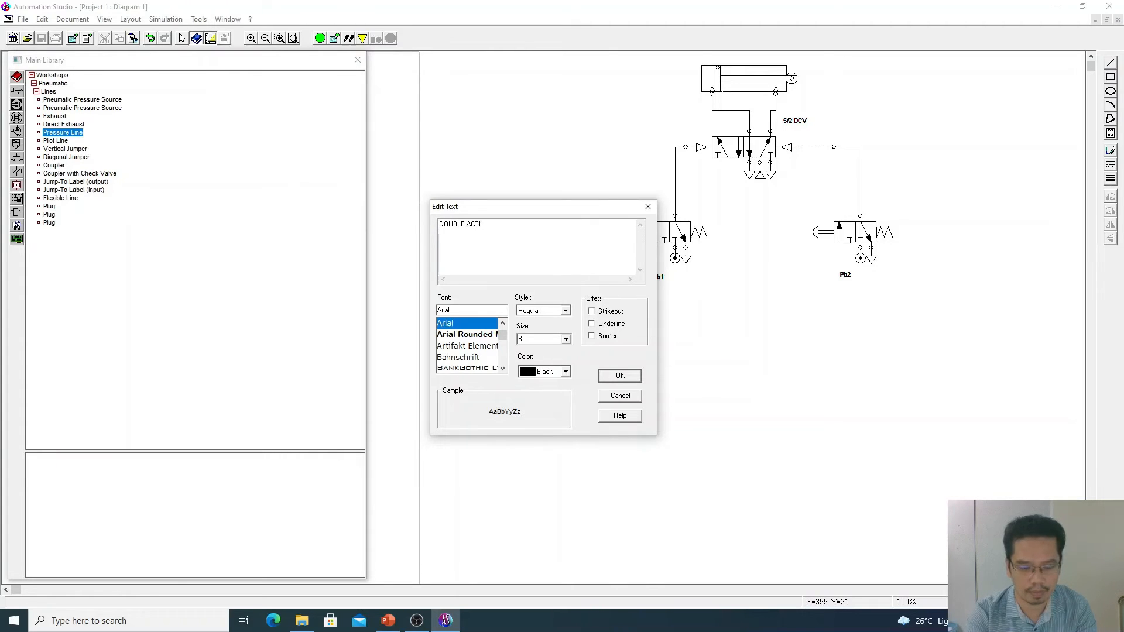
text(NG CYLINDW)
text(R)
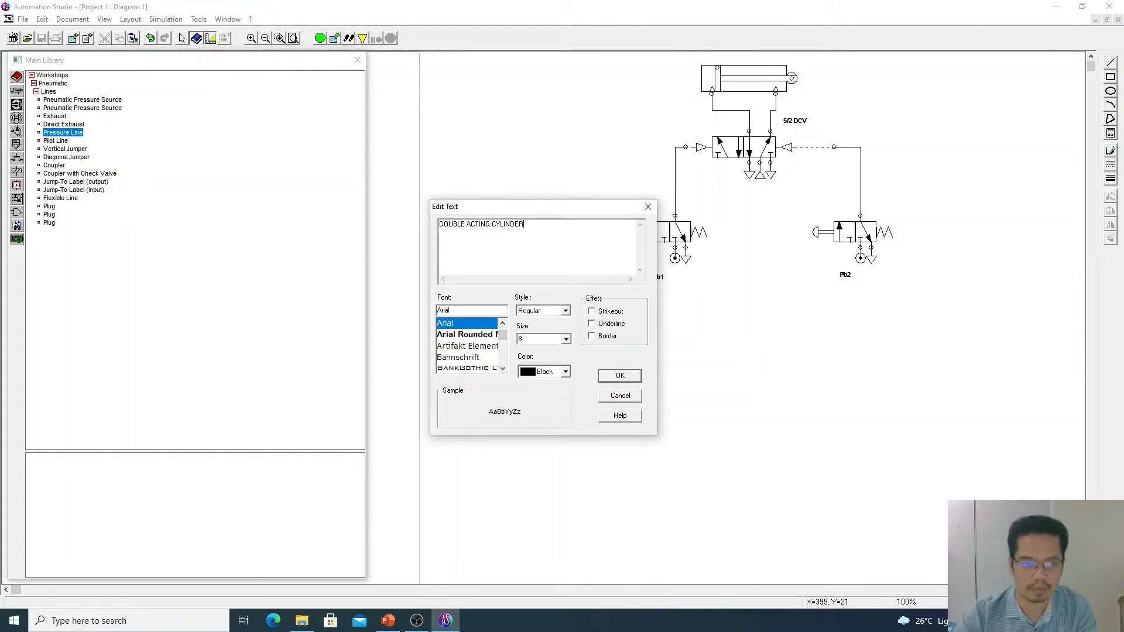
click(612, 379)
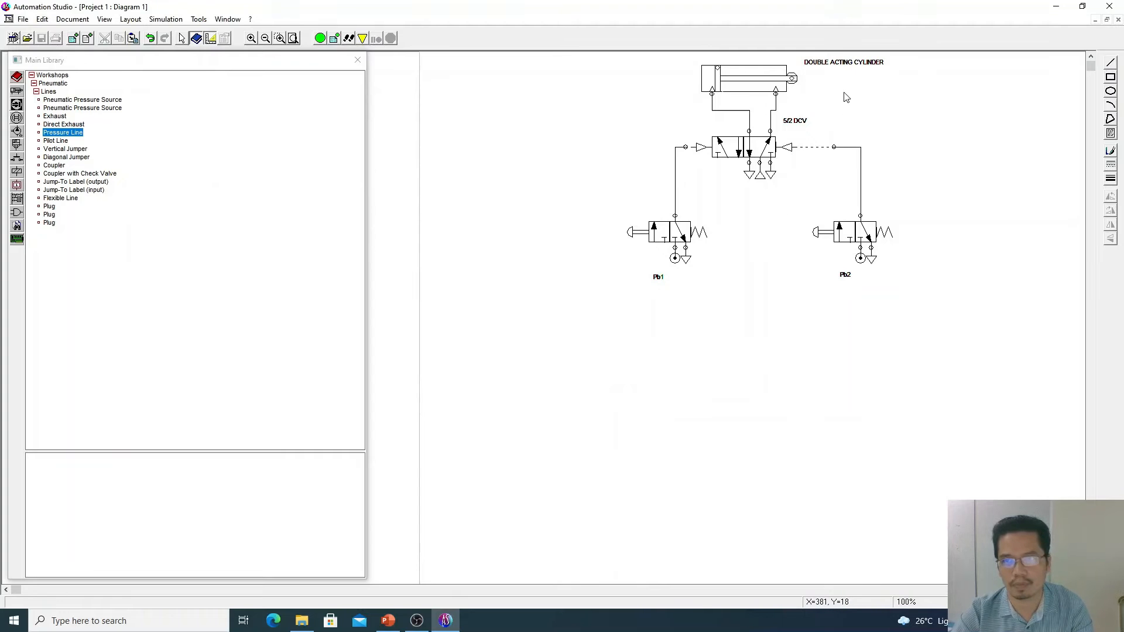
Move the Pb2 and Pb1 labels slightly right so each sits centred beneath its pushbutton valve.
click(850, 279)
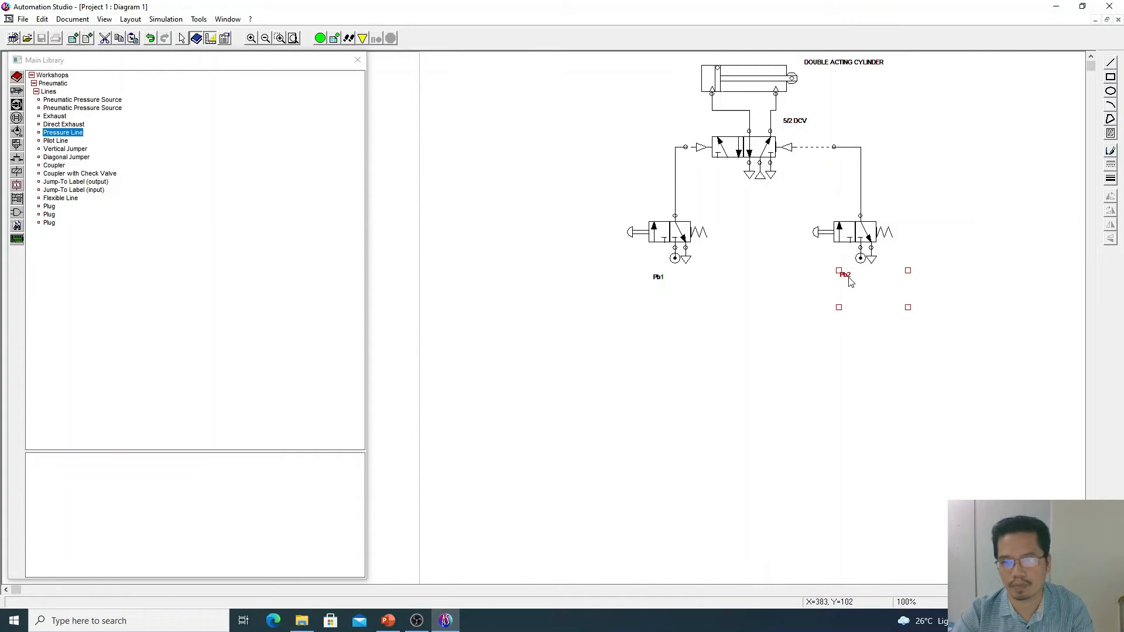
mouse_move(851, 283)
mouse_down()
mouse_move(881, 283)
mouse_move(870, 283)
mouse_up()
click(778, 291)
click(659, 279)
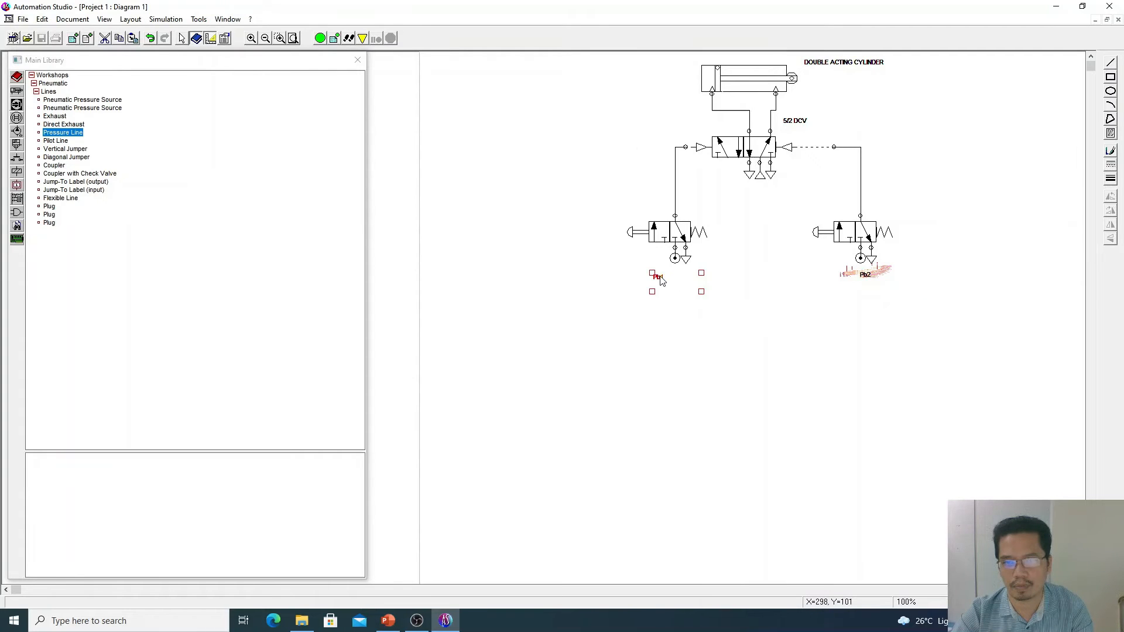
drag(660, 281, 676, 277)
click(700, 304)
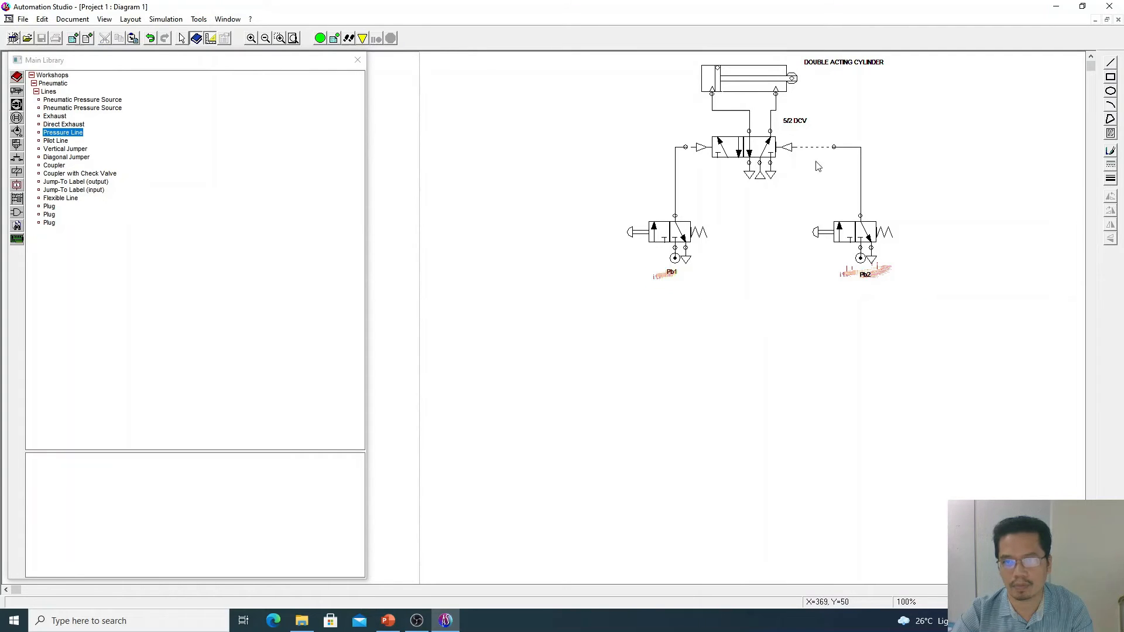
Move the 5/2 DCV label closer to its valve and the DOUBLE ACTING CYLINDER label directly above the cylinder.
click(797, 121)
drag(798, 121, 789, 129)
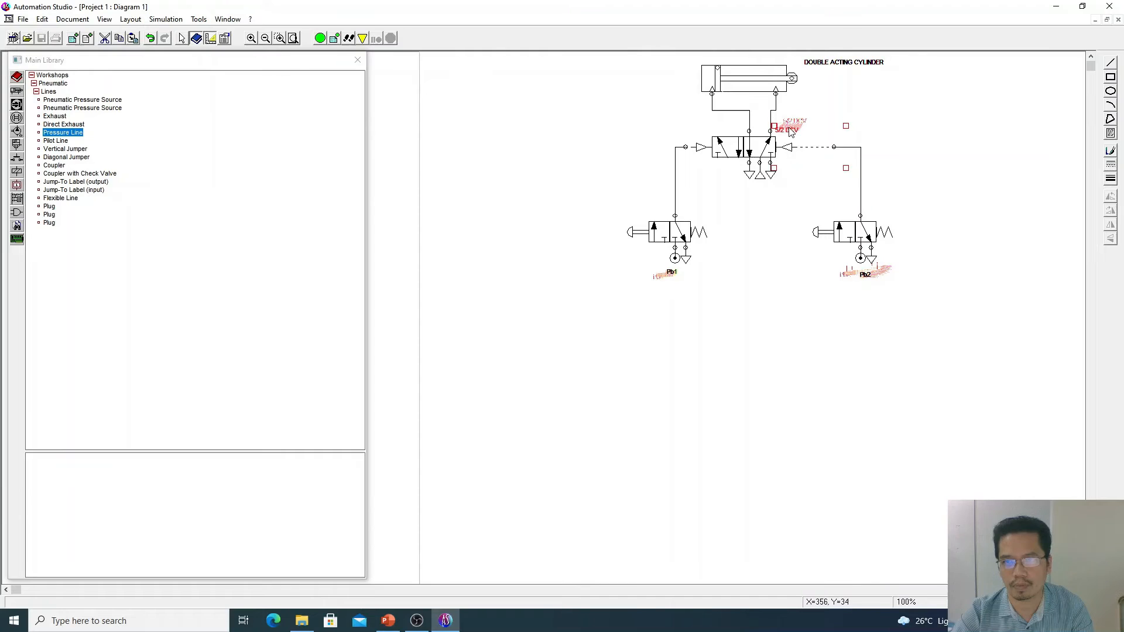
click(835, 63)
drag(835, 64, 735, 62)
click(849, 122)
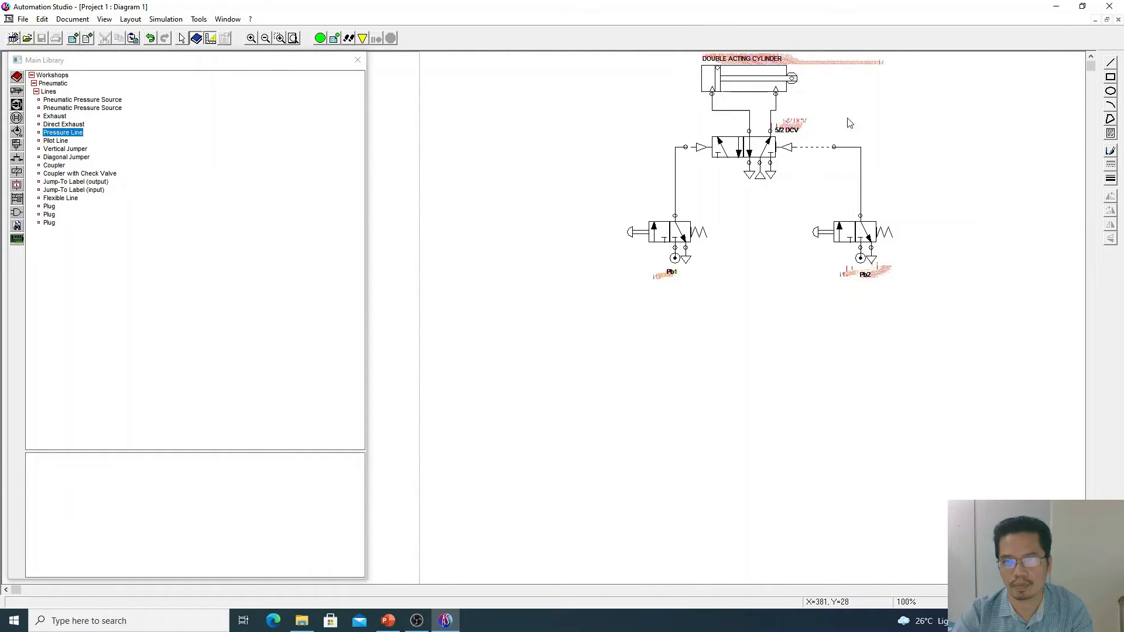
Move the whole labelled circuit down and left on the diagram, and show all Pneumatic component categories in the library.
drag(939, 329, 566, 40)
drag(738, 83, 633, 156)
click(860, 204)
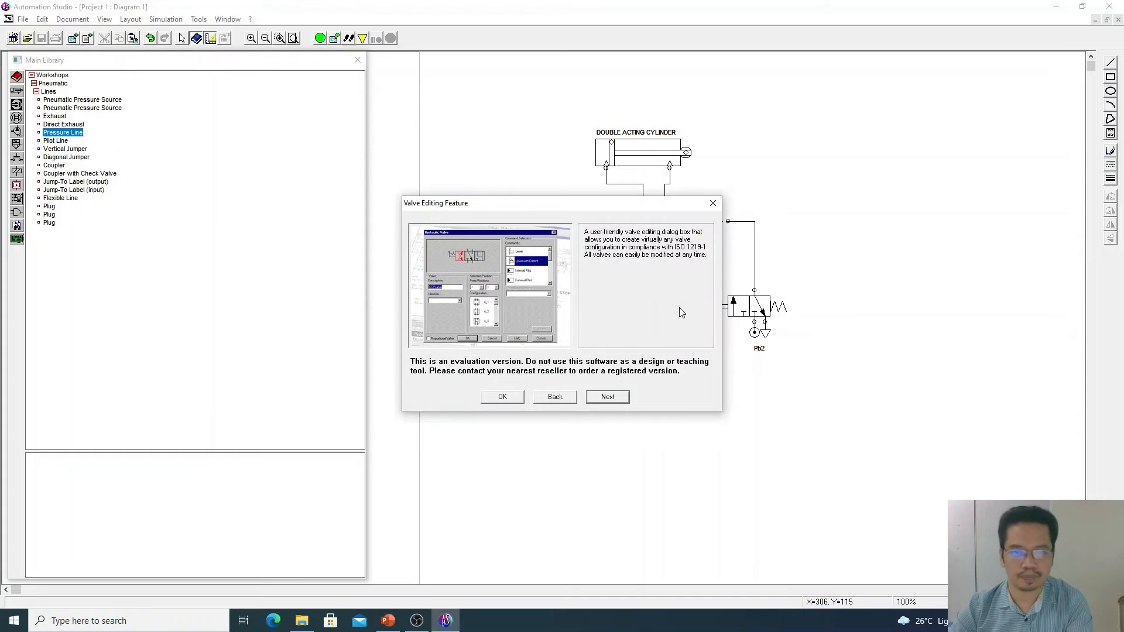
click(714, 203)
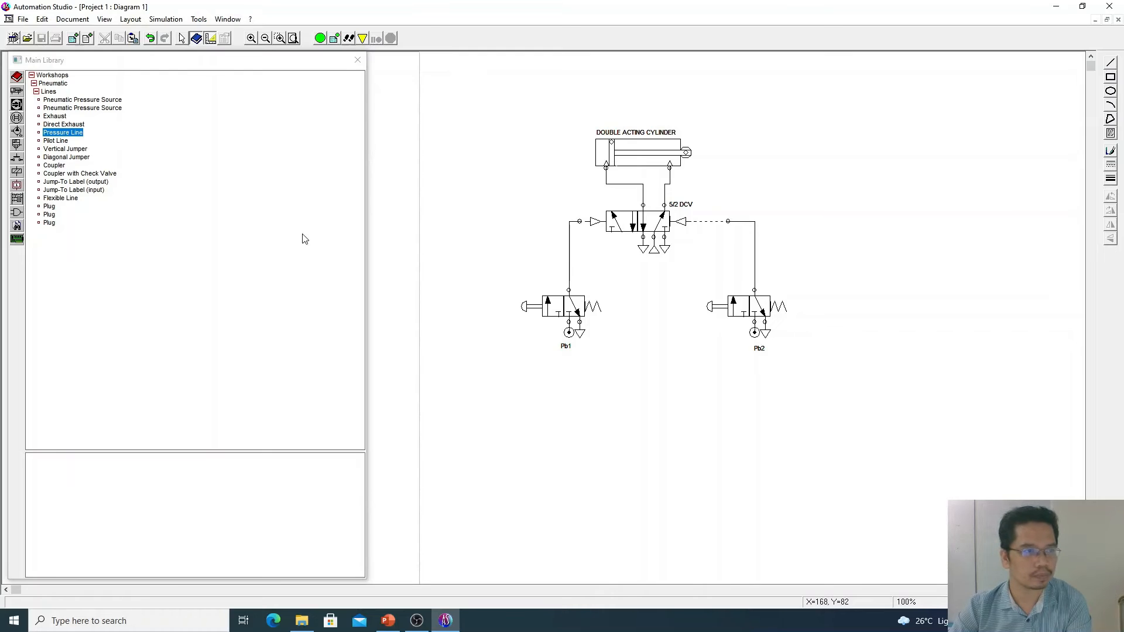
click(34, 84)
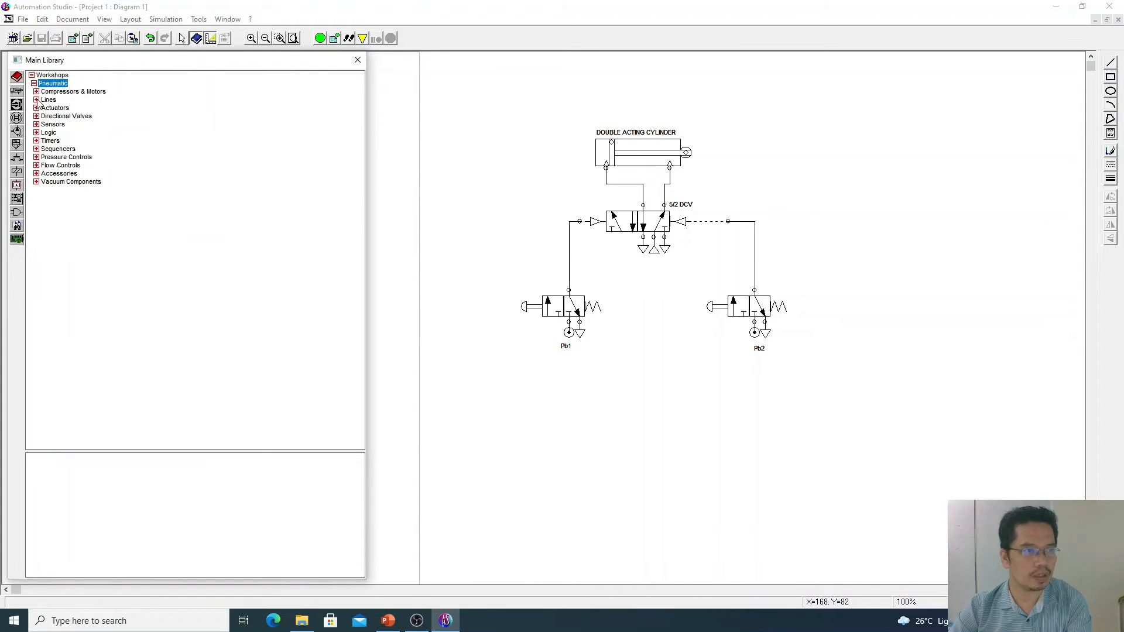
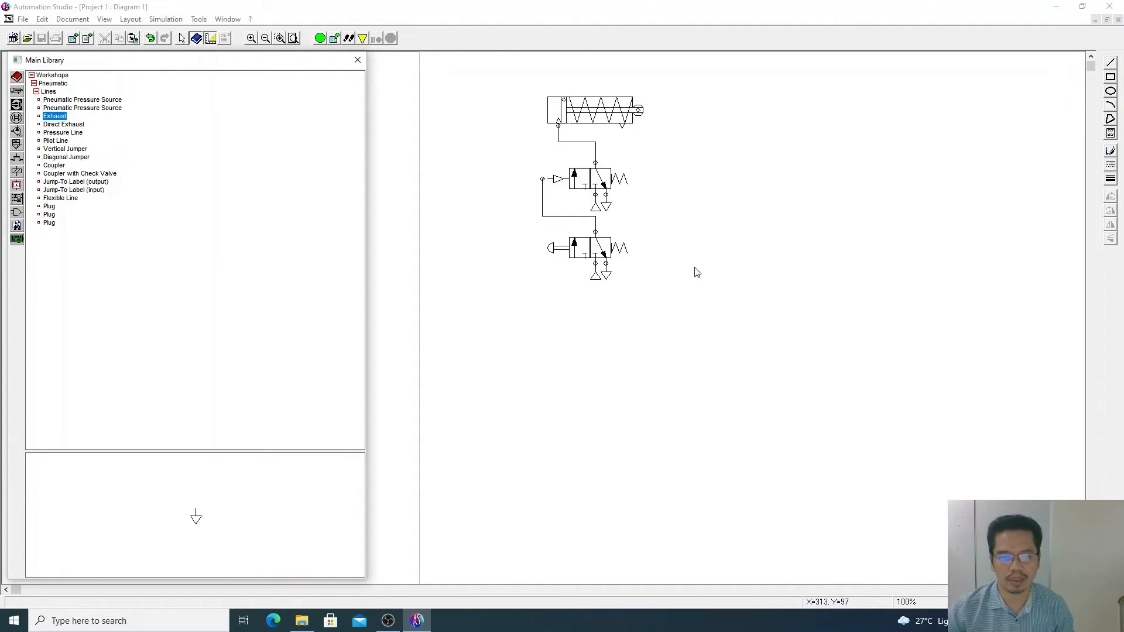
Simulate the single-acting cylinder circuit, open the Animation of the lower pushbutton 3/2 valve and place it beside the circuit.
click(602, 257)
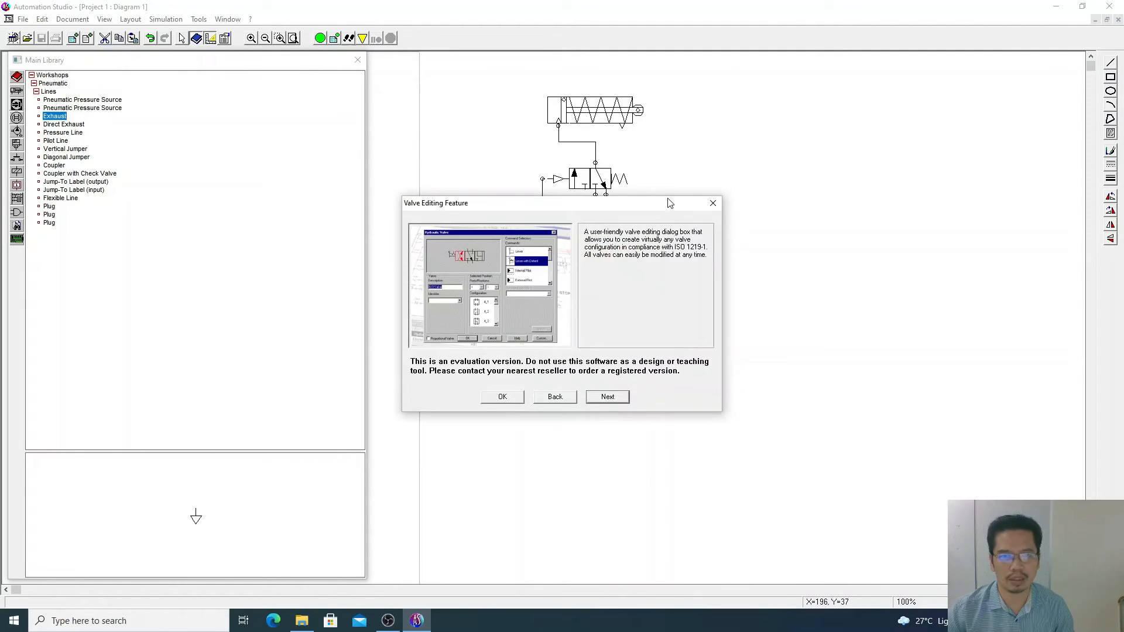
click(714, 203)
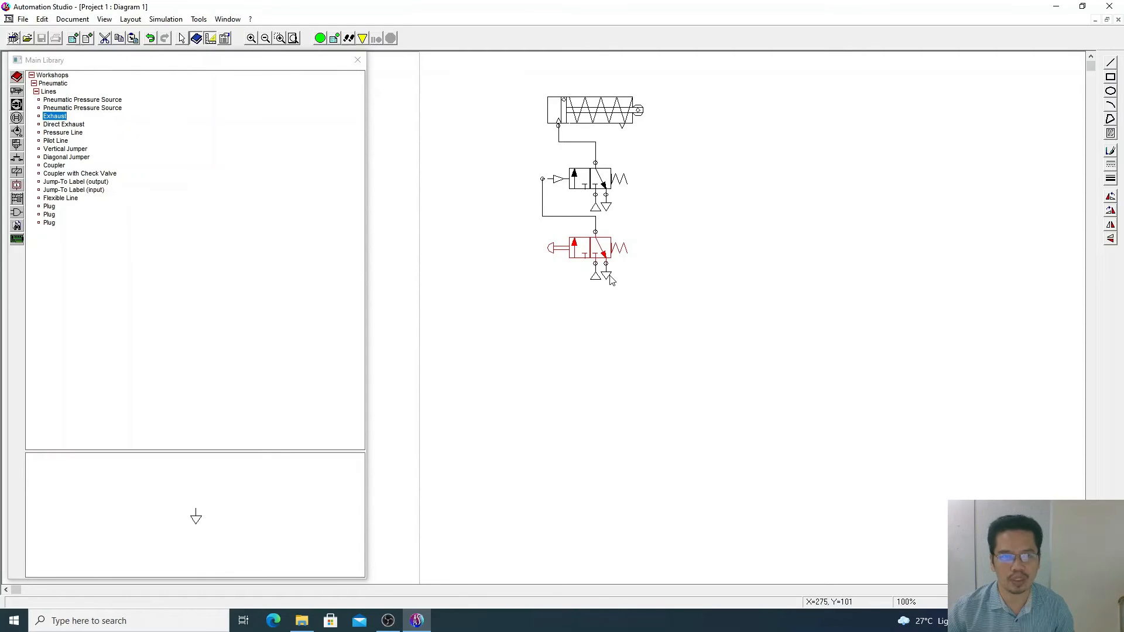
click(320, 40)
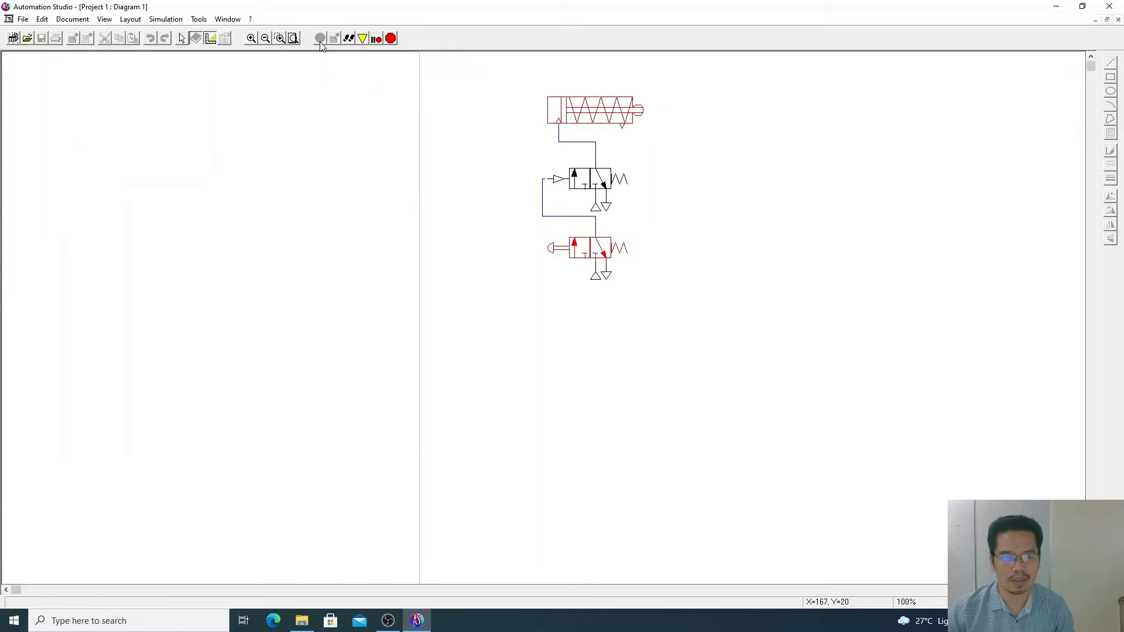
right_click(593, 249)
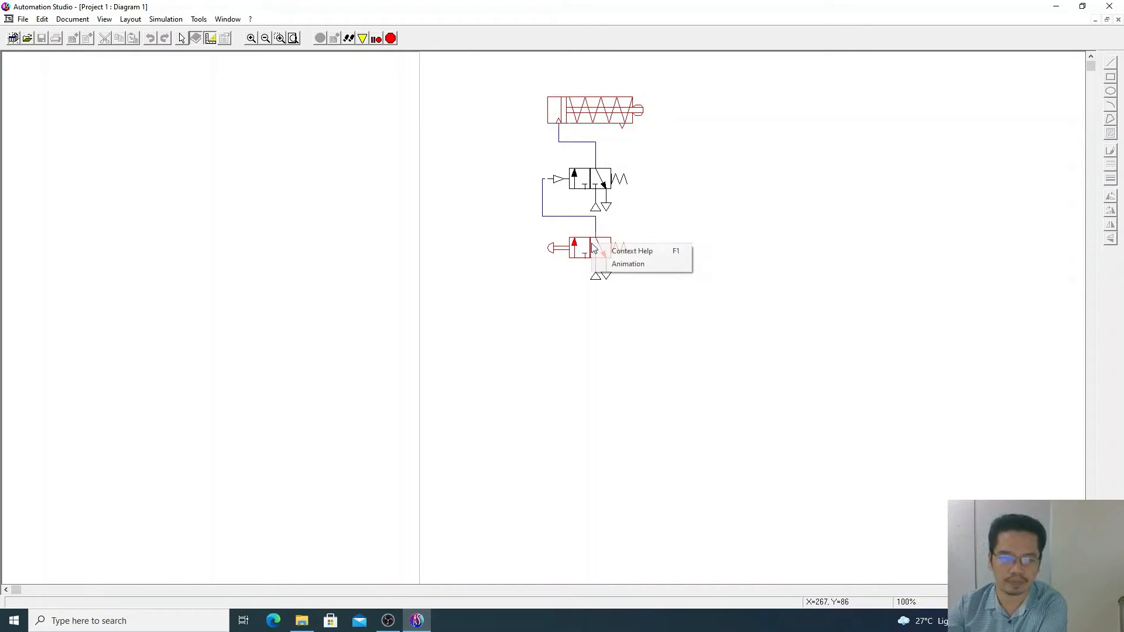
click(614, 264)
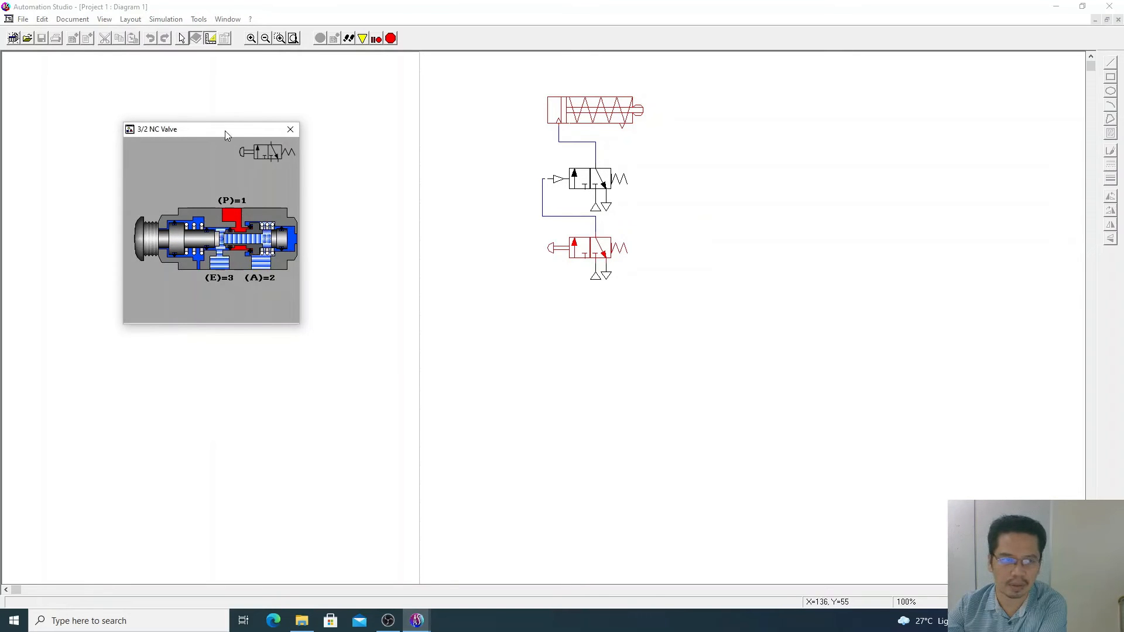
drag(225, 130, 856, 171)
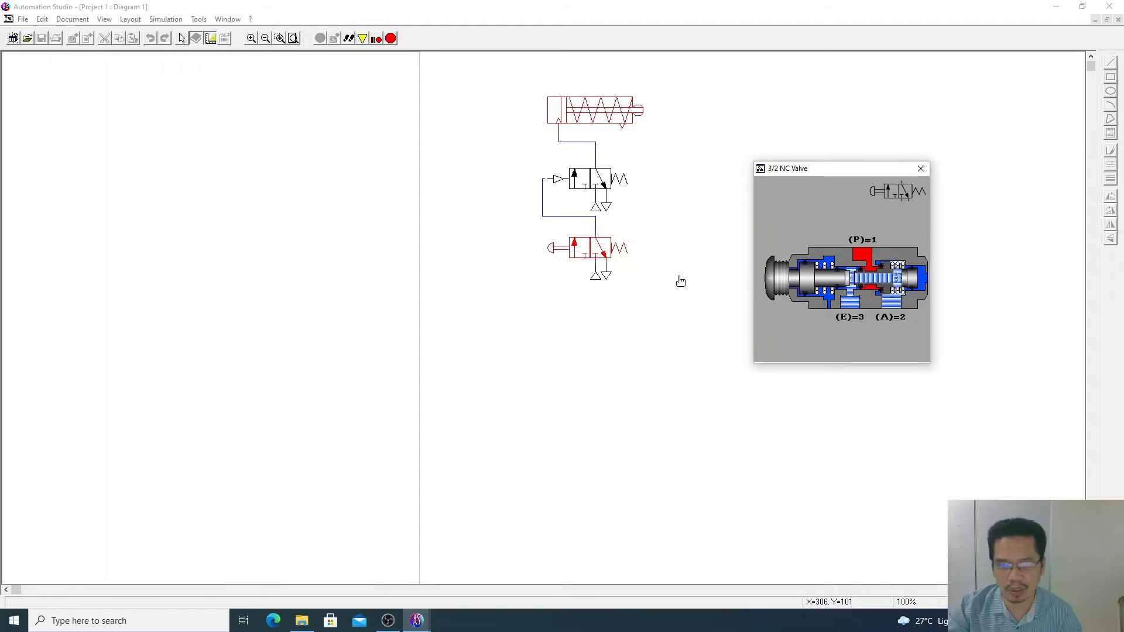
Actuate and release the pushbutton valve to view its internal flow paths in the animation, and close the animation.
click(553, 252)
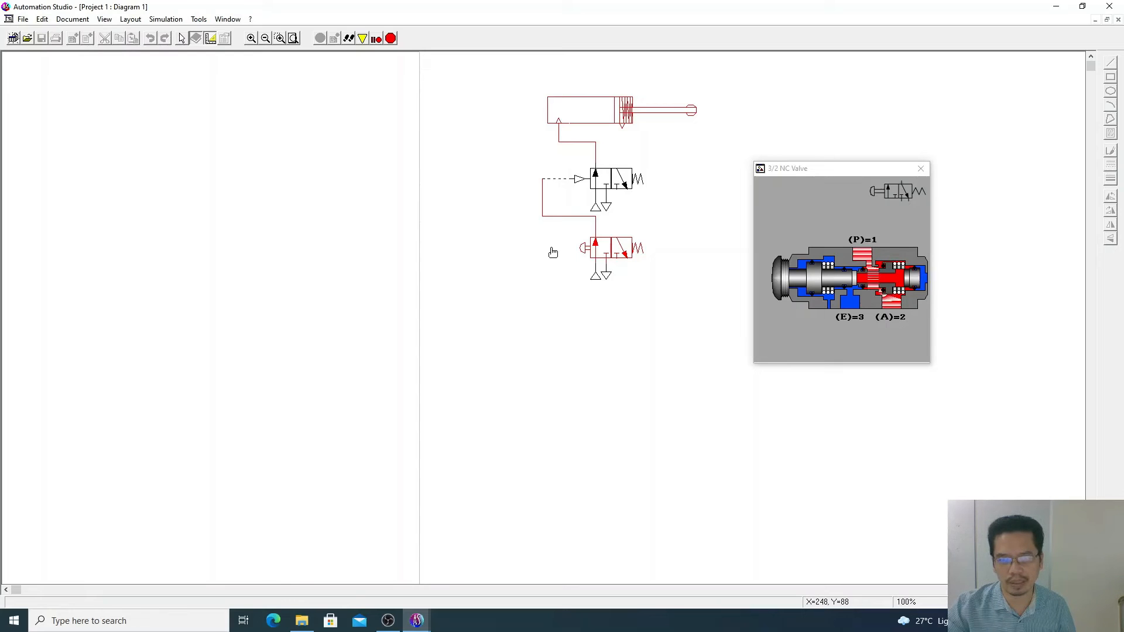
click(553, 253)
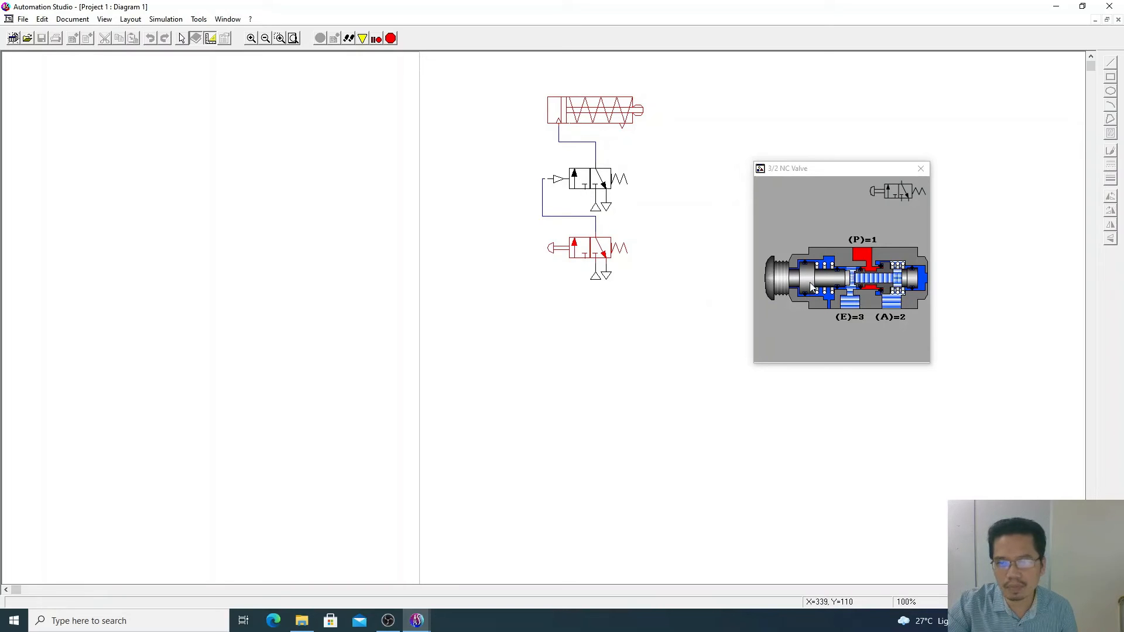
click(919, 171)
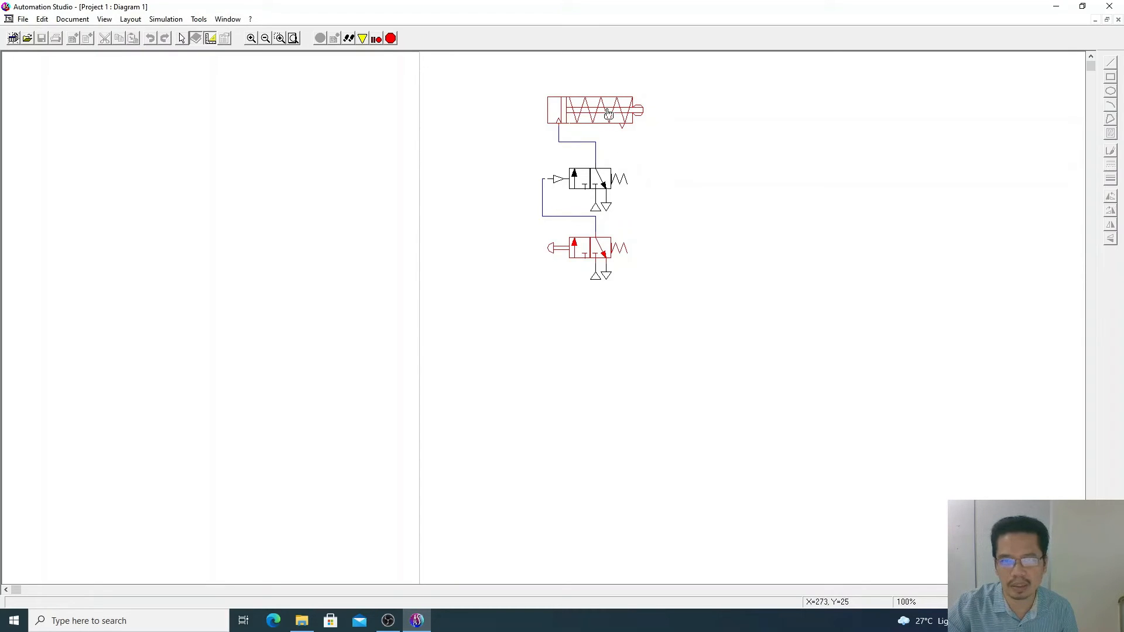
Open the Animation of the spring-return single-acting cylinder and place it beside the circuit.
right_click(590, 111)
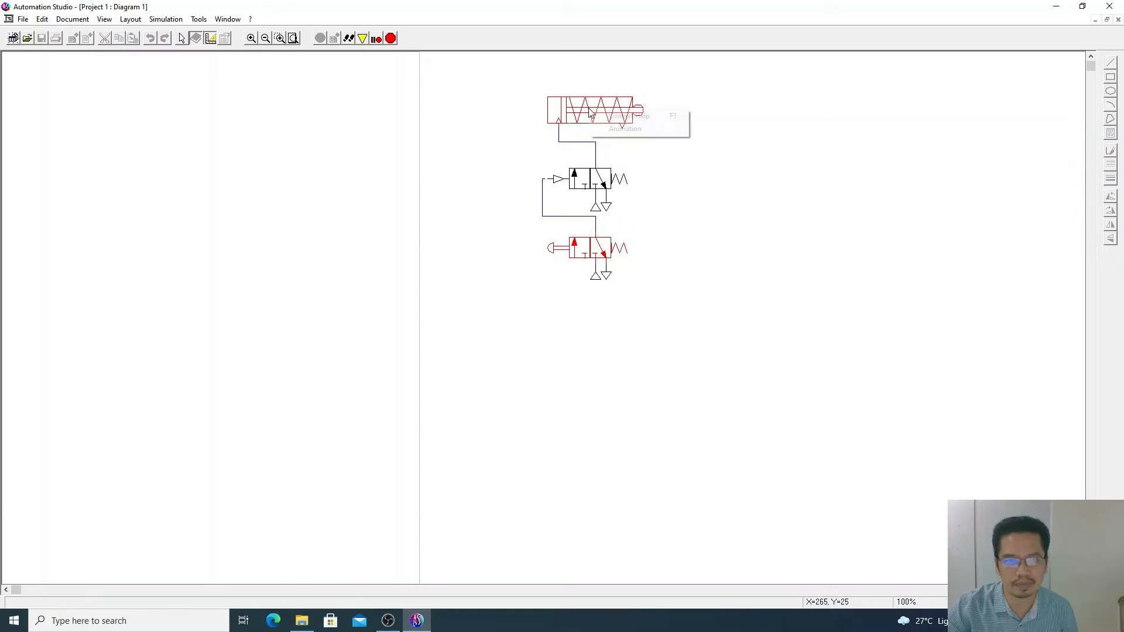
click(605, 130)
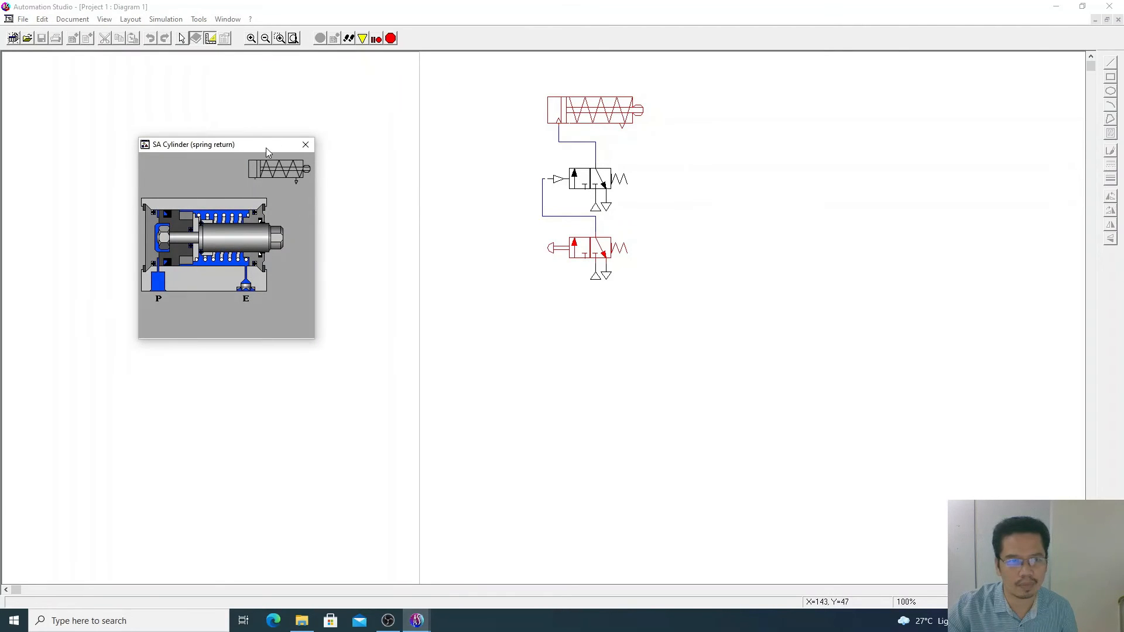
drag(266, 147, 824, 71)
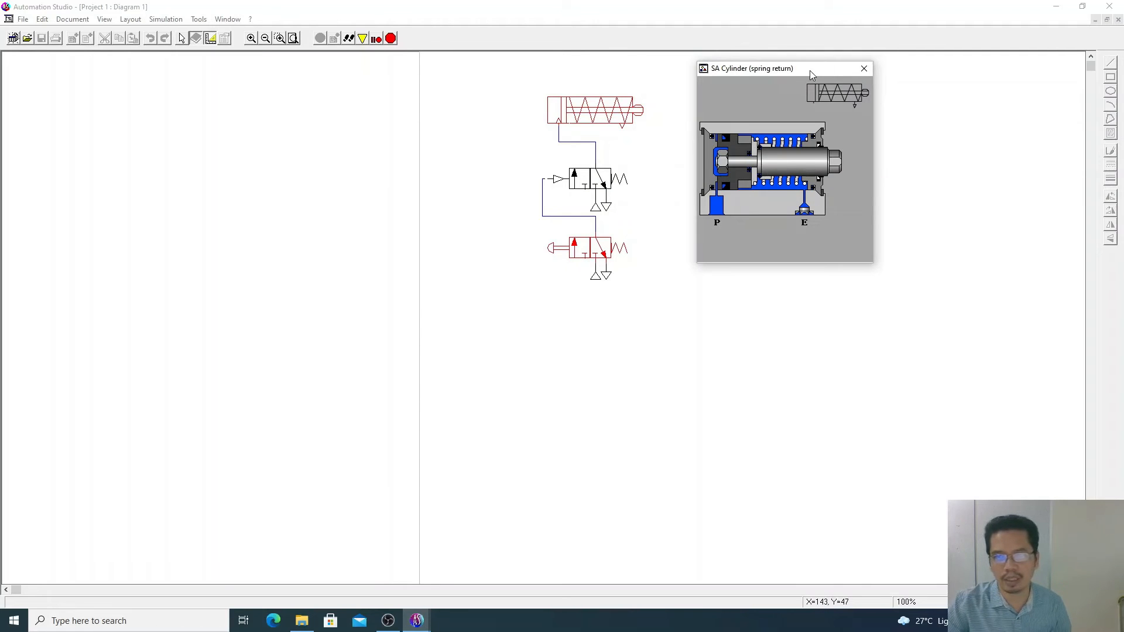
Actuate and release the pushbutton valve repeatedly to view the cylinder's internal piston movement in its animation, and close the animation.
drag(642, 206, 485, 207)
click(556, 206)
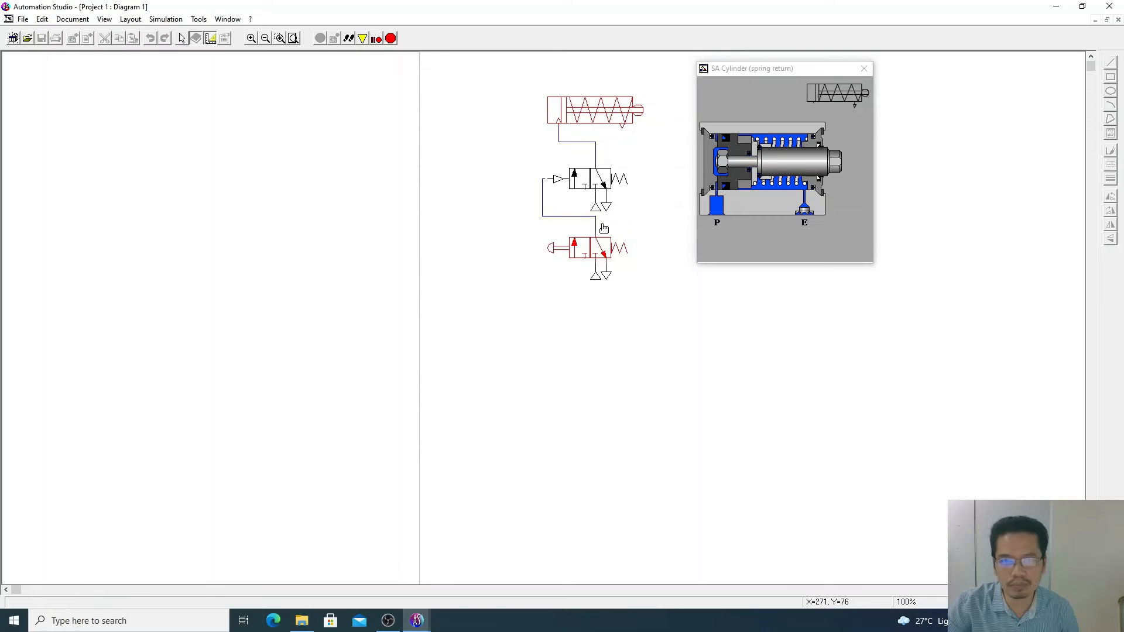
click(554, 253)
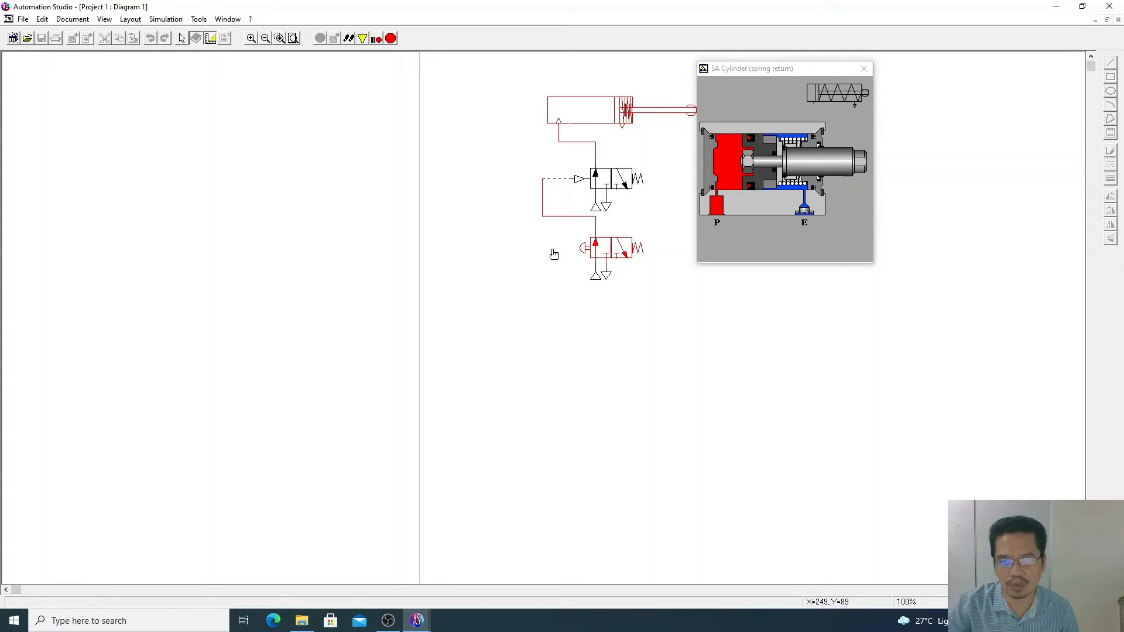
click(554, 254)
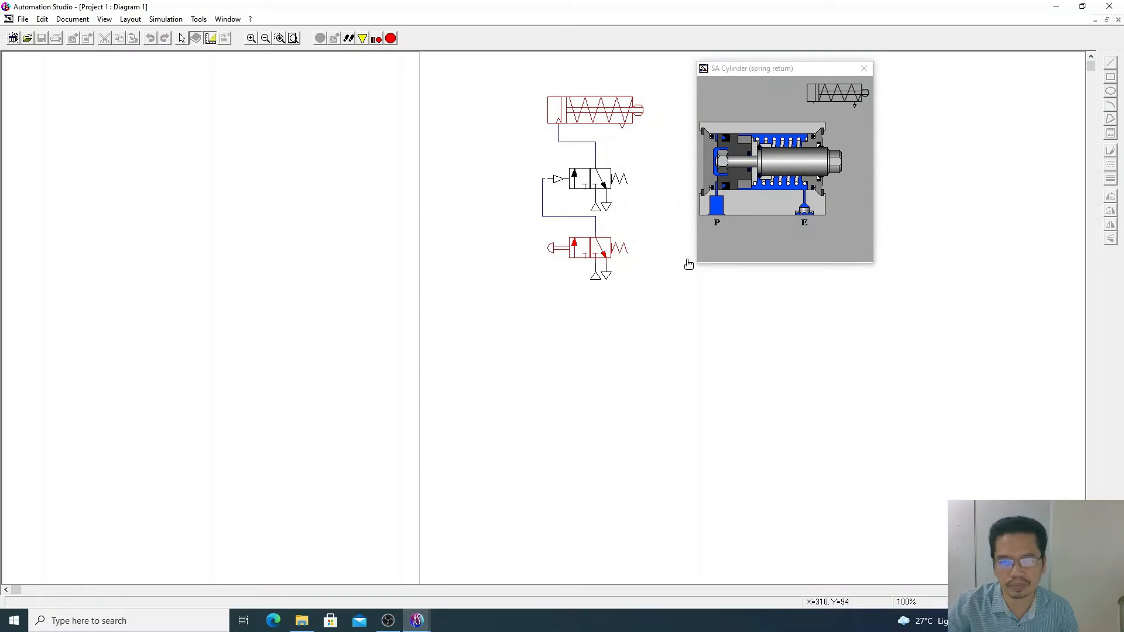
click(555, 250)
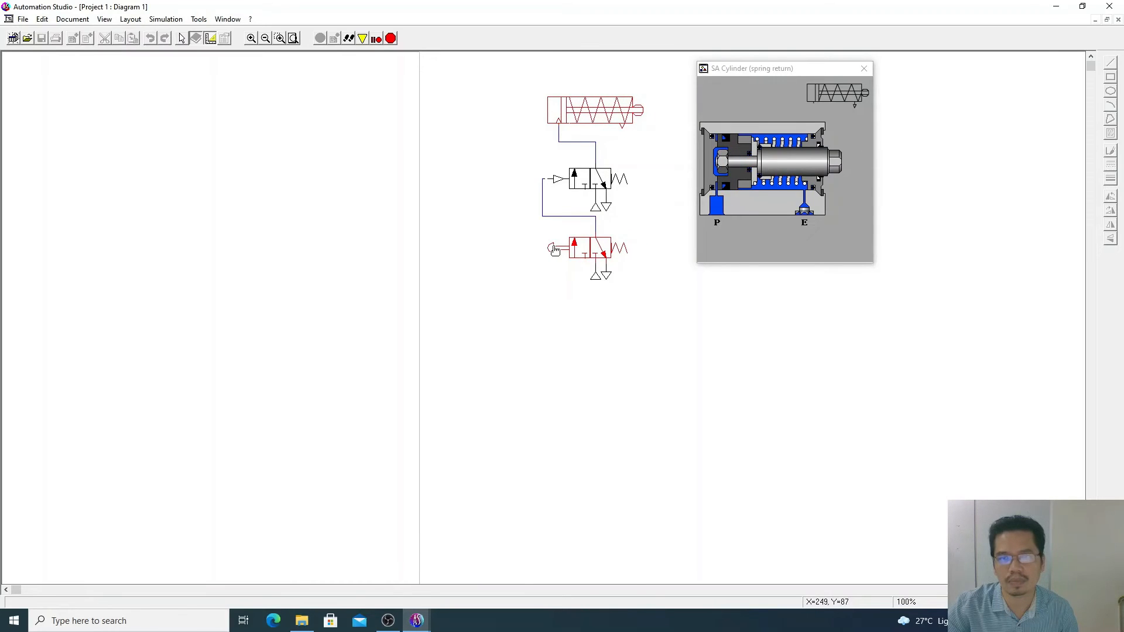
click(555, 250)
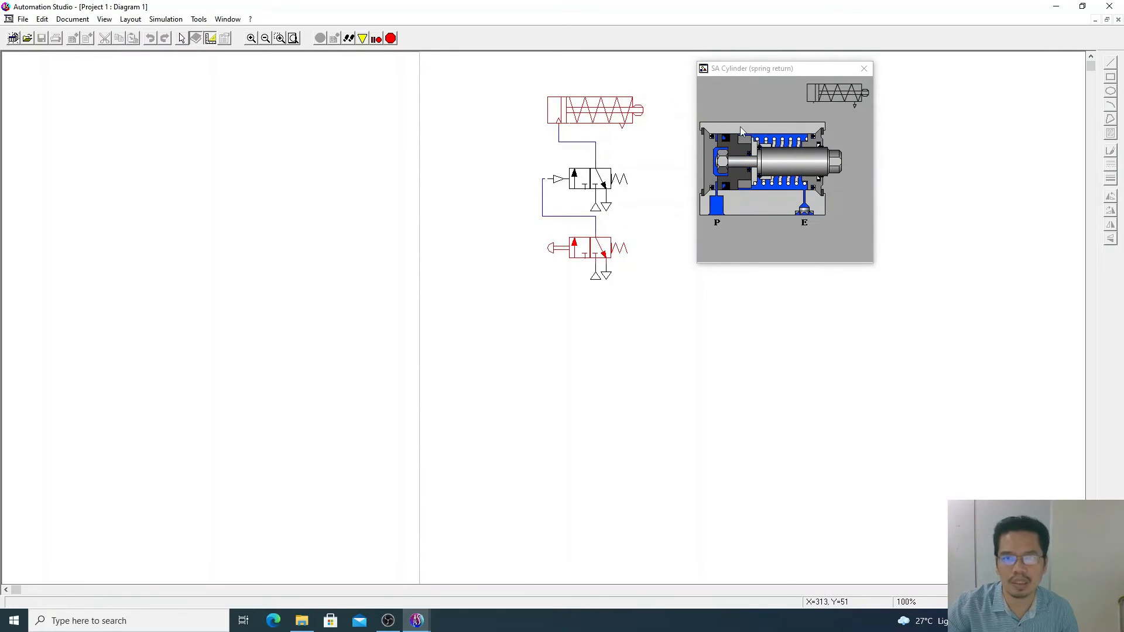
click(864, 69)
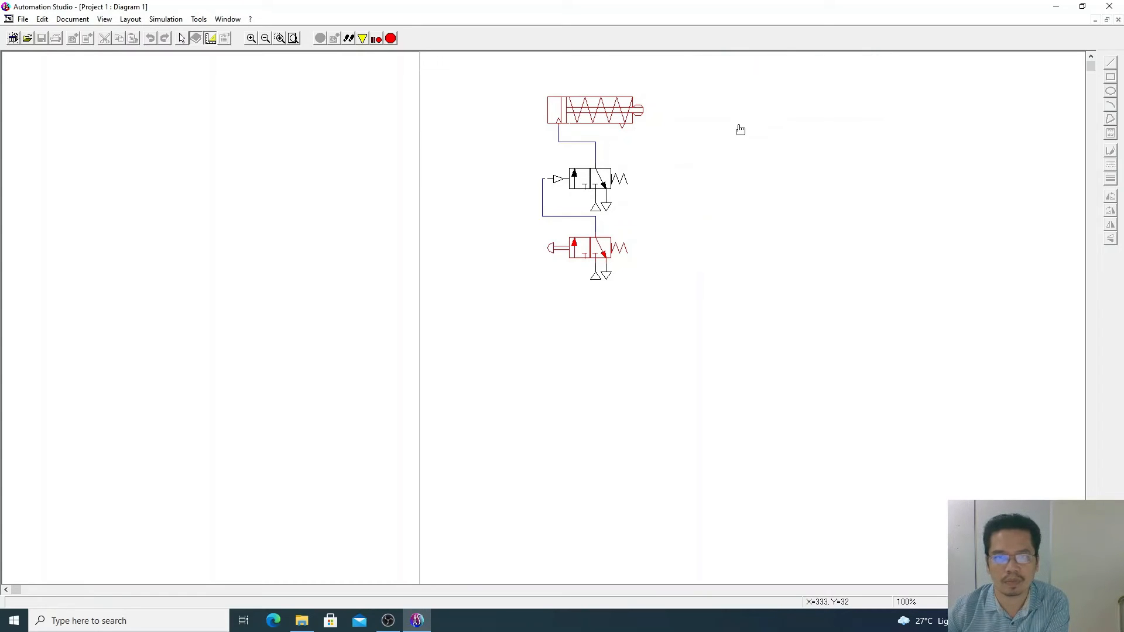
Stop the simulation, close Automation Studio, and start FluidSIM Pneumatics, dismissing its student version notice.
click(390, 38)
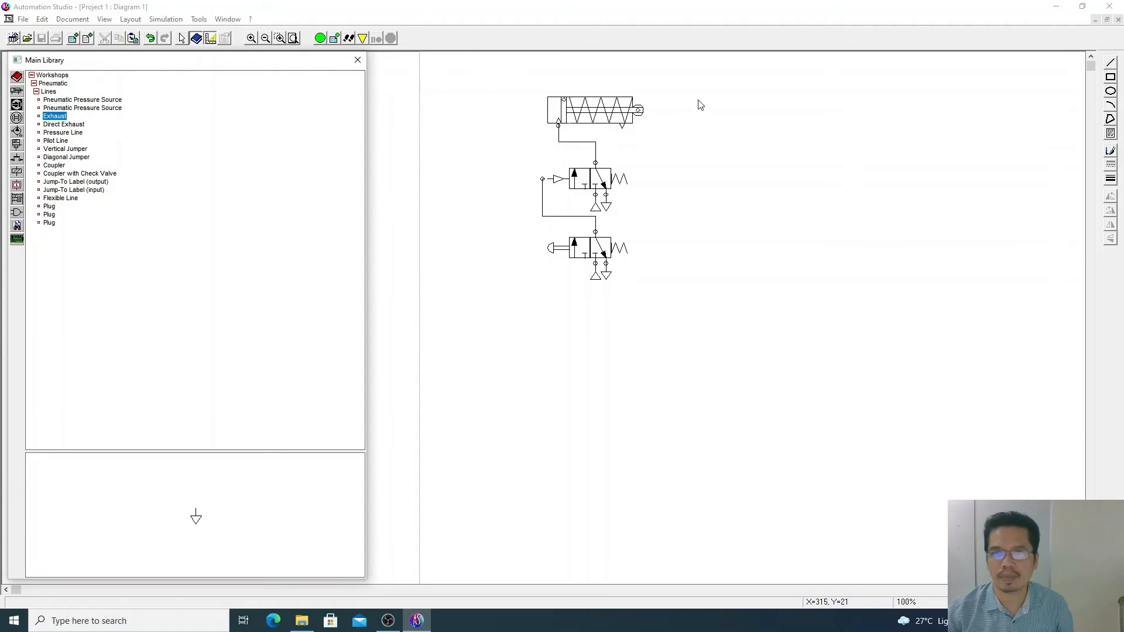
click(1110, 7)
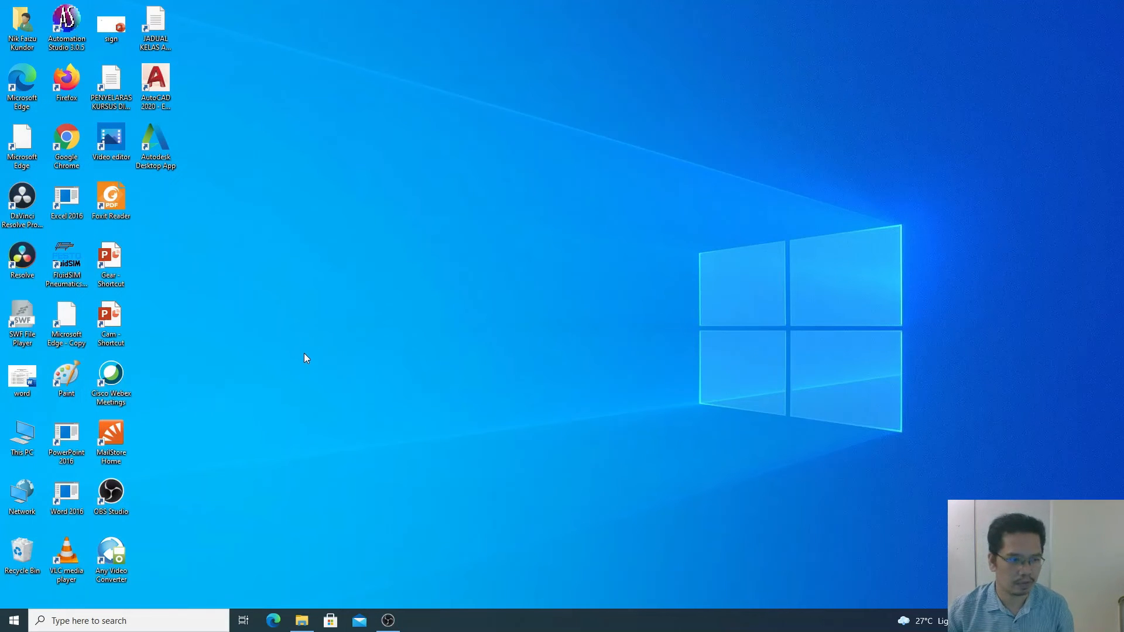
double_click(74, 269)
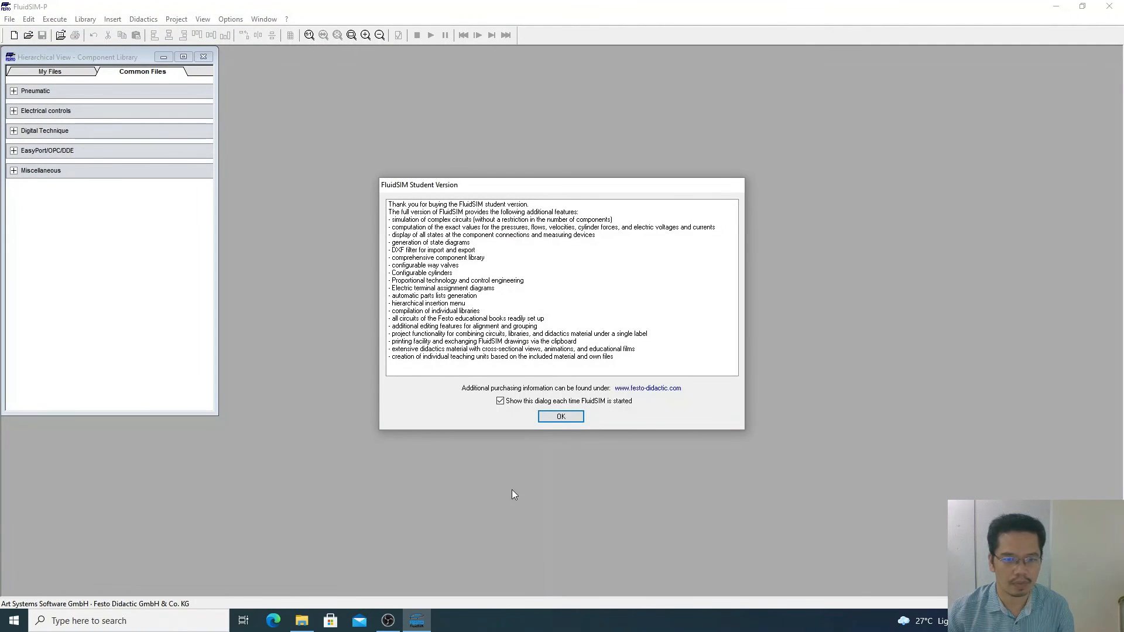
click(541, 417)
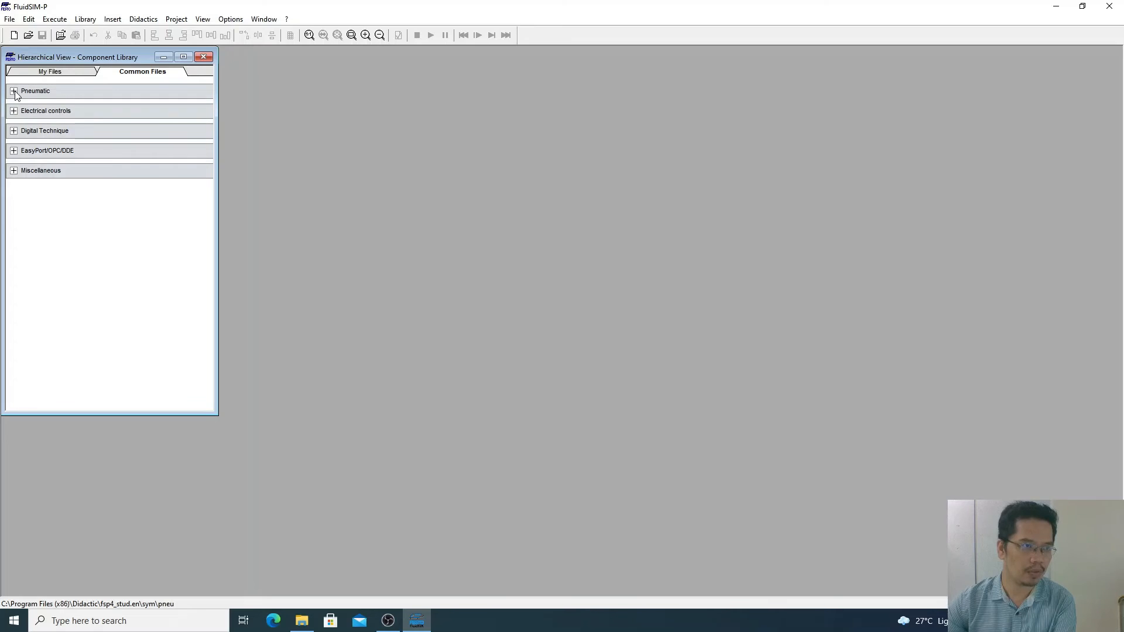
Create a new circuit and place a single acting cylinder from the Pneumatic Actuators in its upper area.
click(14, 92)
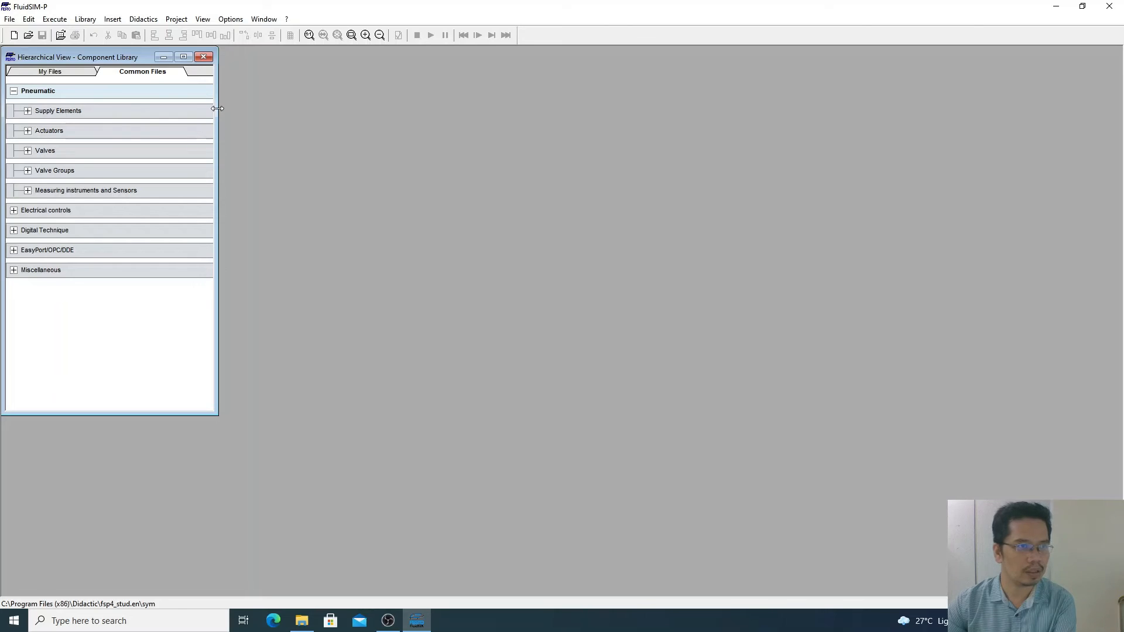
click(14, 36)
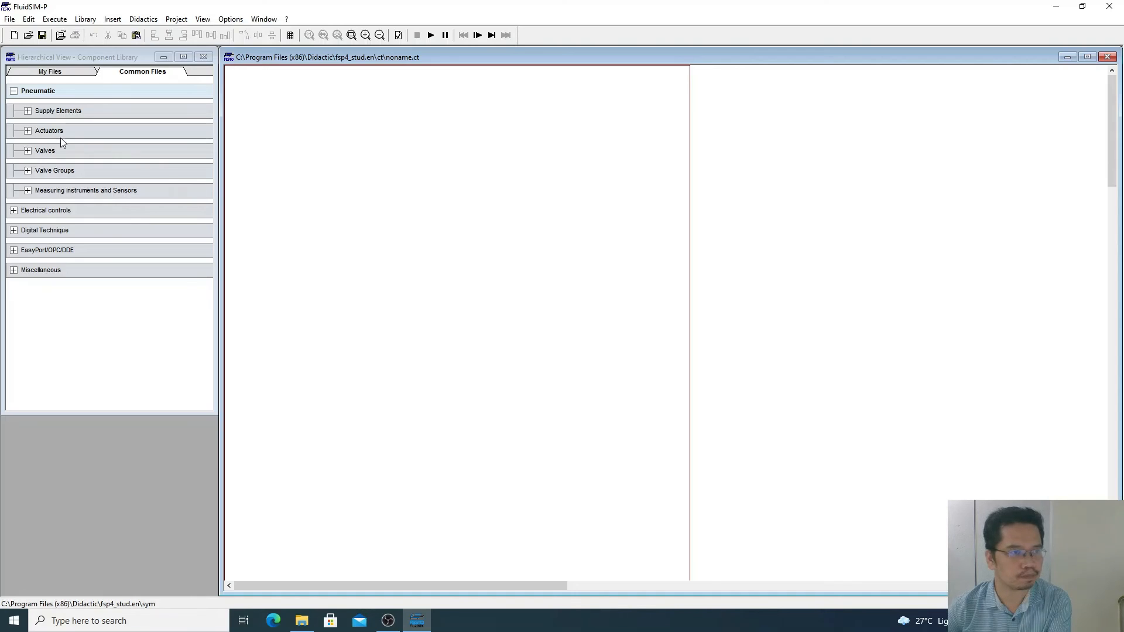
click(28, 131)
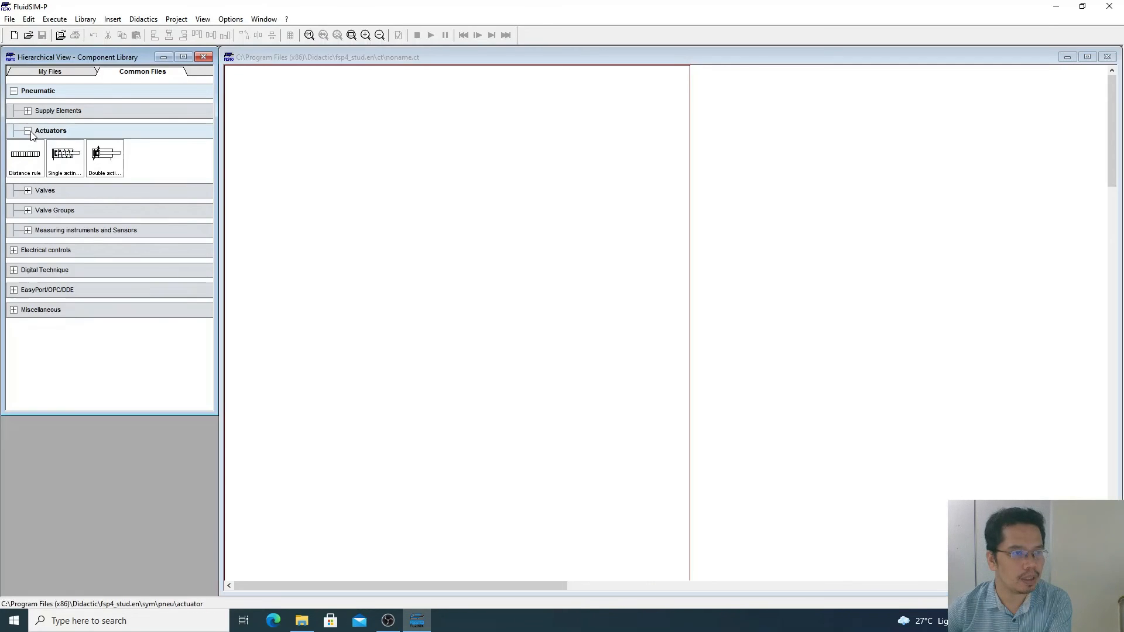
click(67, 156)
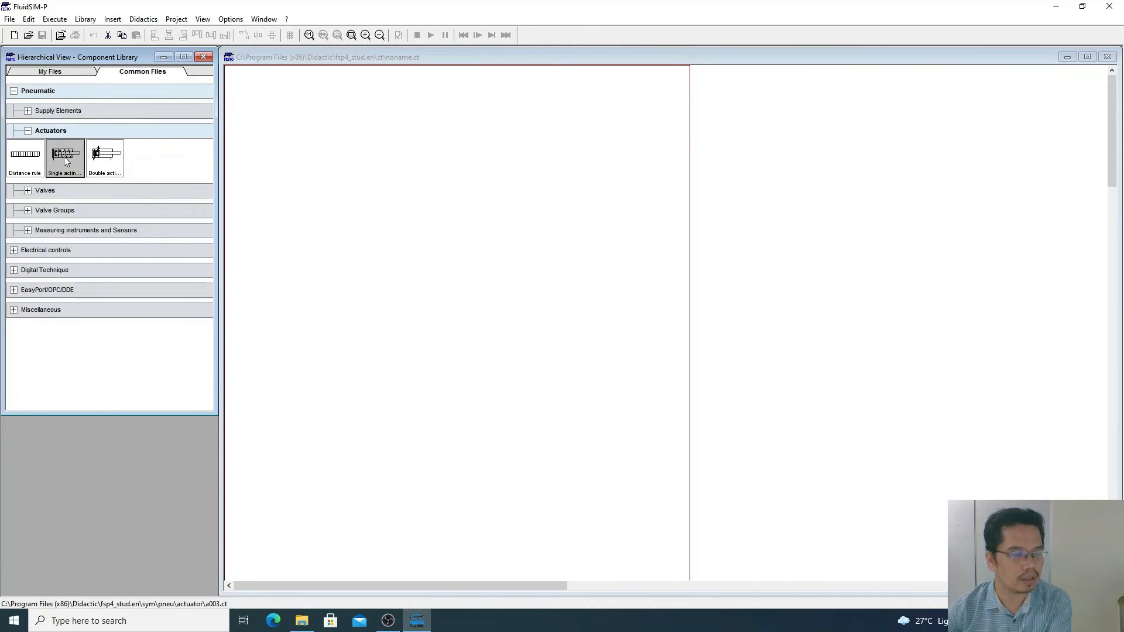
drag(64, 161, 483, 115)
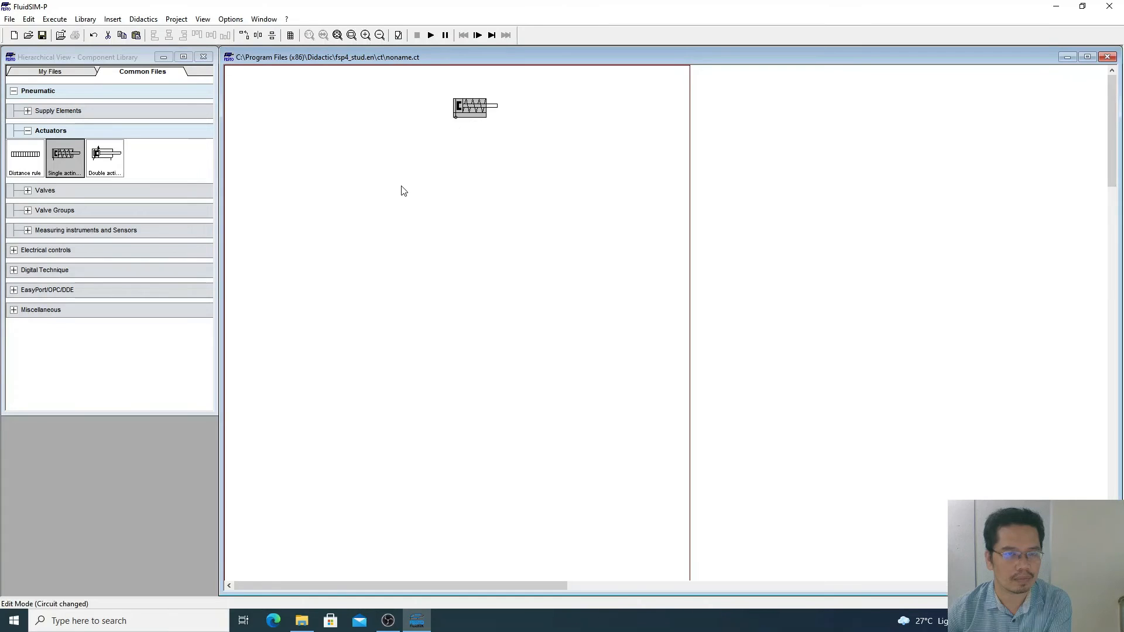
click(375, 196)
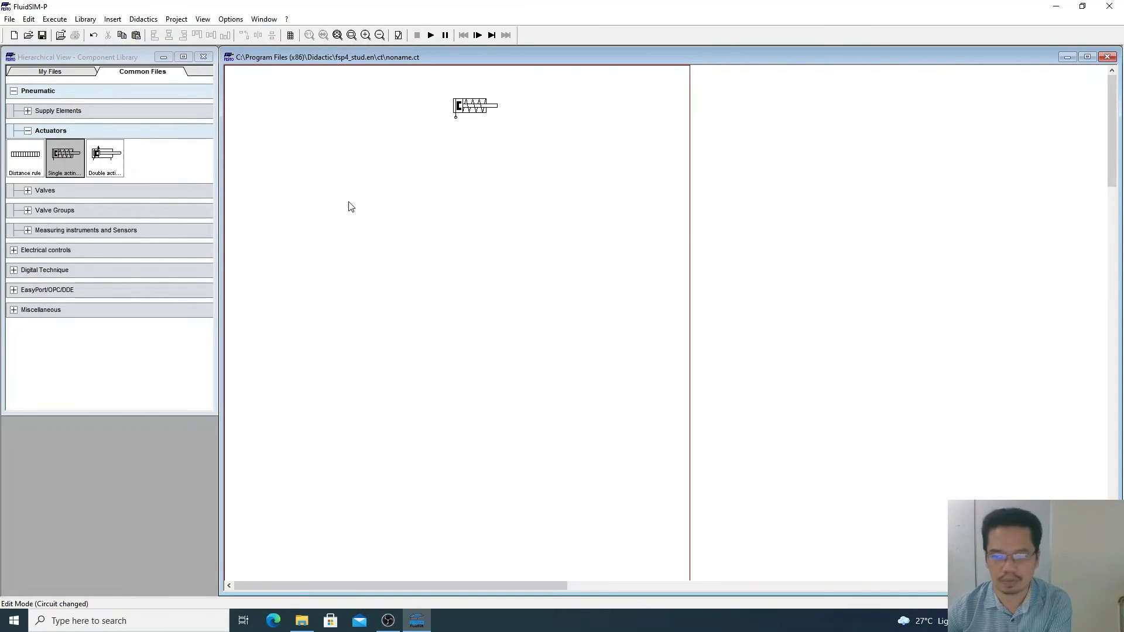
Shift the single acting cylinder horizontally to the left along the upper part of the enlarged drawing.
click(365, 35)
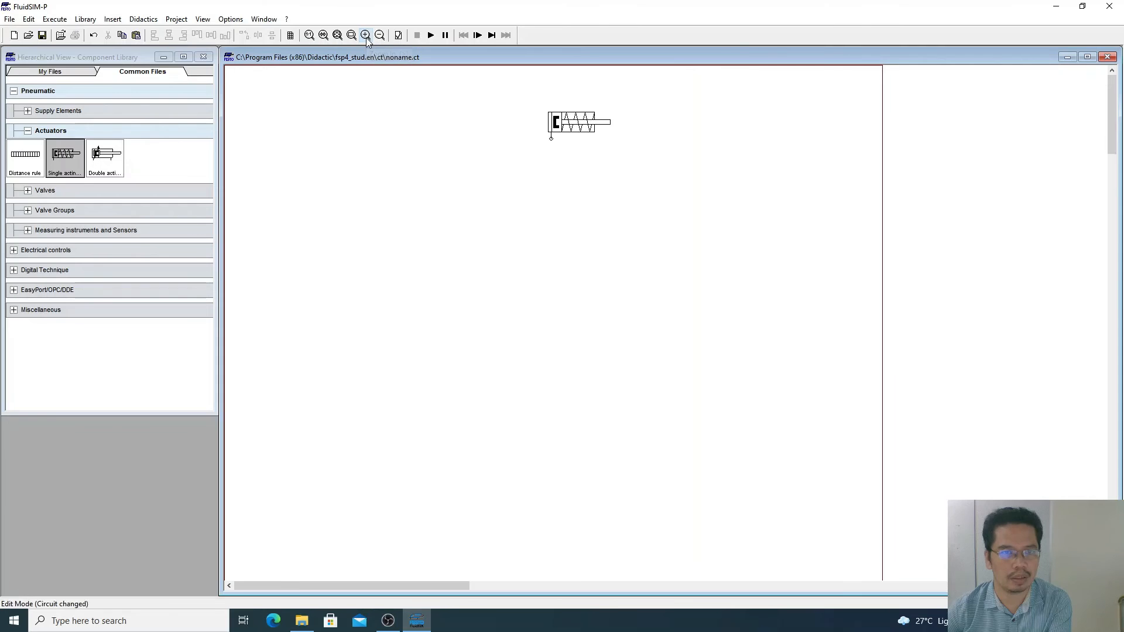
click(366, 35)
click(701, 146)
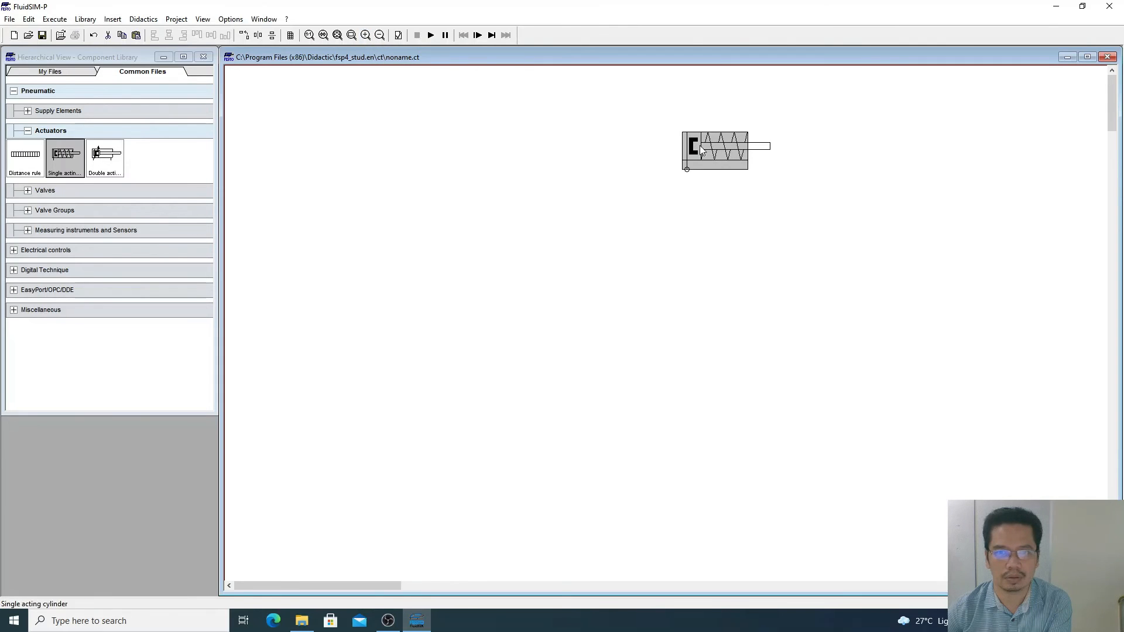
drag(701, 146, 502, 151)
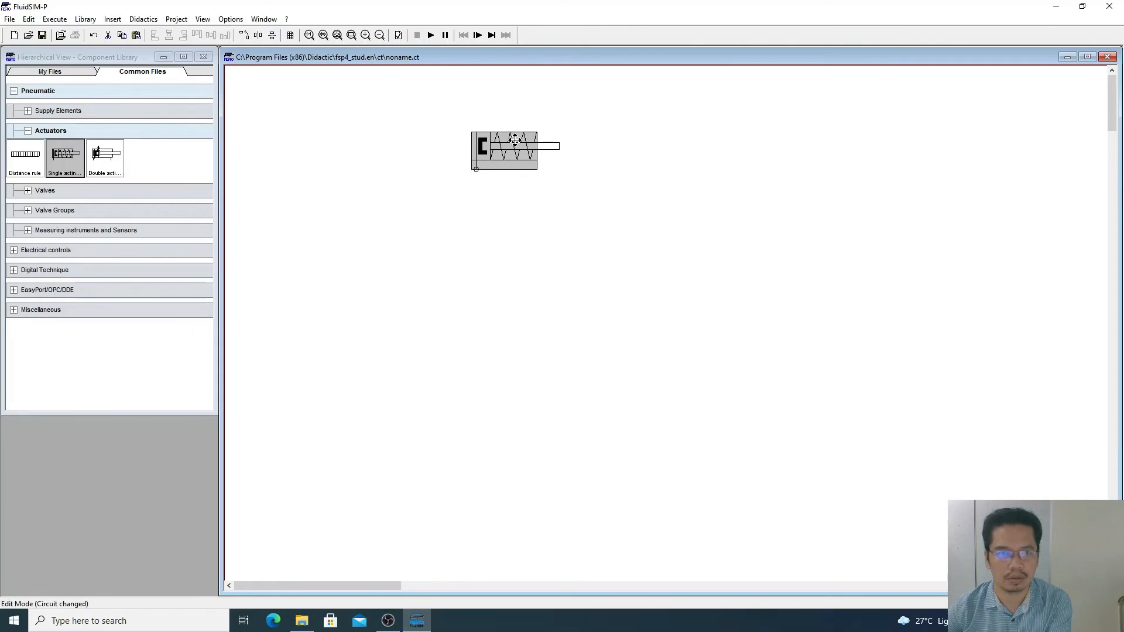
click(553, 180)
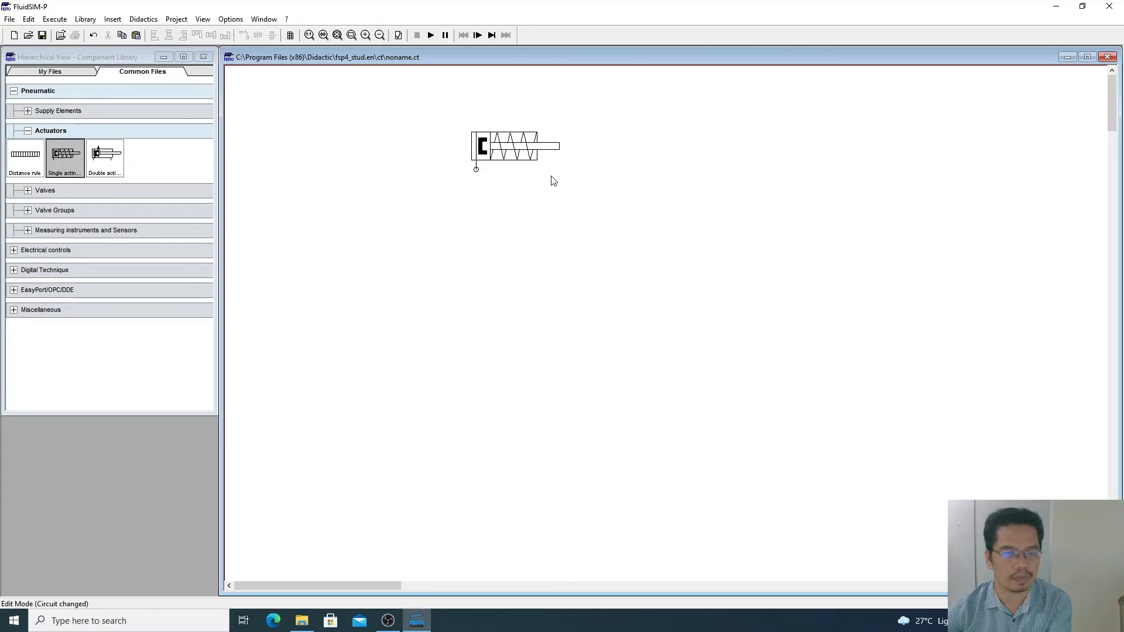
Place a pneumatically operated 3/2-way valve from the frequently used way valves below the cylinder.
click(28, 191)
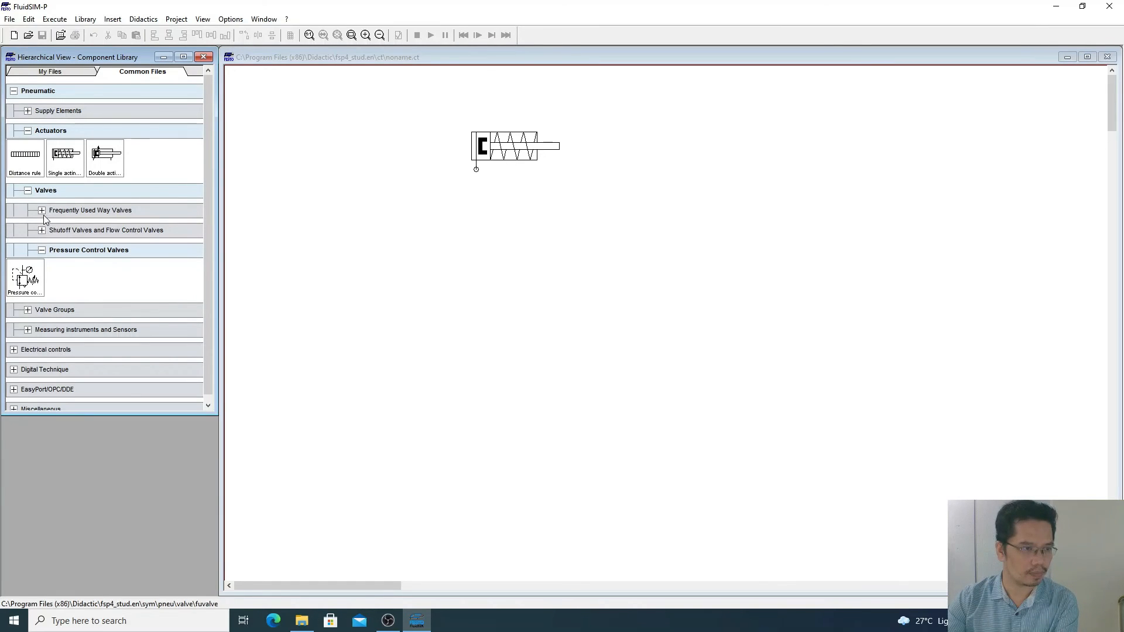
click(43, 215)
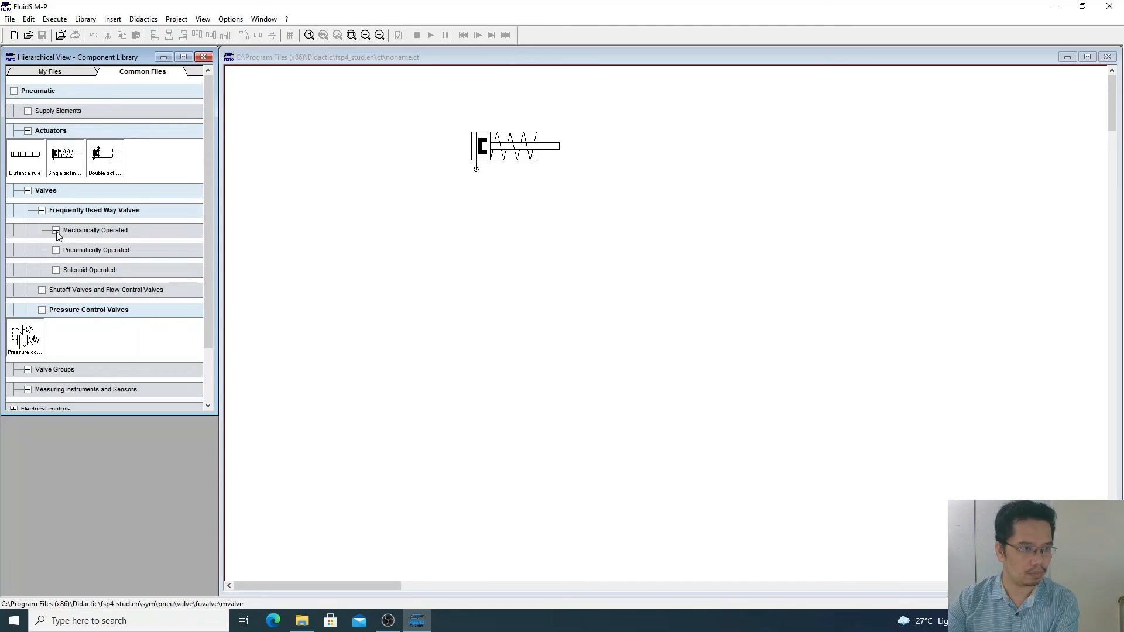
click(57, 231)
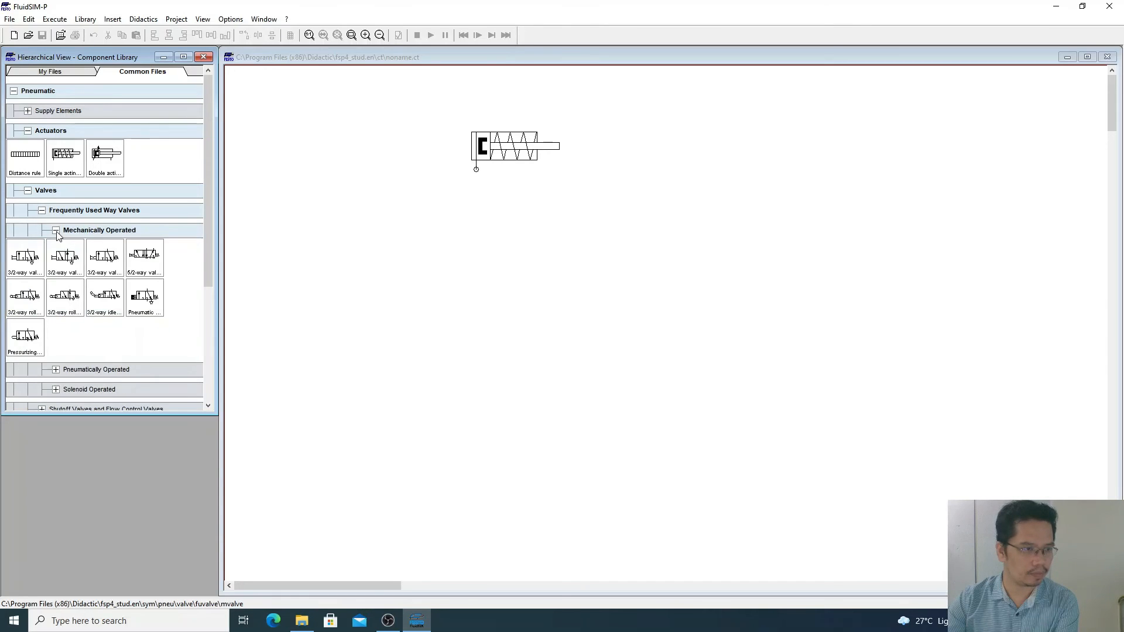
click(32, 266)
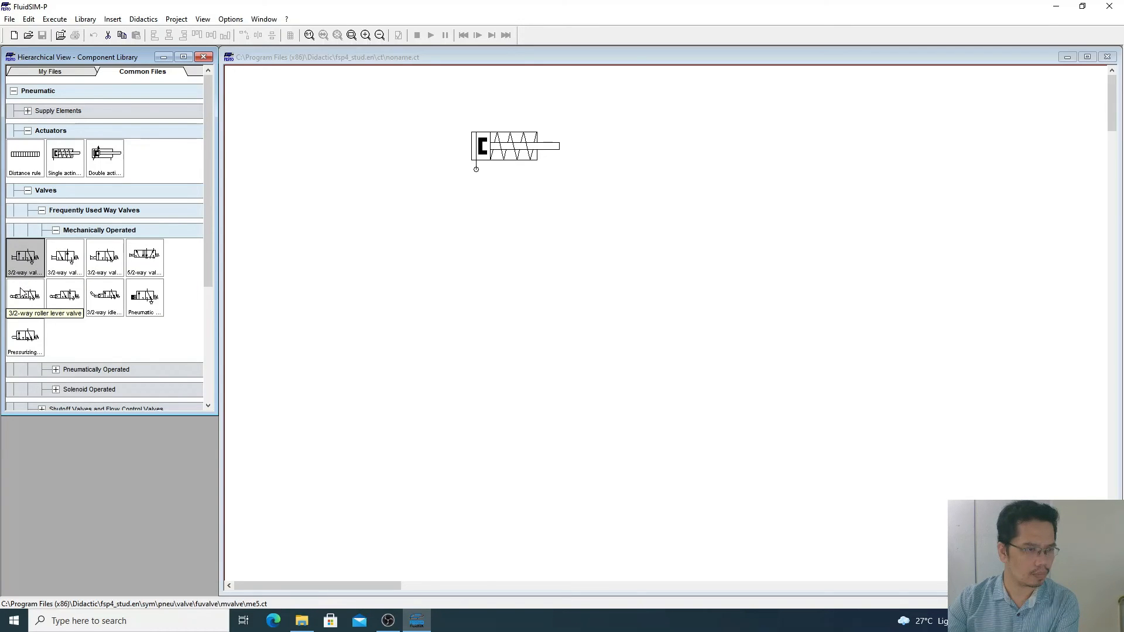
drag(205, 262, 207, 311)
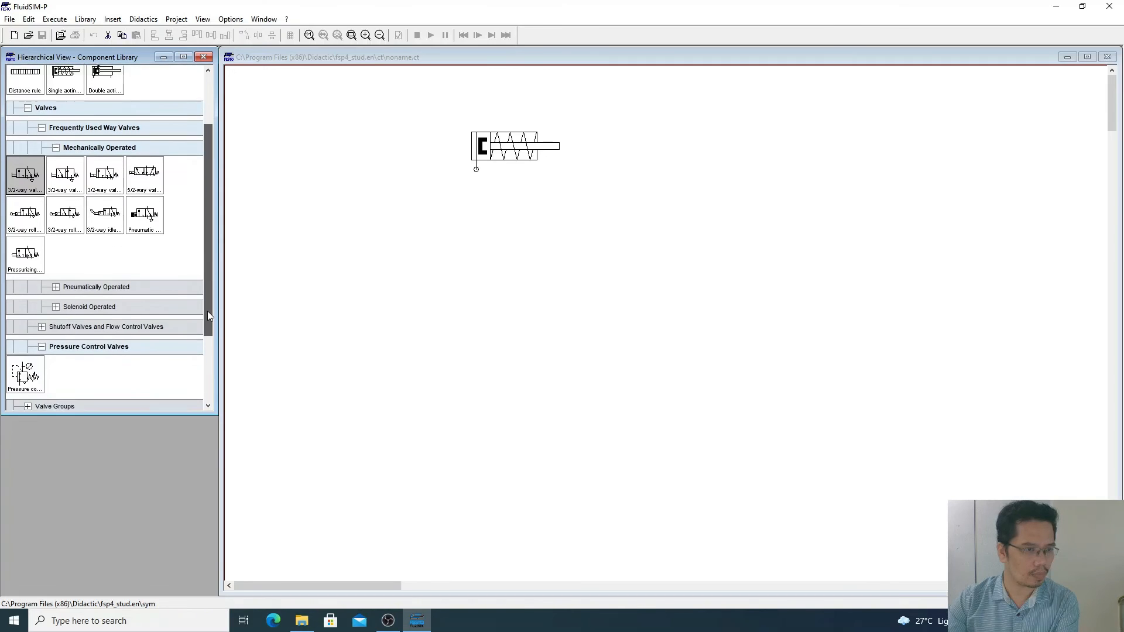
click(55, 283)
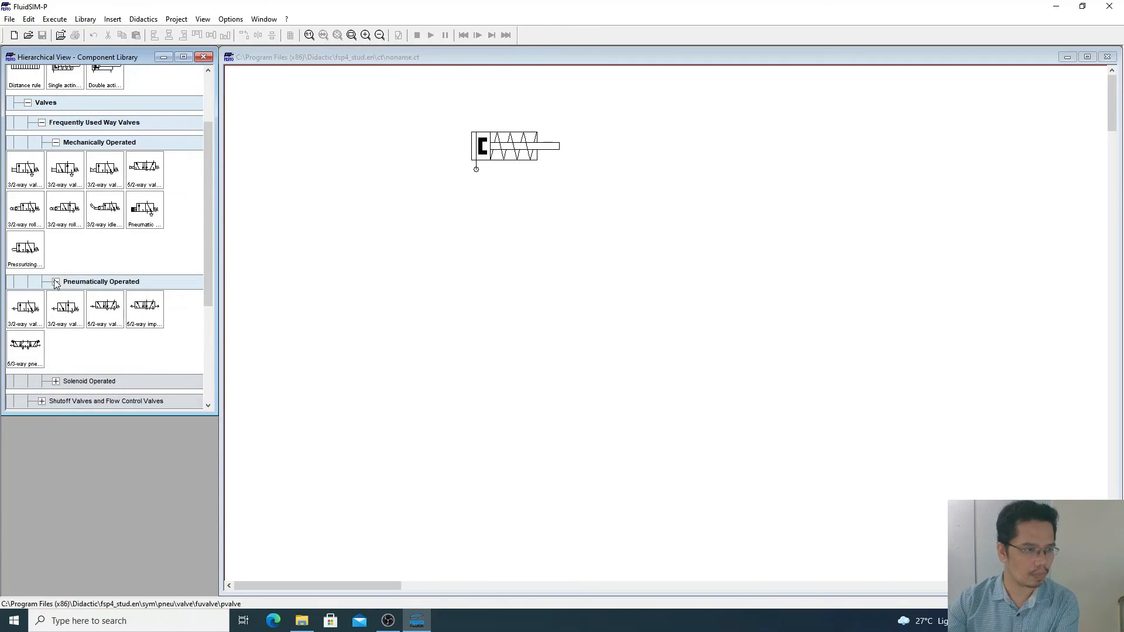
click(29, 311)
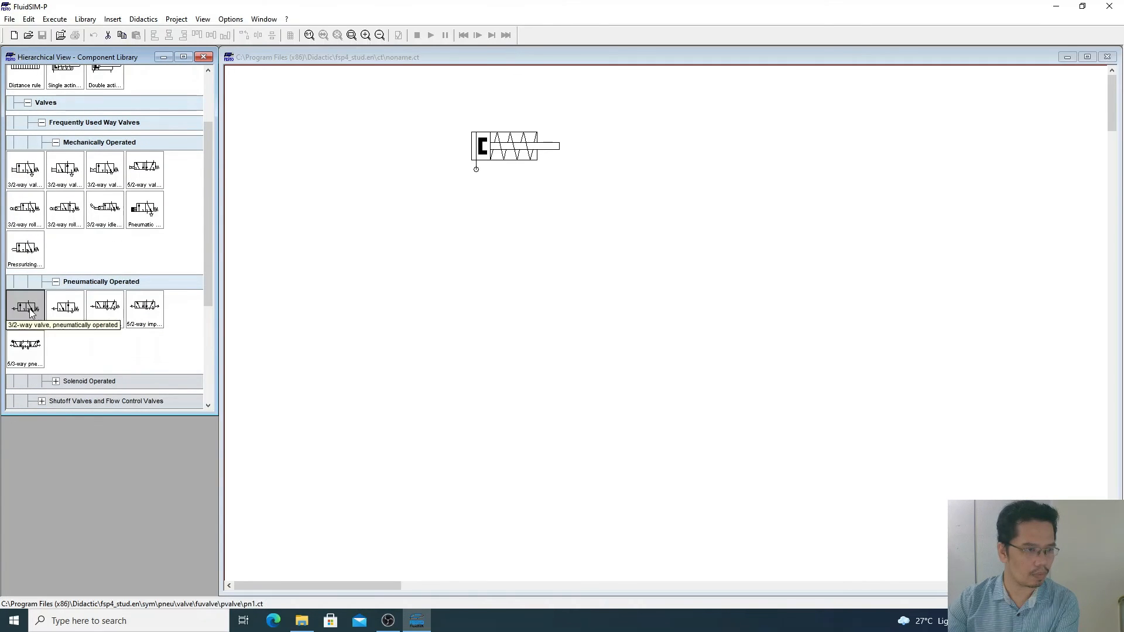
drag(25, 311, 507, 228)
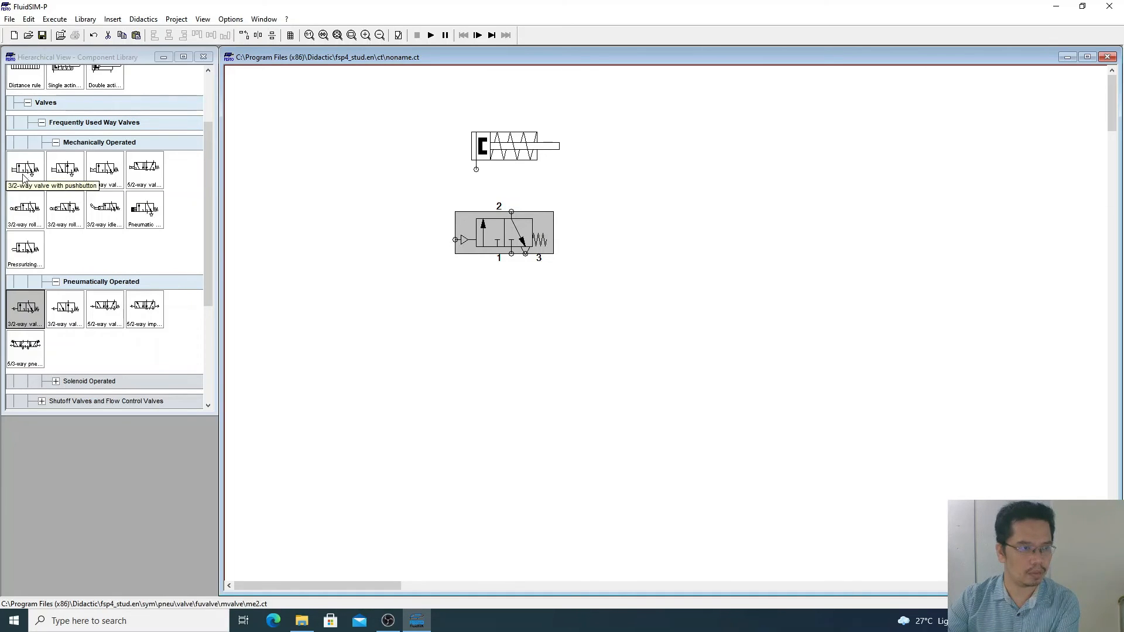
Place a mechanically operated 3/2-way valve with pushbutton directly below the pneumatically operated valve.
drag(28, 175, 524, 319)
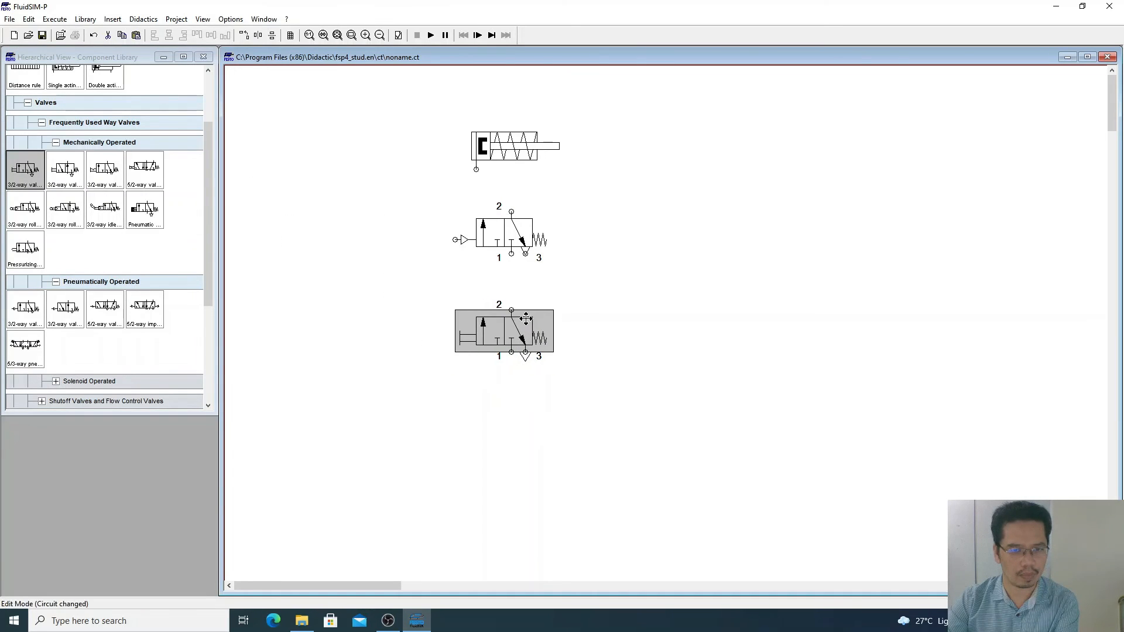
click(602, 320)
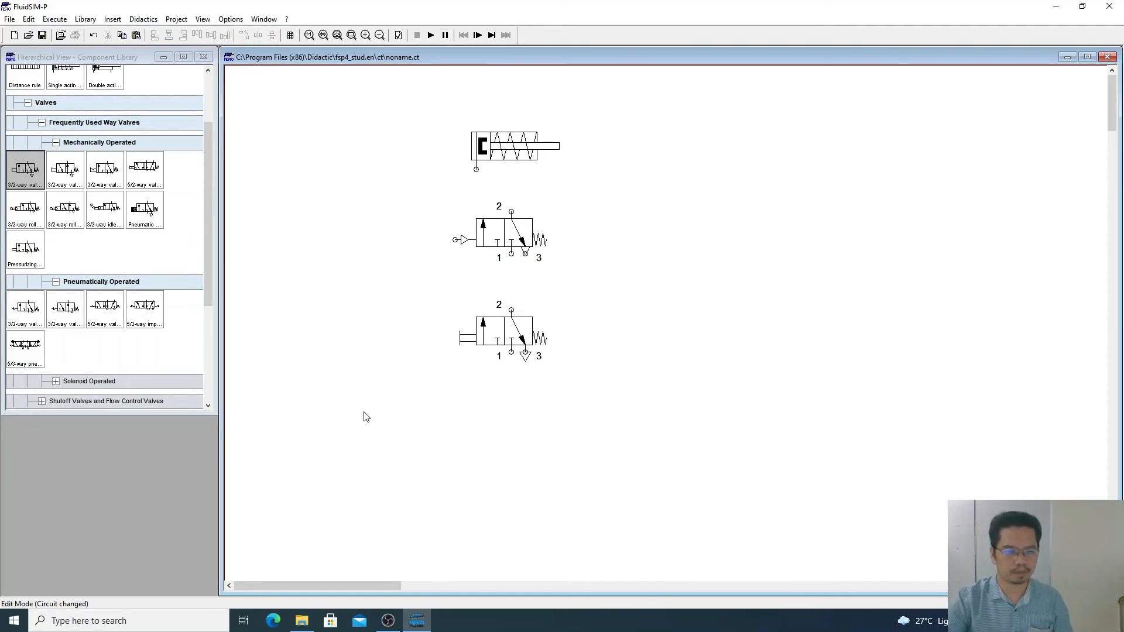
click(210, 165)
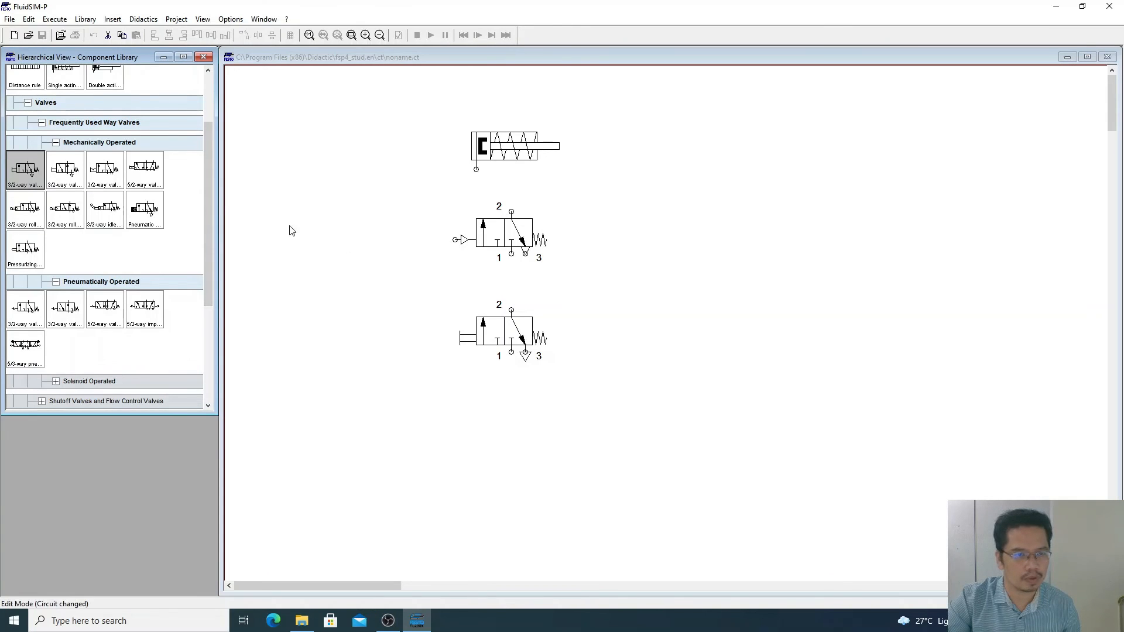
Connect the cylinder port to port 2 of the pneumatically operated valve, and that valve's pilot port to port 2 of the pushbutton valve.
click(476, 170)
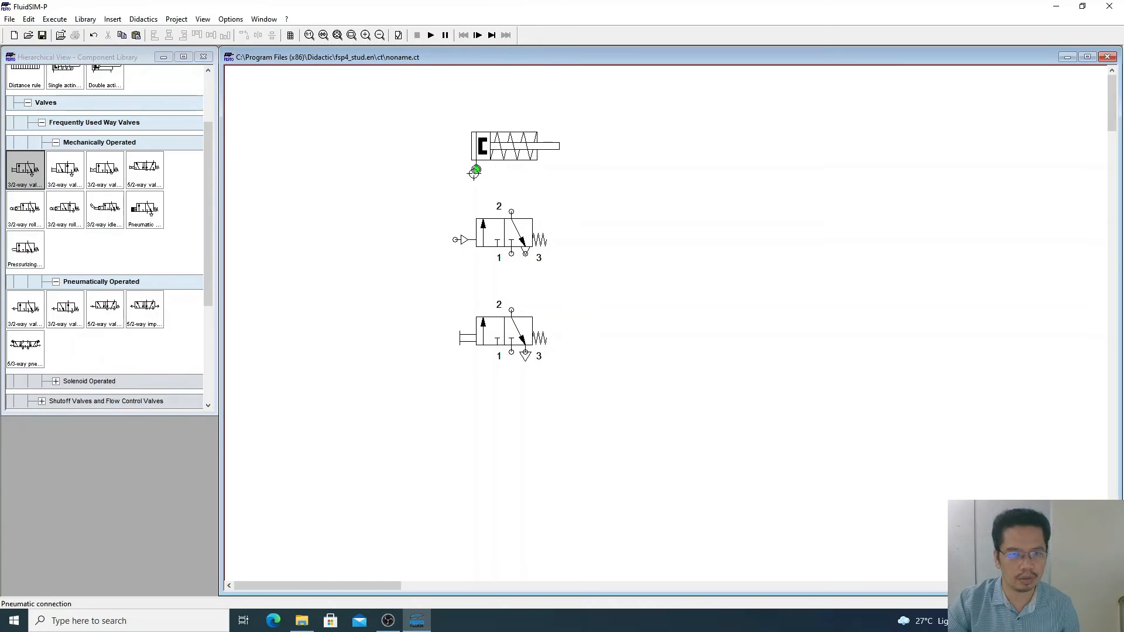
click(512, 213)
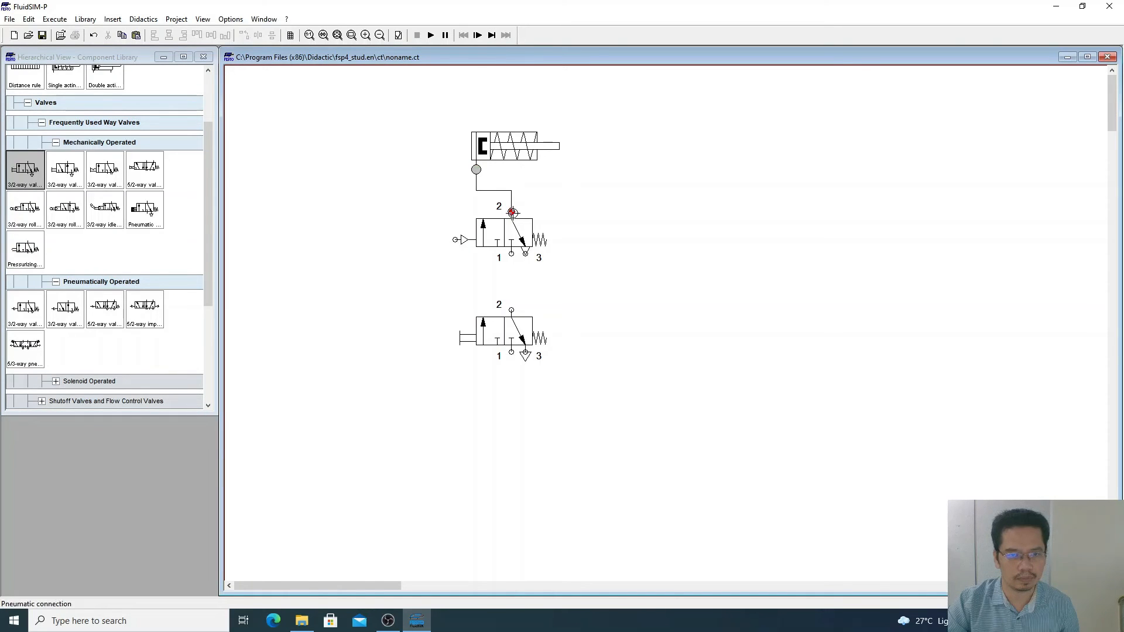
click(453, 241)
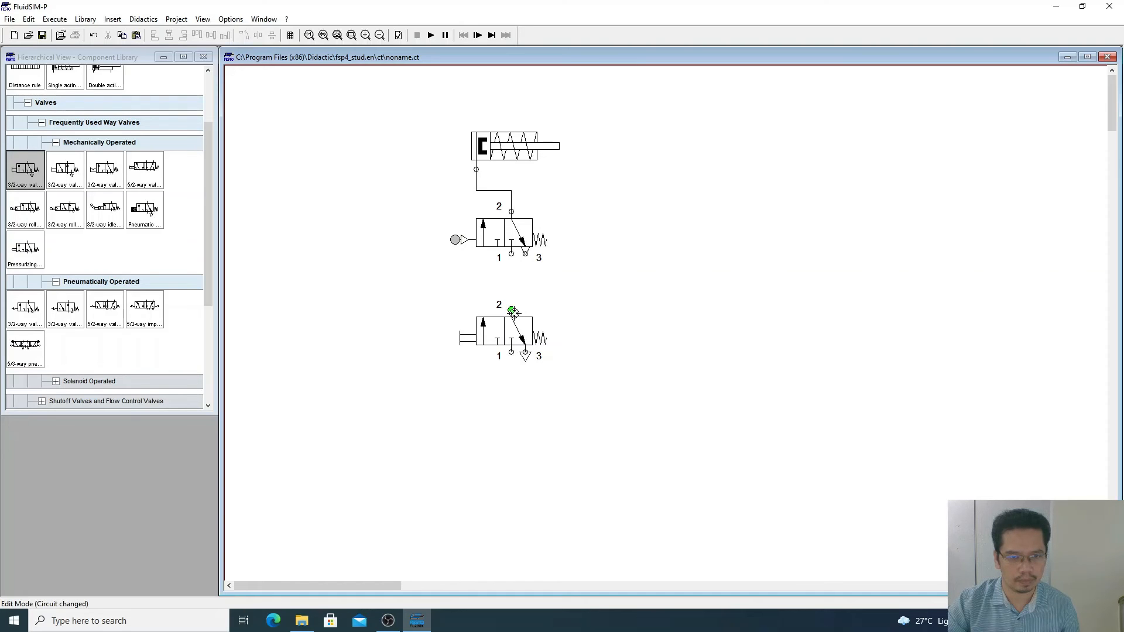
click(510, 311)
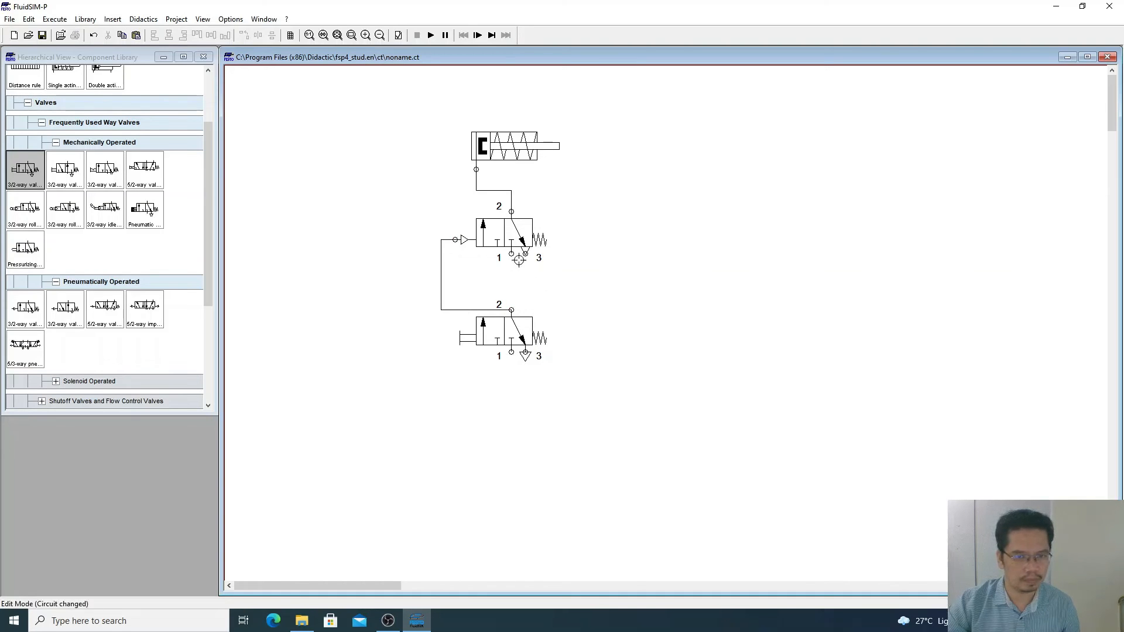
double_click(512, 254)
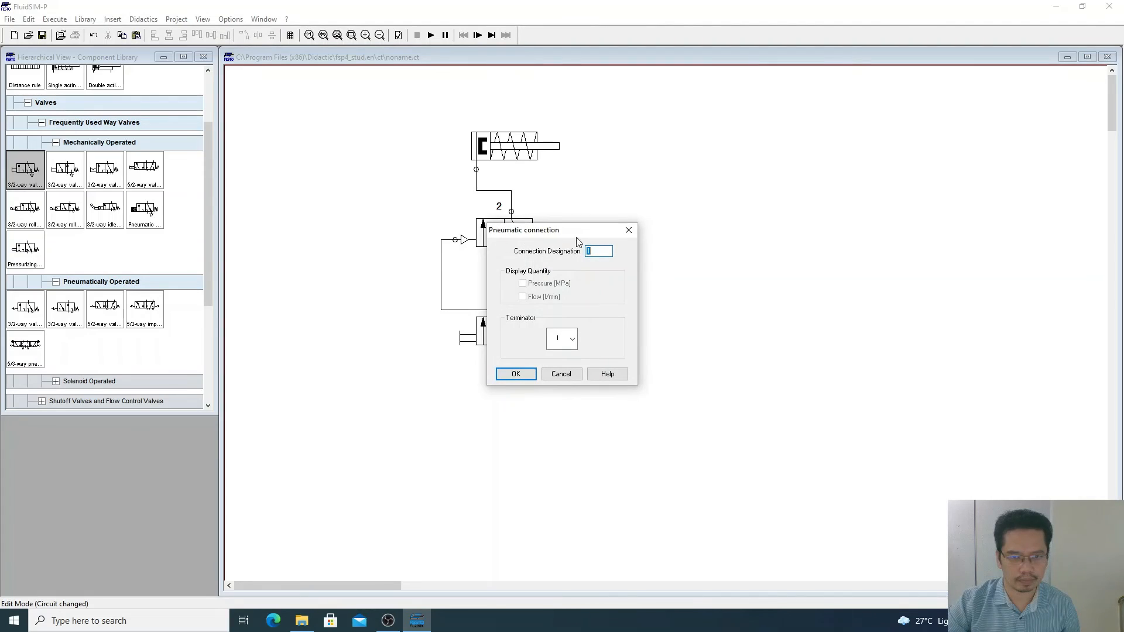
click(628, 231)
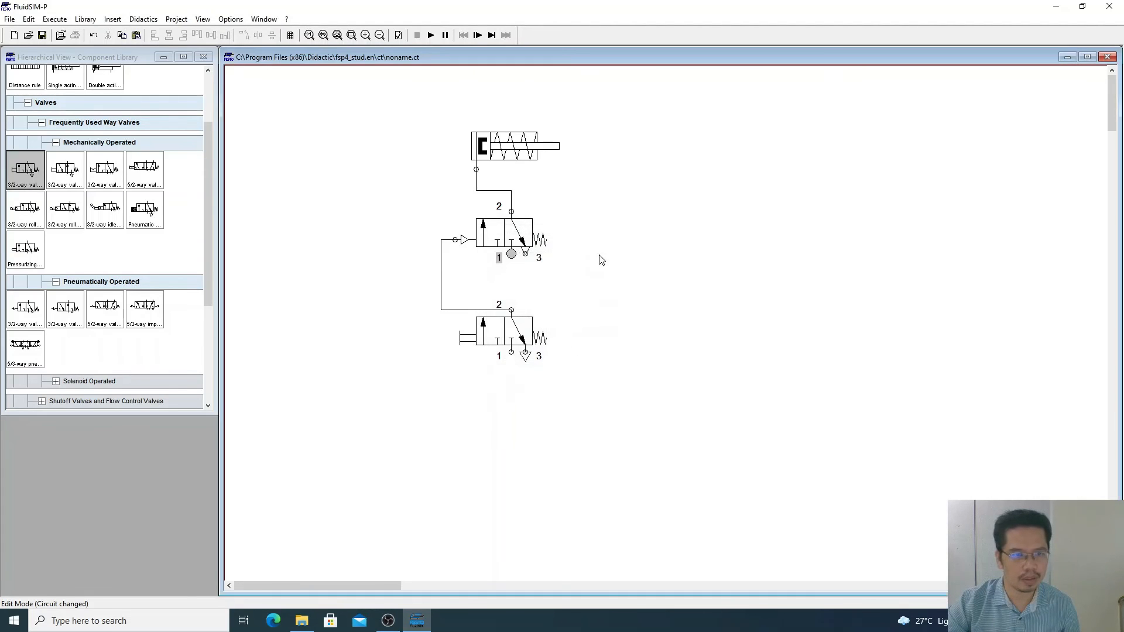
double_click(511, 254)
click(573, 337)
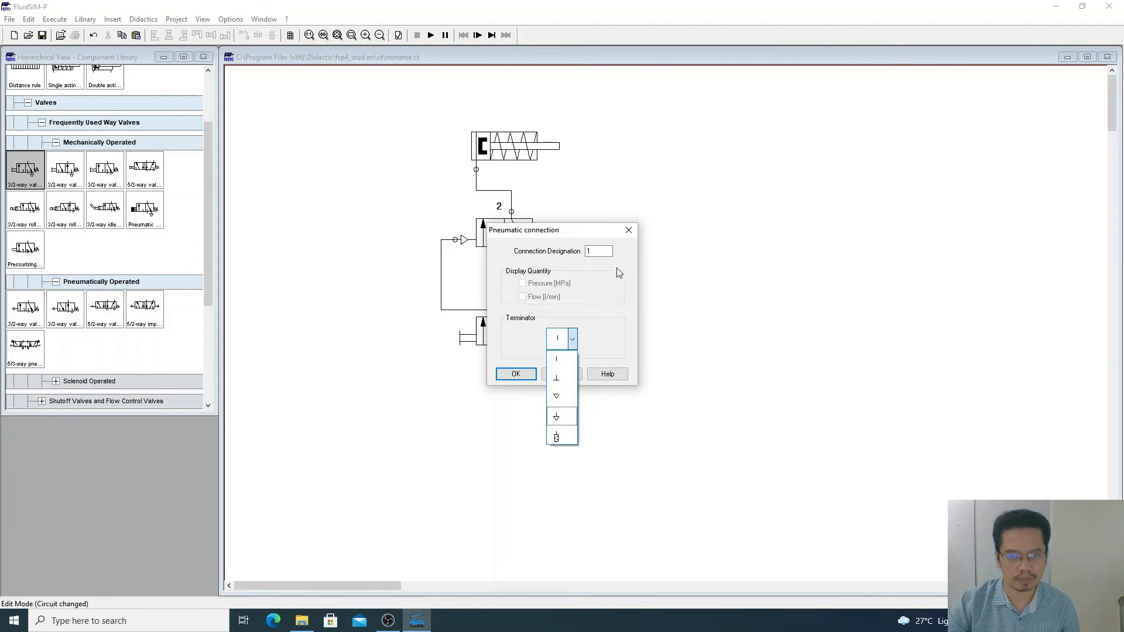
click(626, 235)
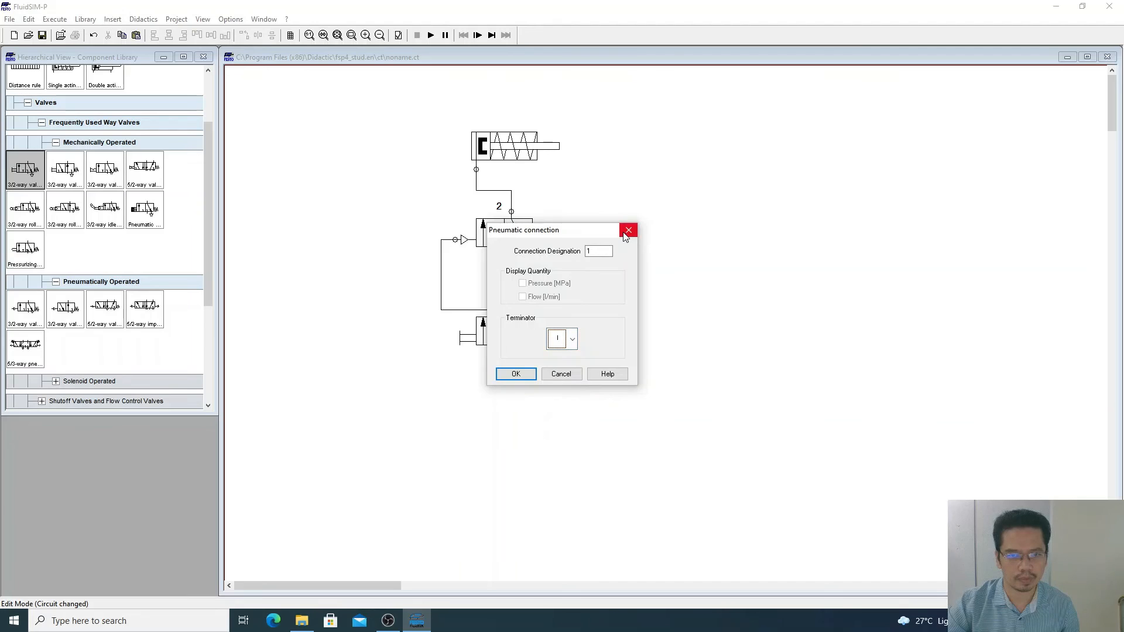
click(553, 377)
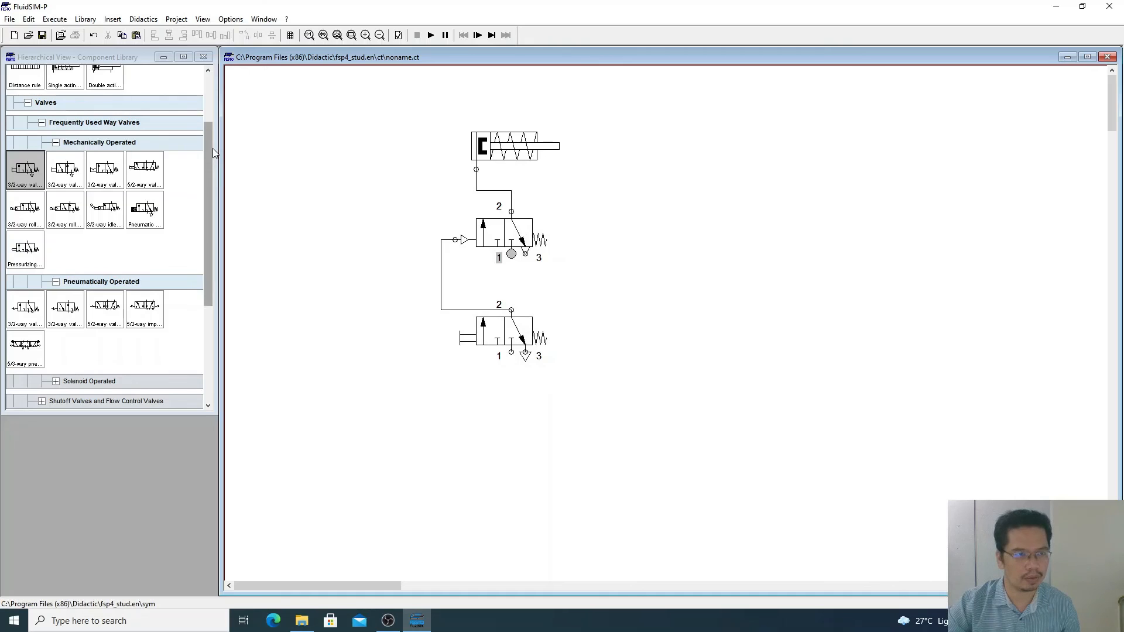
Place a compressed air supply below each 3/2-way valve and connect each supply to its valve's port 1.
drag(212, 148, 209, 105)
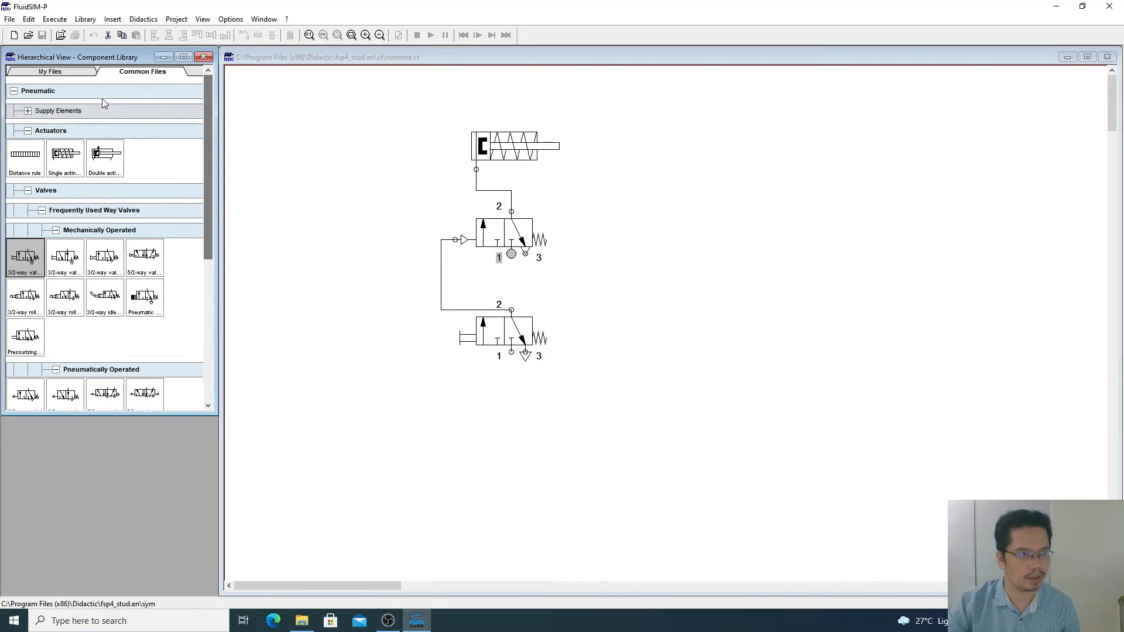
click(28, 112)
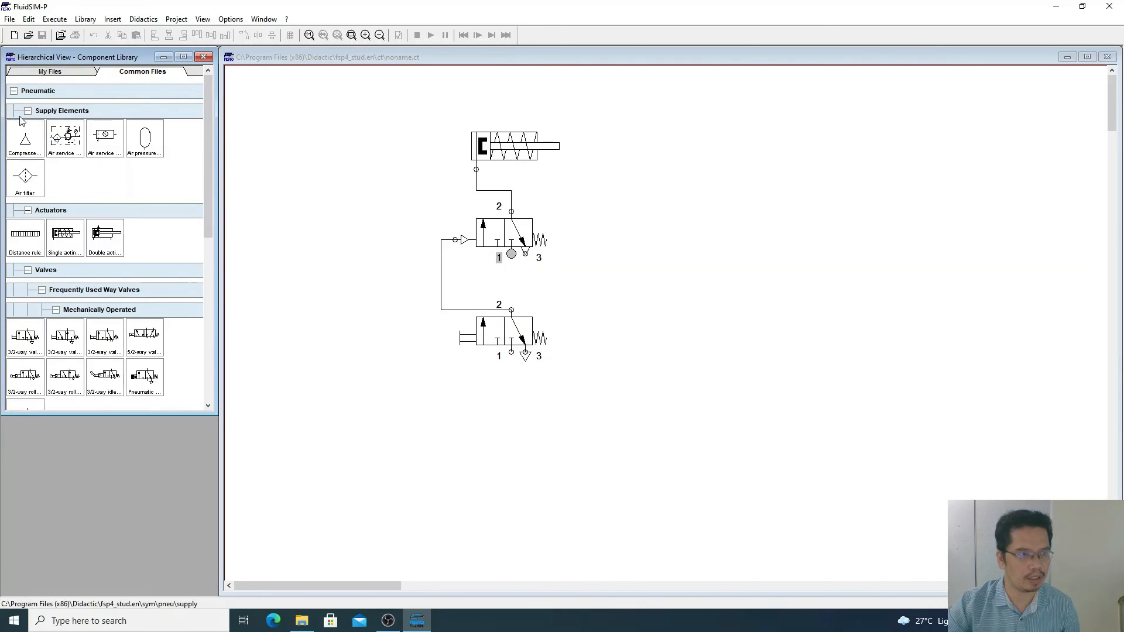
drag(23, 147, 513, 284)
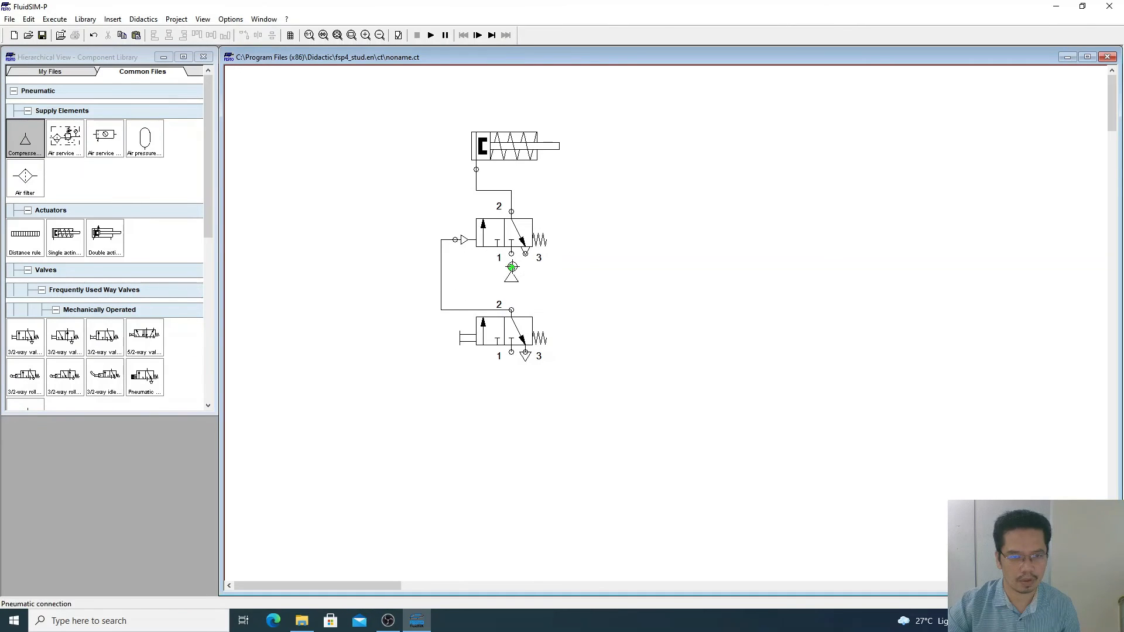
mouse_move(510, 253)
mouse_down()
mouse_move(511, 268)
mouse_move(694, 354)
mouse_move(501, 384)
mouse_move(511, 353)
mouse_up()
click(514, 280)
click(539, 382)
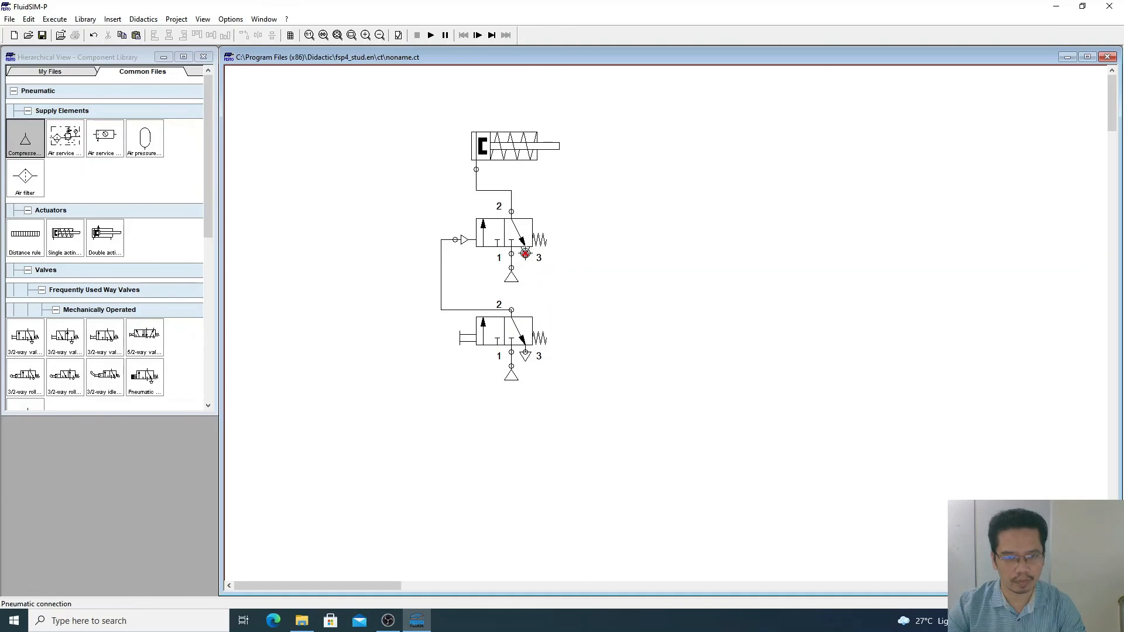
Set the terminator on port 3 of the pneumatically operated valve to the exhaust triangle with a stem.
double_click(525, 253)
click(573, 338)
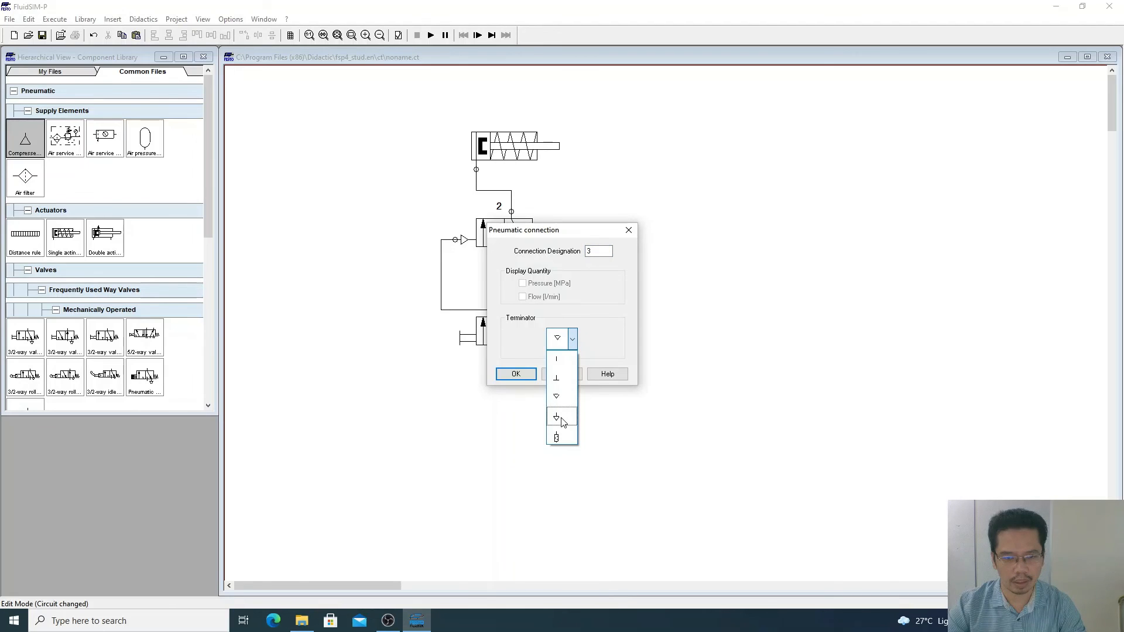
click(561, 419)
click(516, 374)
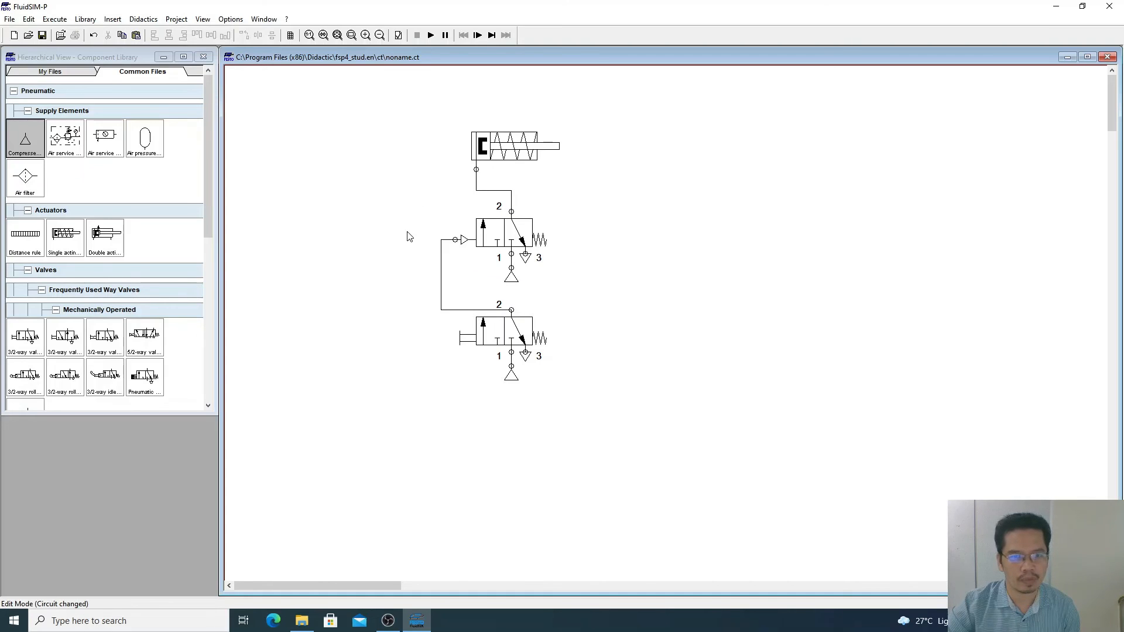
Simulate the circuit, actuate the pushbutton valve to check the cylinder's movement, and stop the simulation.
click(431, 36)
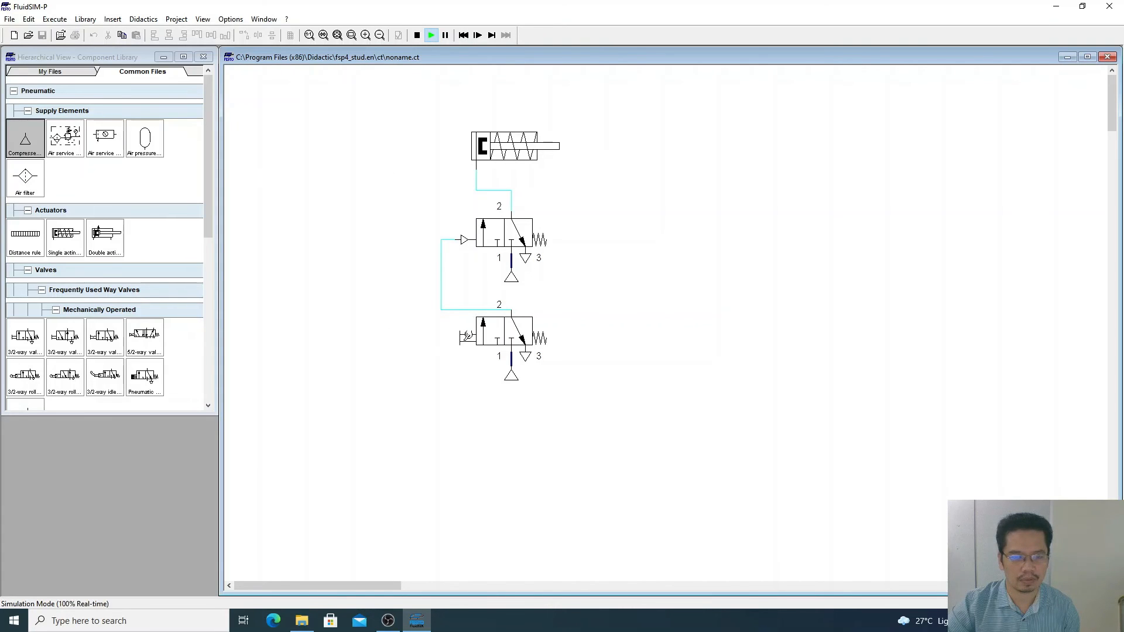
click(467, 336)
click(467, 336)
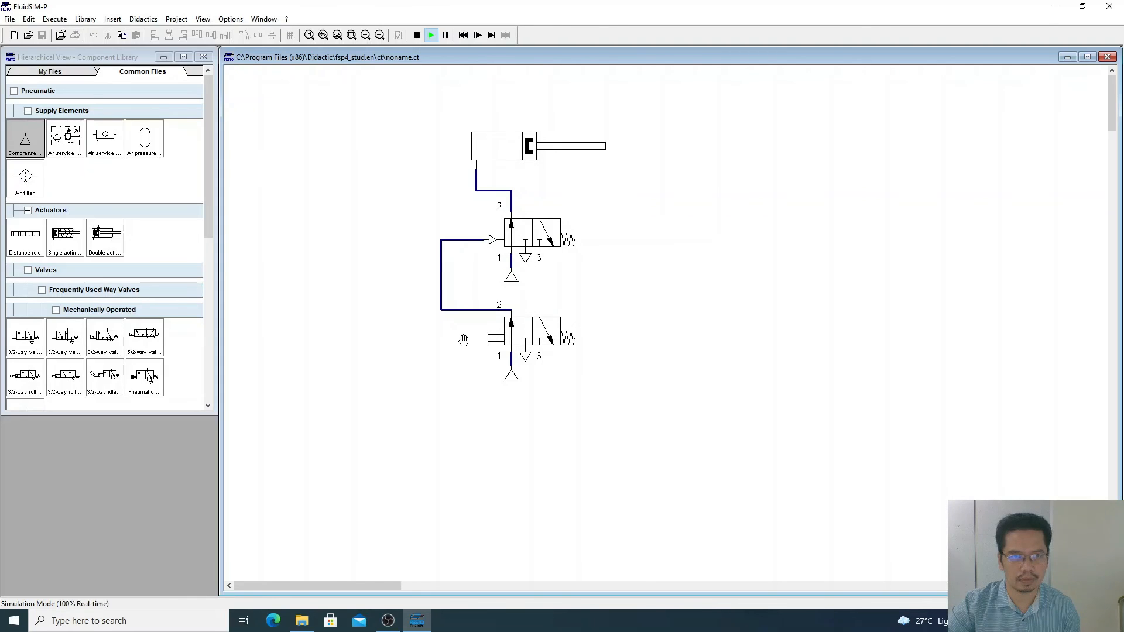
click(464, 339)
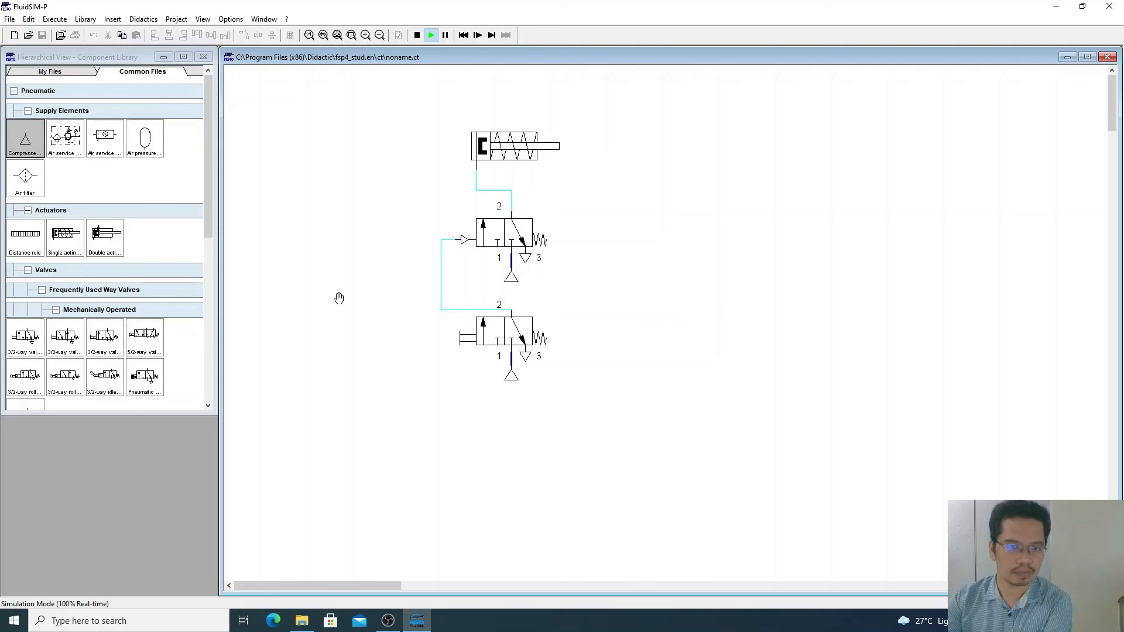
click(416, 35)
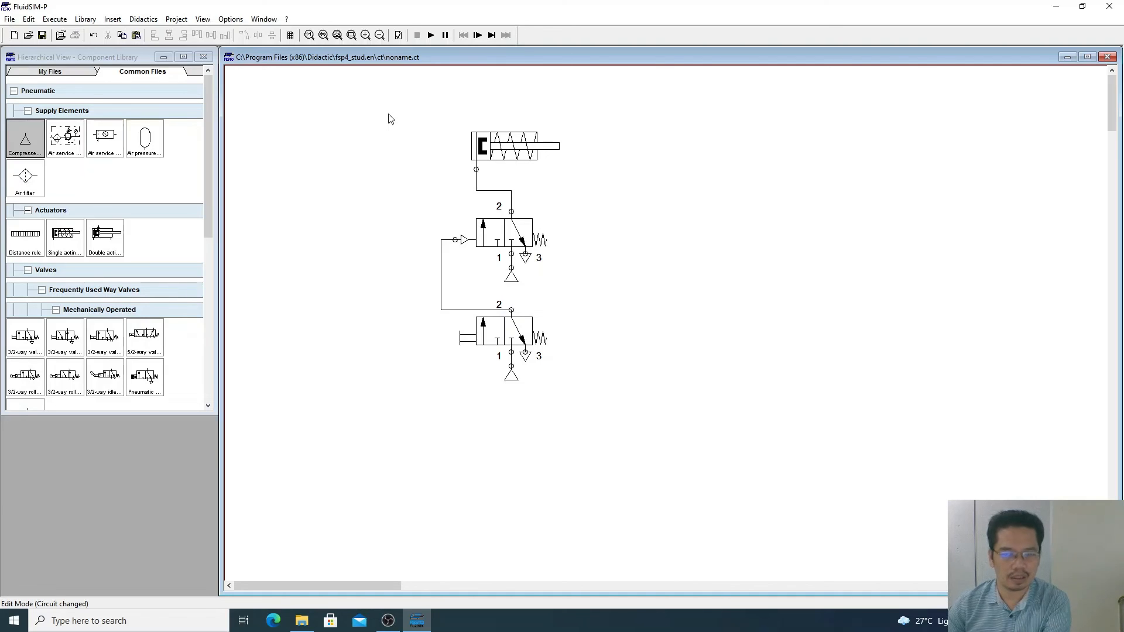
Delete the single acting cylinder, the pneumatically operated 3/2-way valve and its compressed air supply.
drag(388, 114, 639, 391)
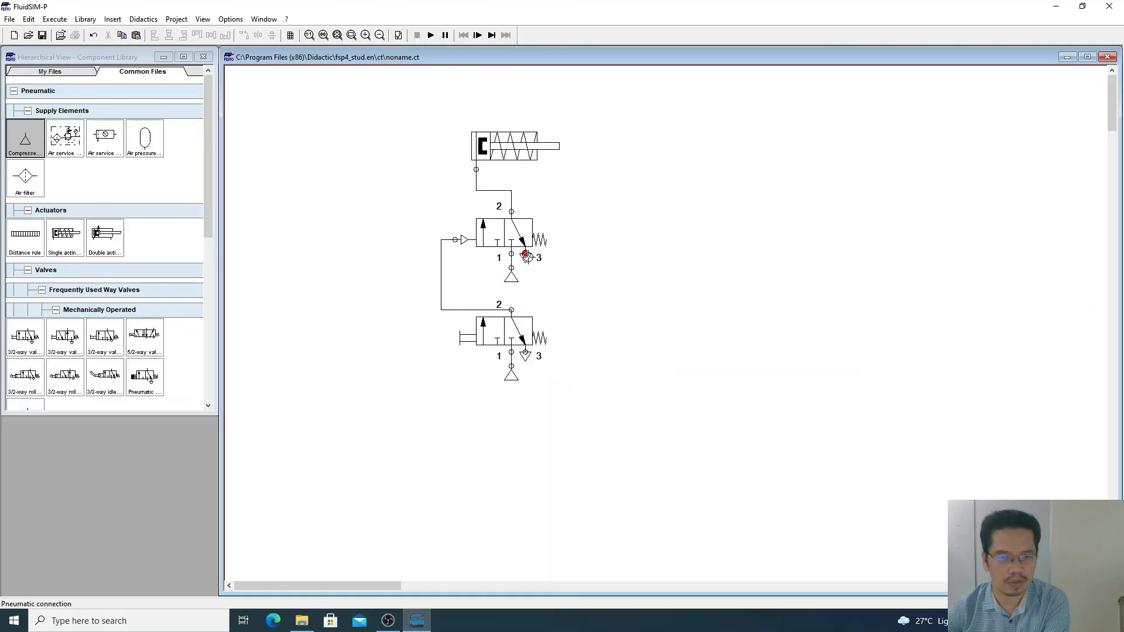
mouse_move(509, 154)
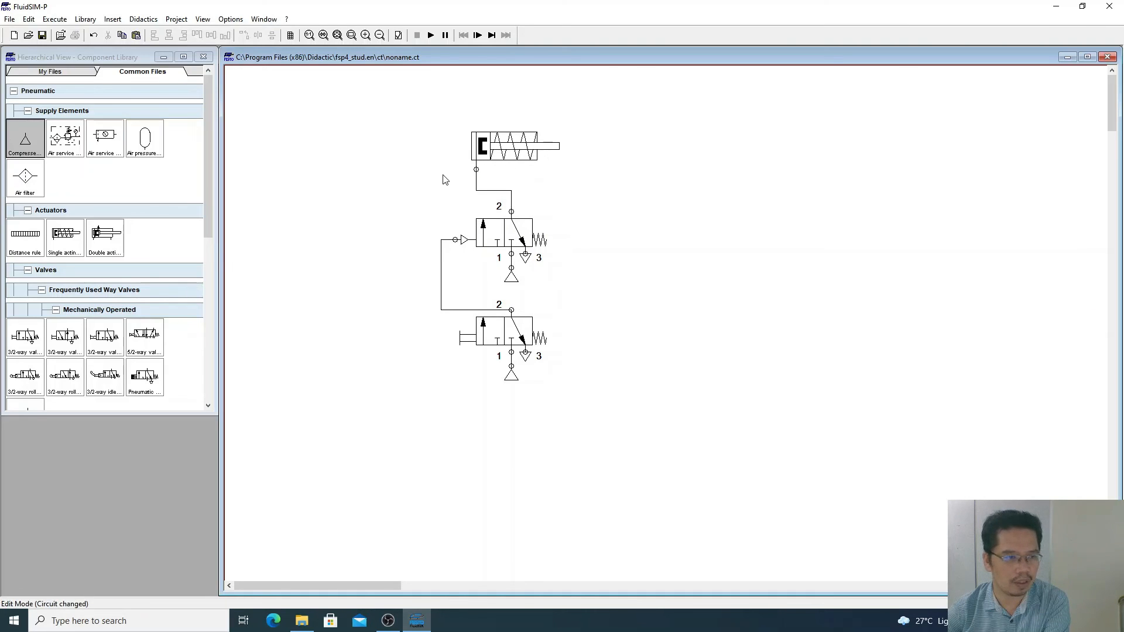
click(503, 153)
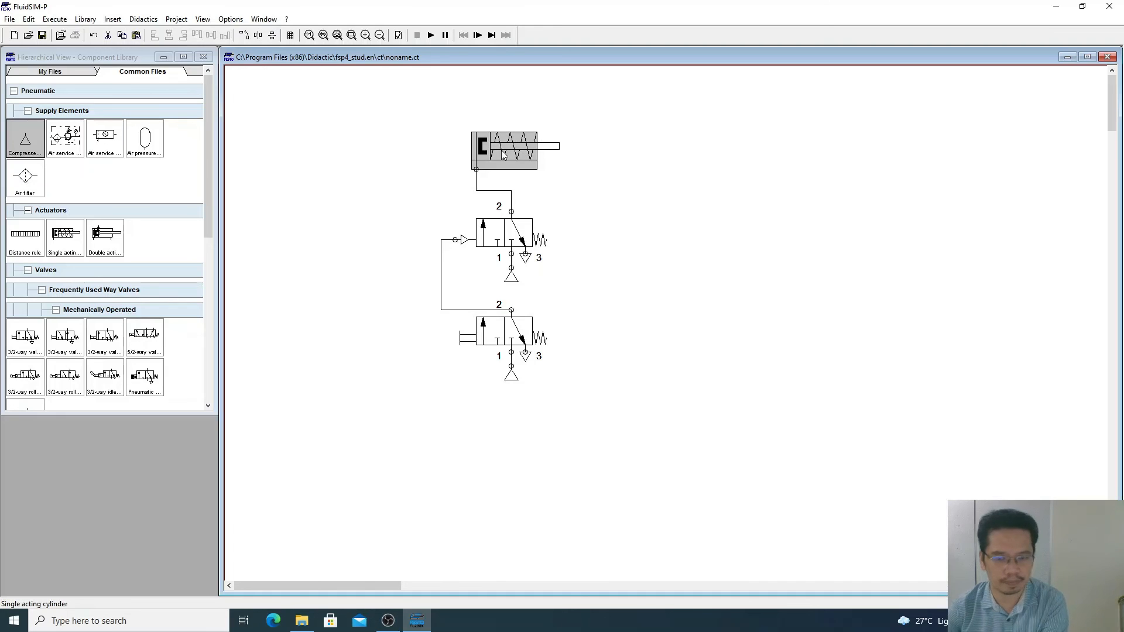
key(Delete)
click(504, 237)
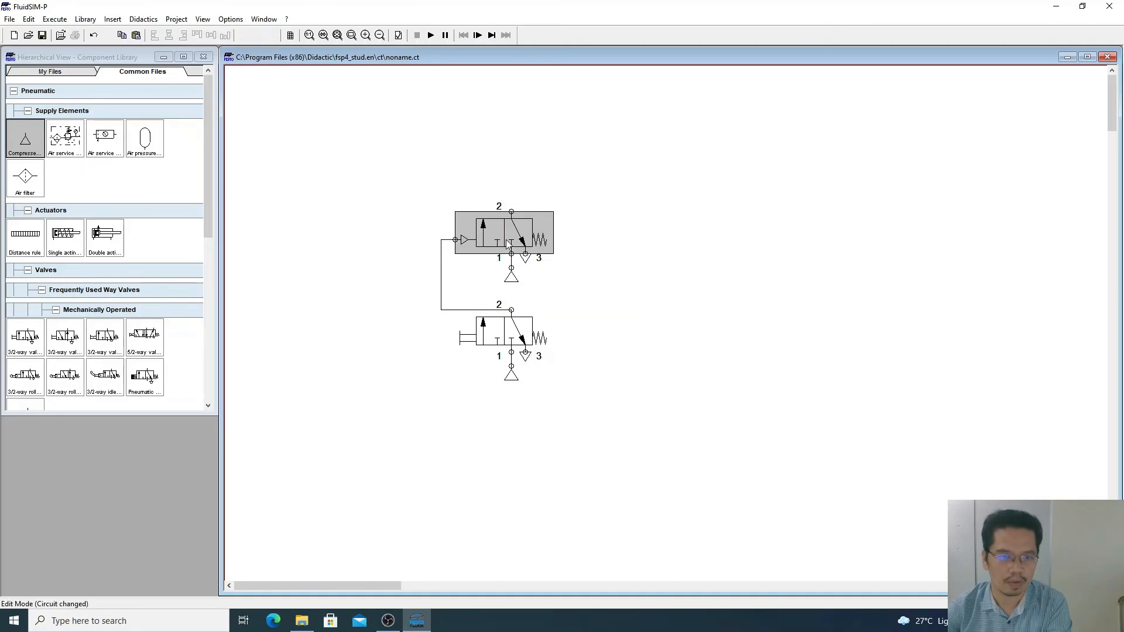
key(Delete)
click(516, 279)
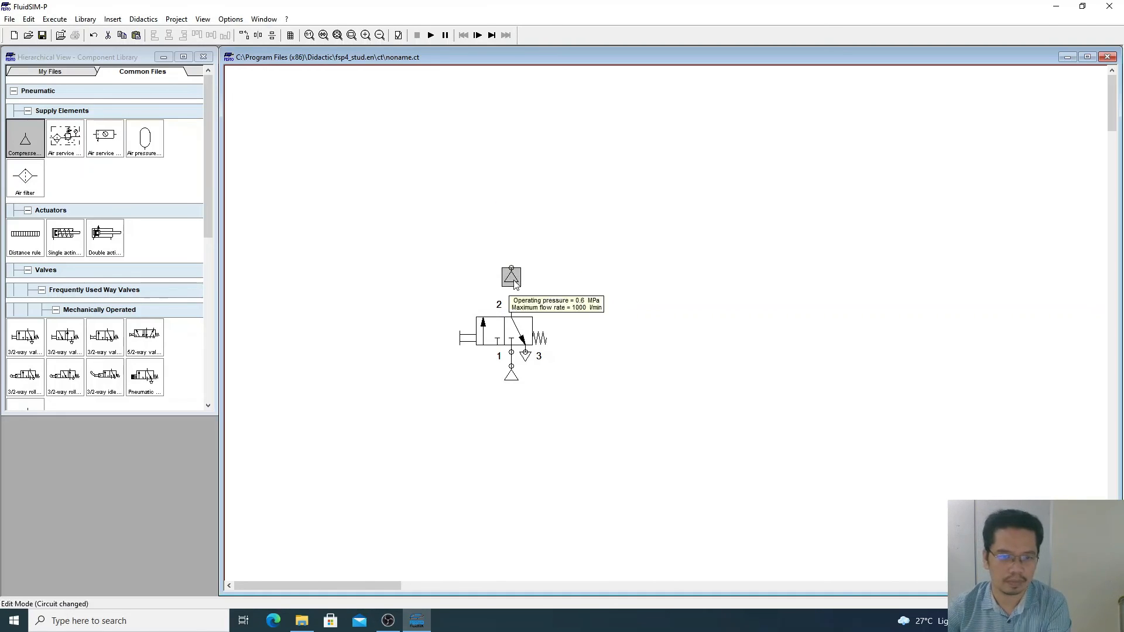
key(Delete)
Move the remaining pushbutton valve together with its air supply horizontally to the left side of the drawing.
drag(420, 272, 593, 424)
drag(518, 344, 363, 344)
click(340, 300)
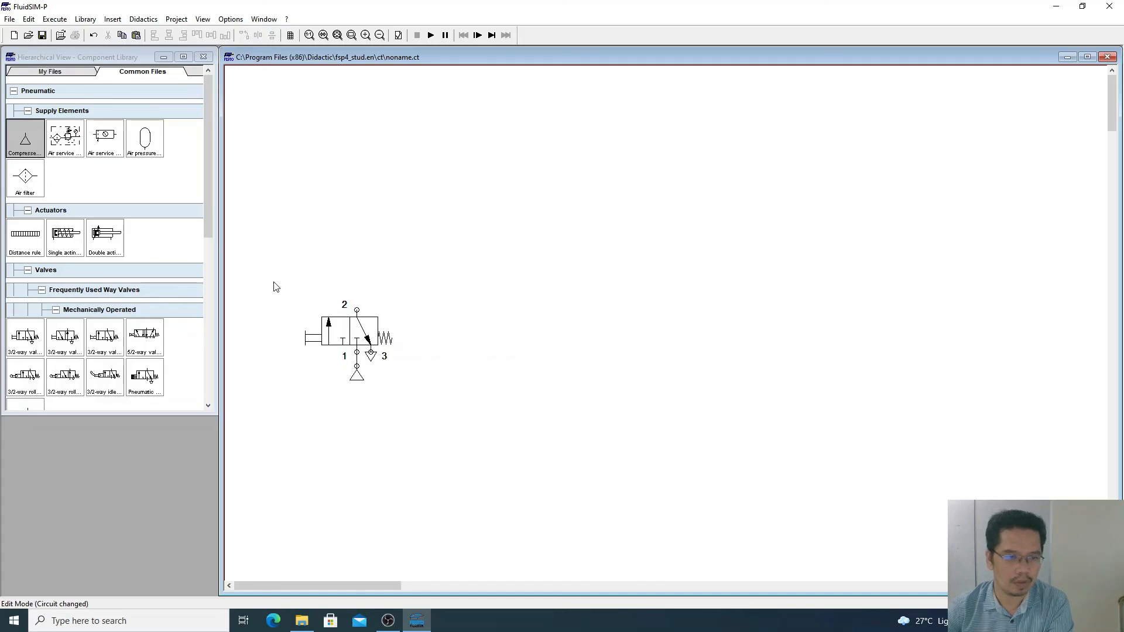
Duplicate the pushbutton valve with its air supply and position the copy to the right of the original.
drag(274, 287, 446, 415)
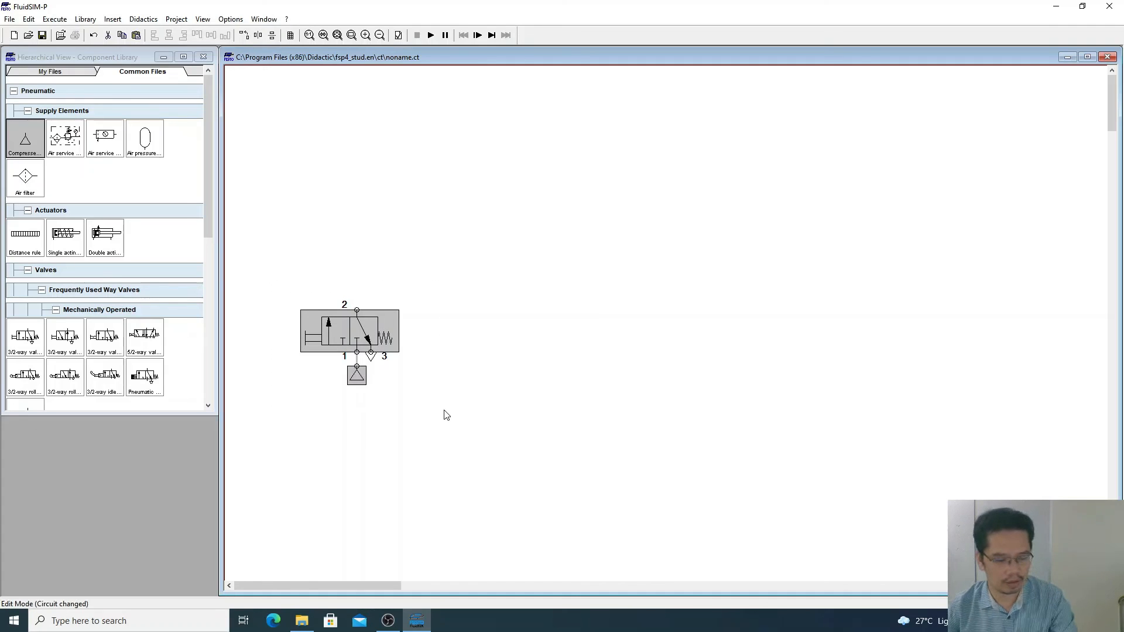
key(ctrl+c)
key(ctrl+v)
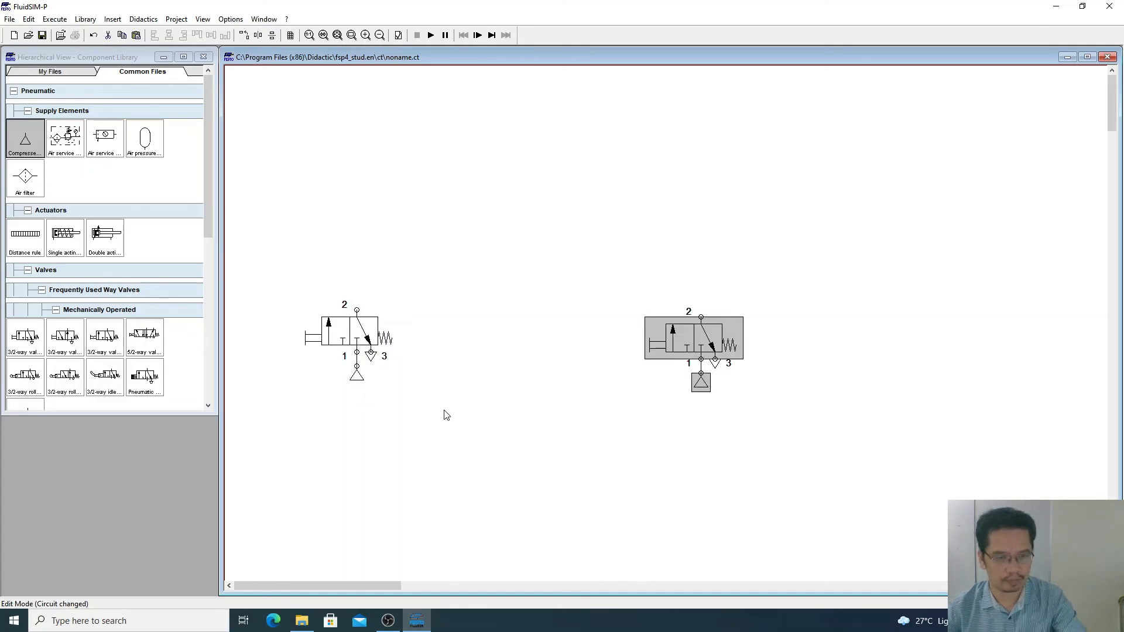
drag(690, 336, 576, 335)
click(701, 329)
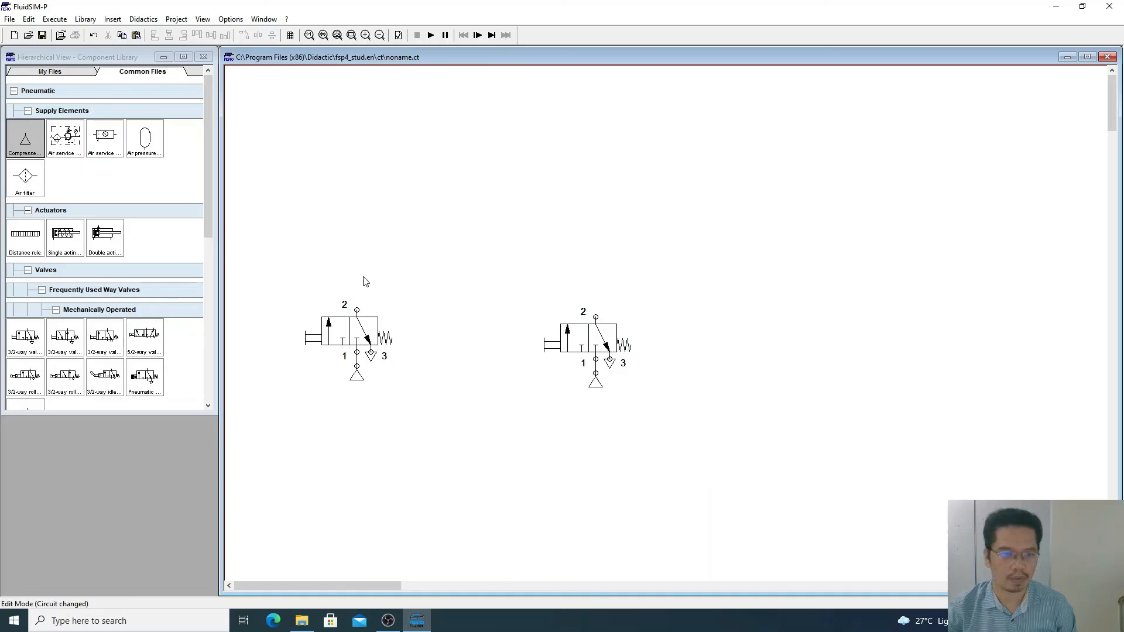
Place a double acting cylinder above and between the two pushbutton valves.
click(120, 234)
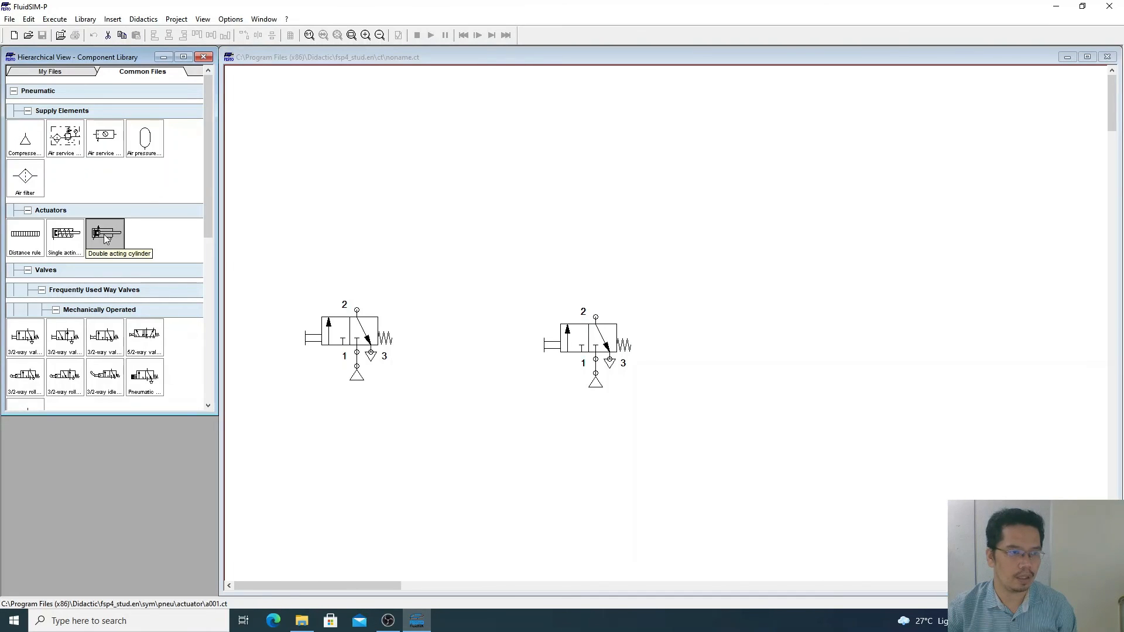
drag(103, 234, 526, 133)
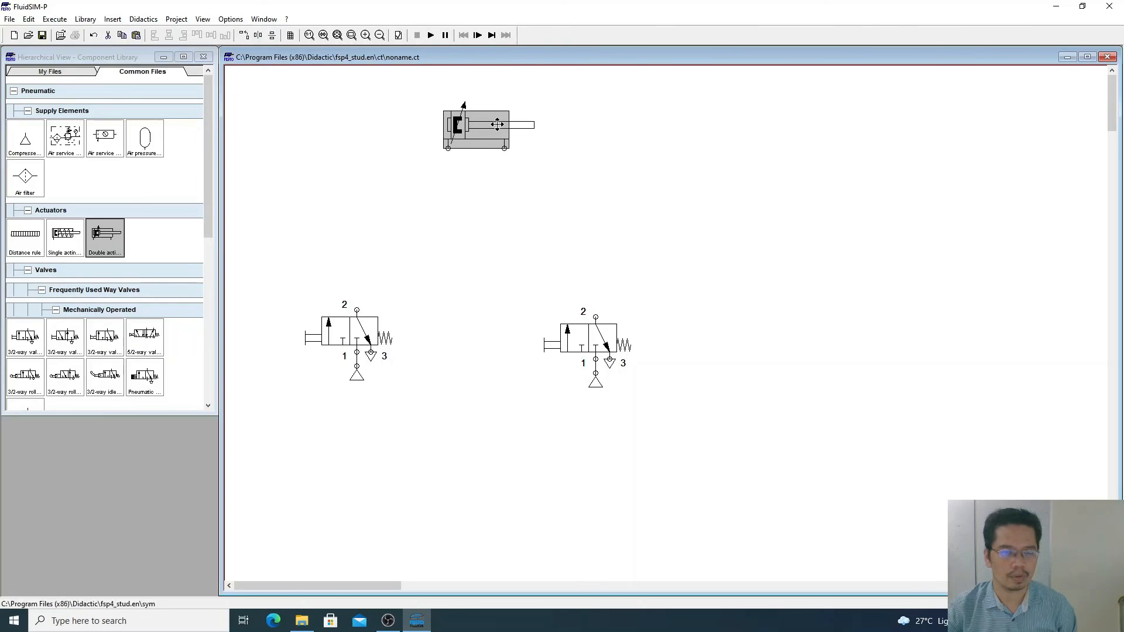
click(585, 173)
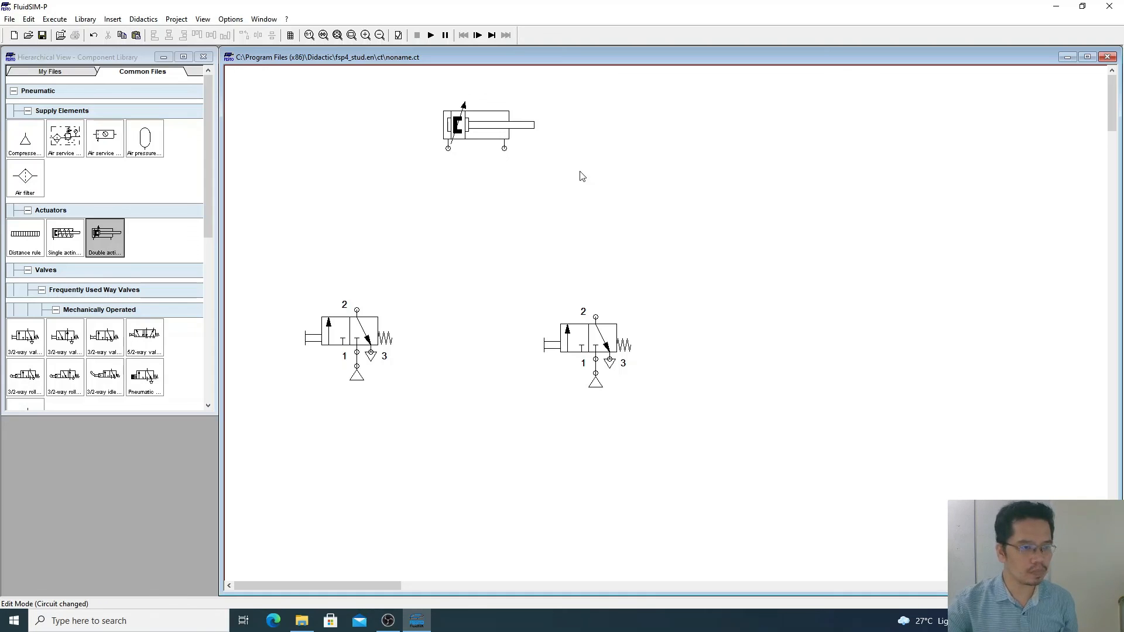
Place a pneumatically operated 5/2-way impulse valve directly below the double acting cylinder.
drag(210, 147, 206, 212)
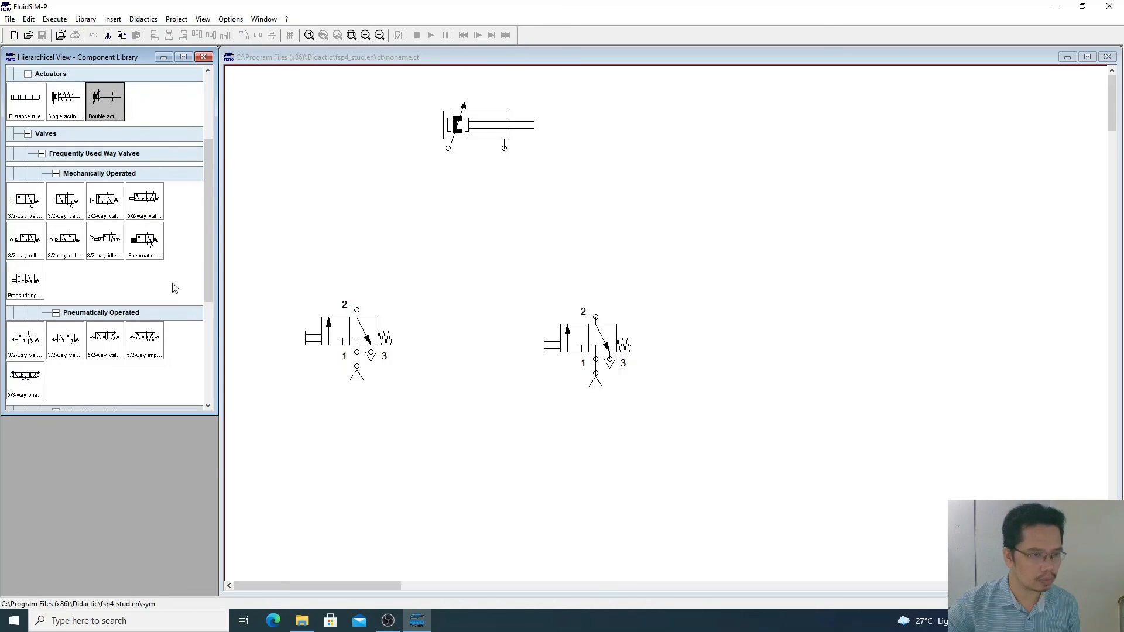
scroll(210, 209, down, 3)
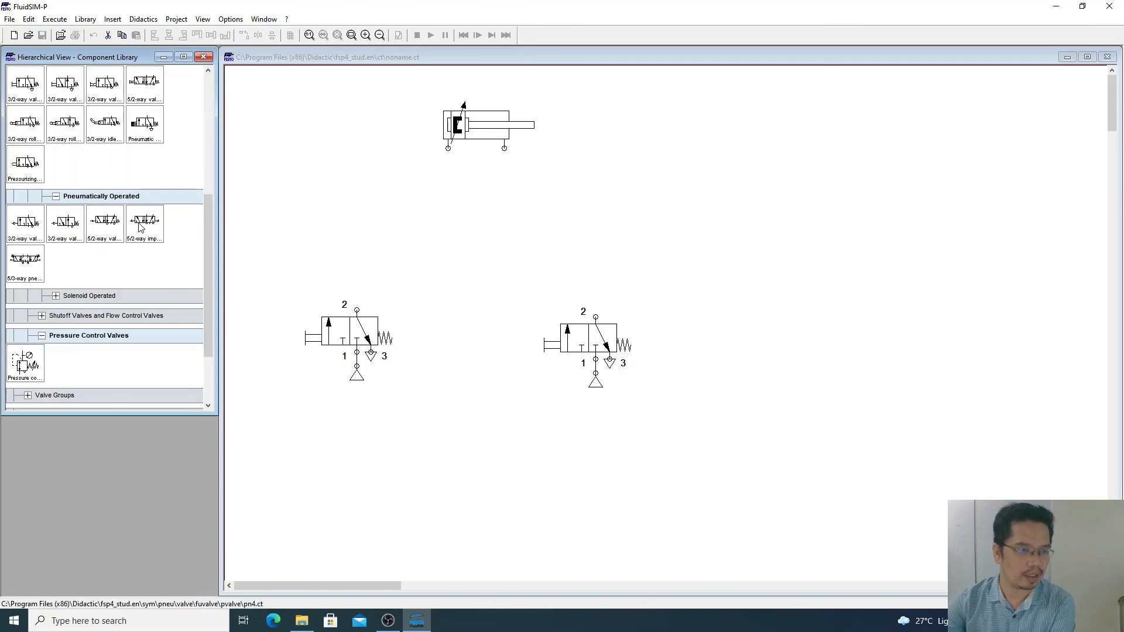
drag(141, 225, 496, 202)
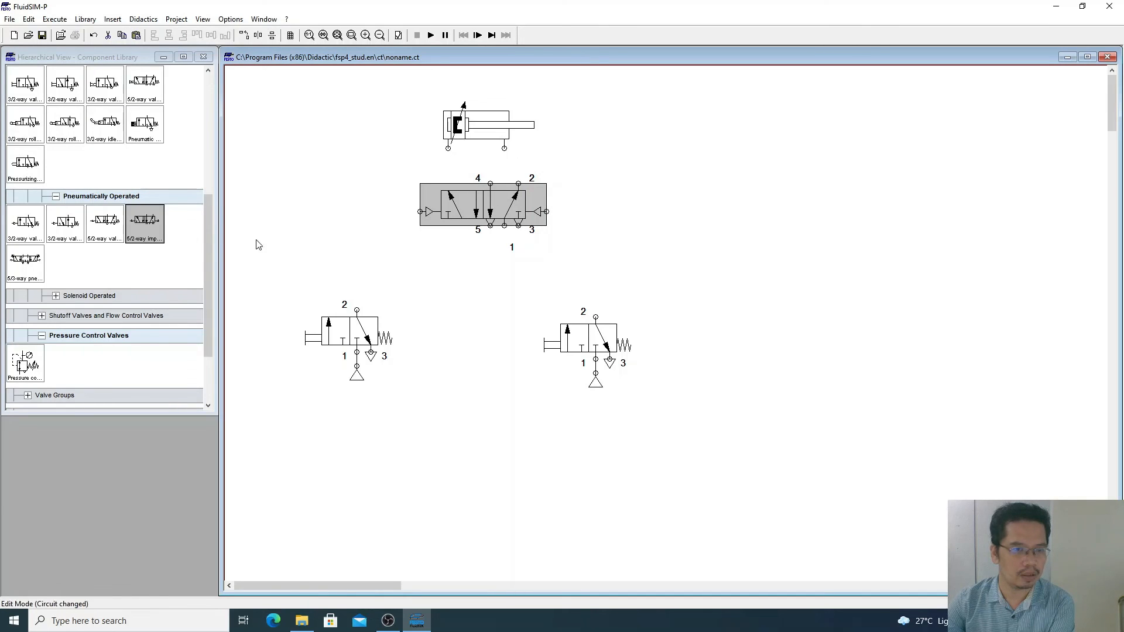
click(593, 252)
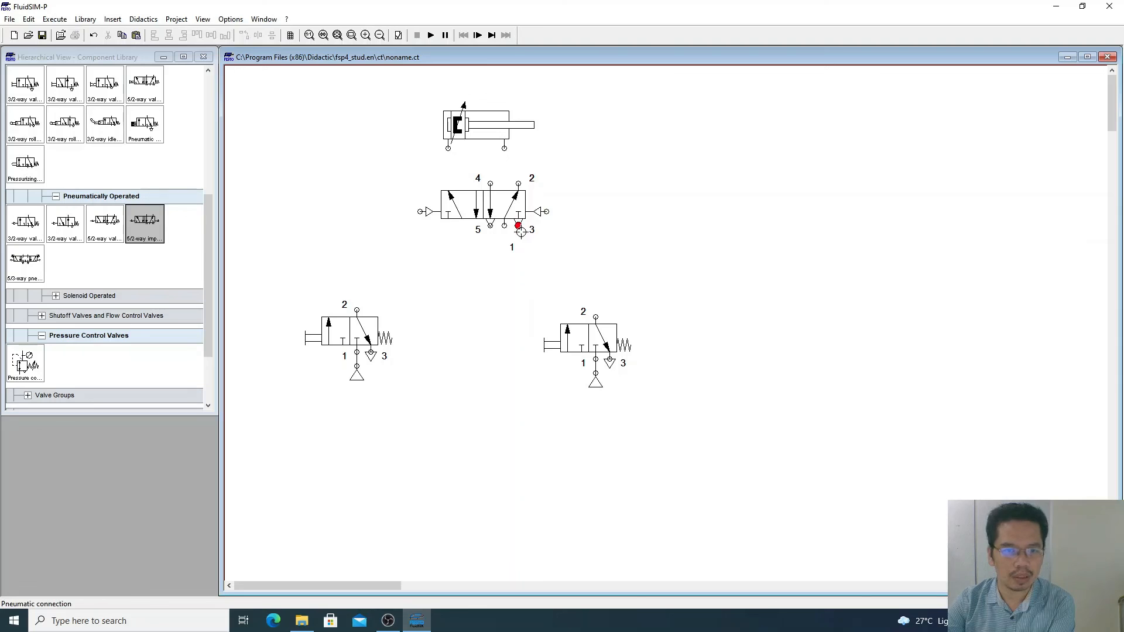
Set the terminator on port 3 of the 5/2-way impulse valve to the exhaust triangle with a stem.
double_click(519, 225)
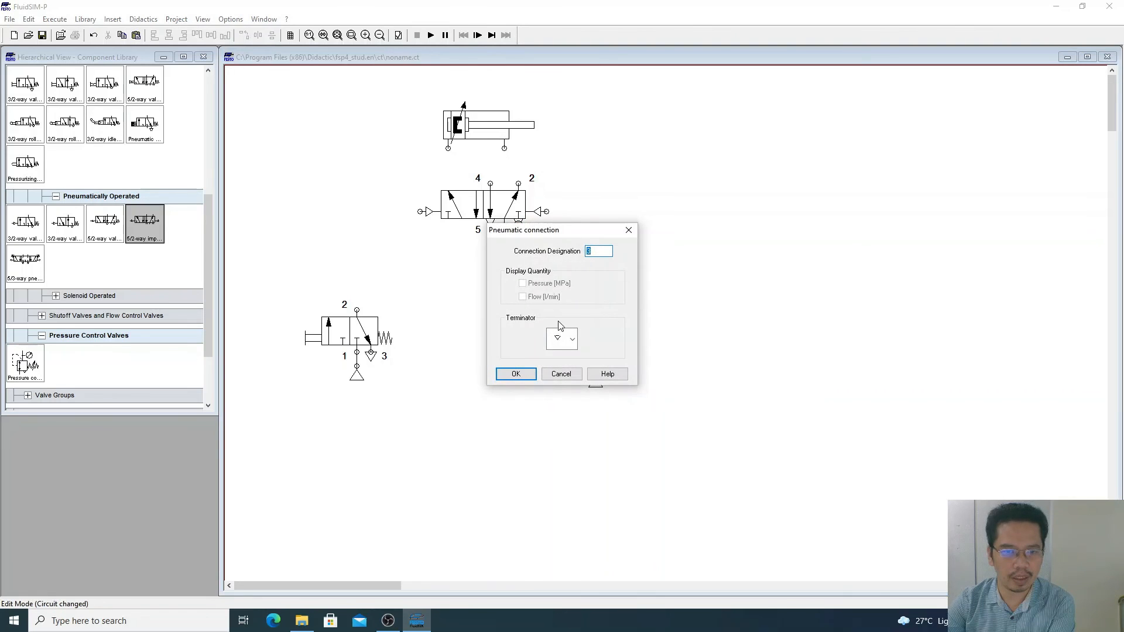
click(562, 339)
click(562, 417)
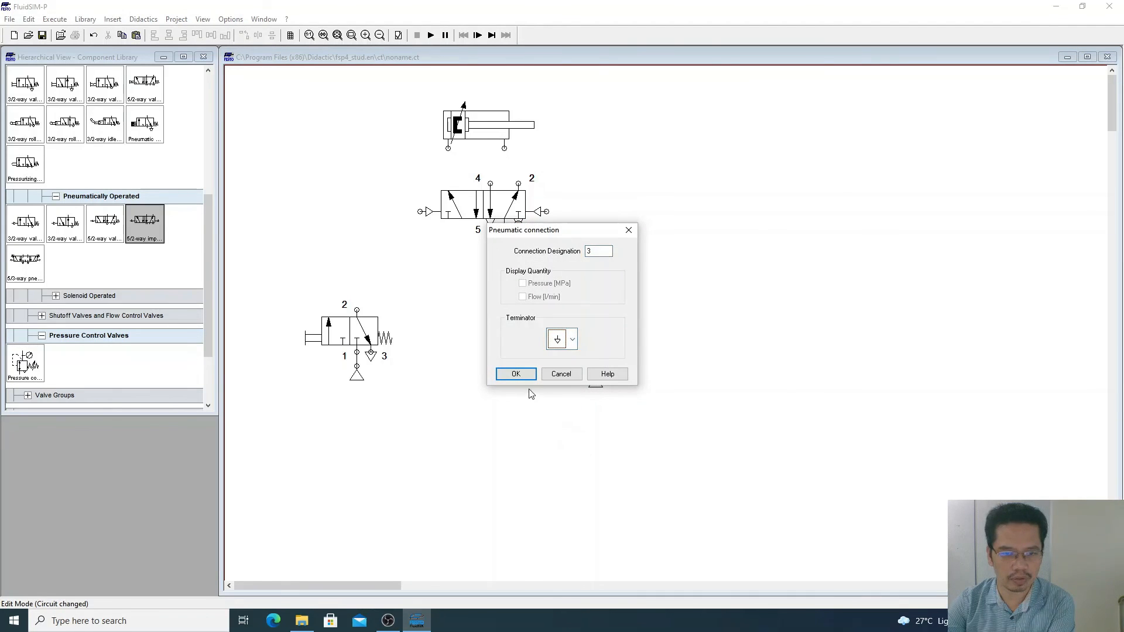
click(524, 375)
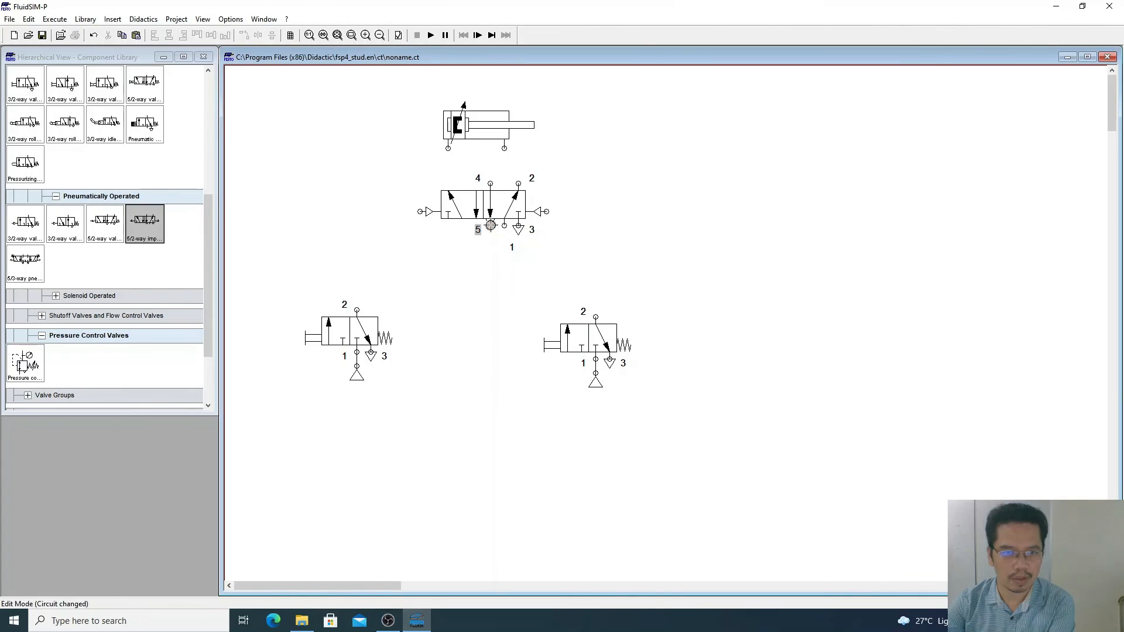
Set the terminator on port 5 of the 5/2-way impulse valve to the exhaust triangle with a stem.
double_click(491, 226)
click(560, 338)
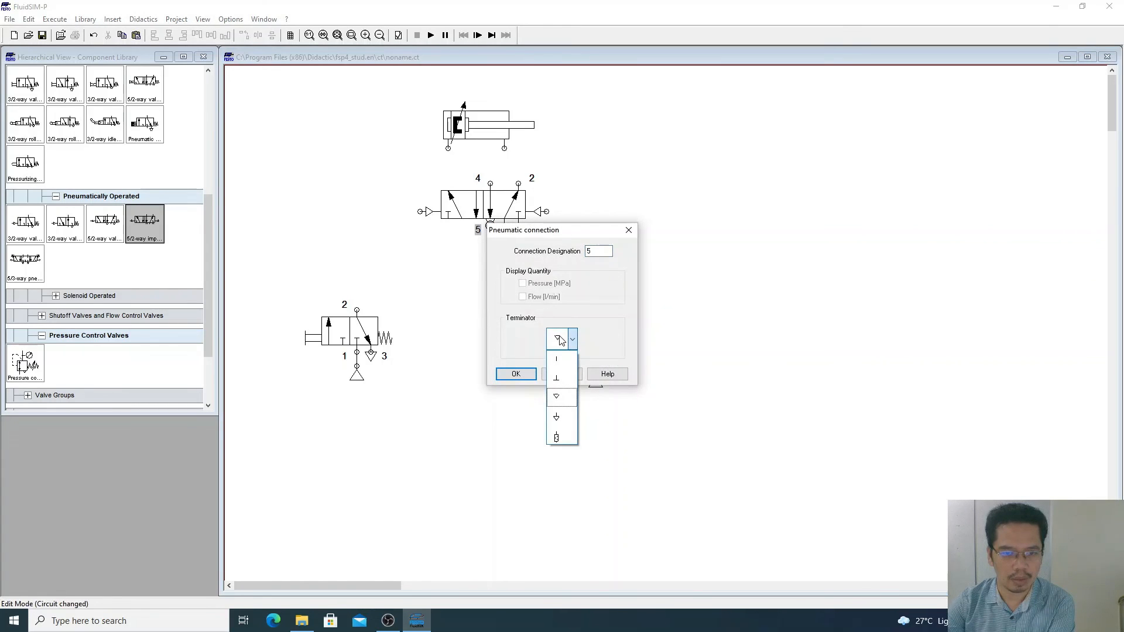
click(556, 417)
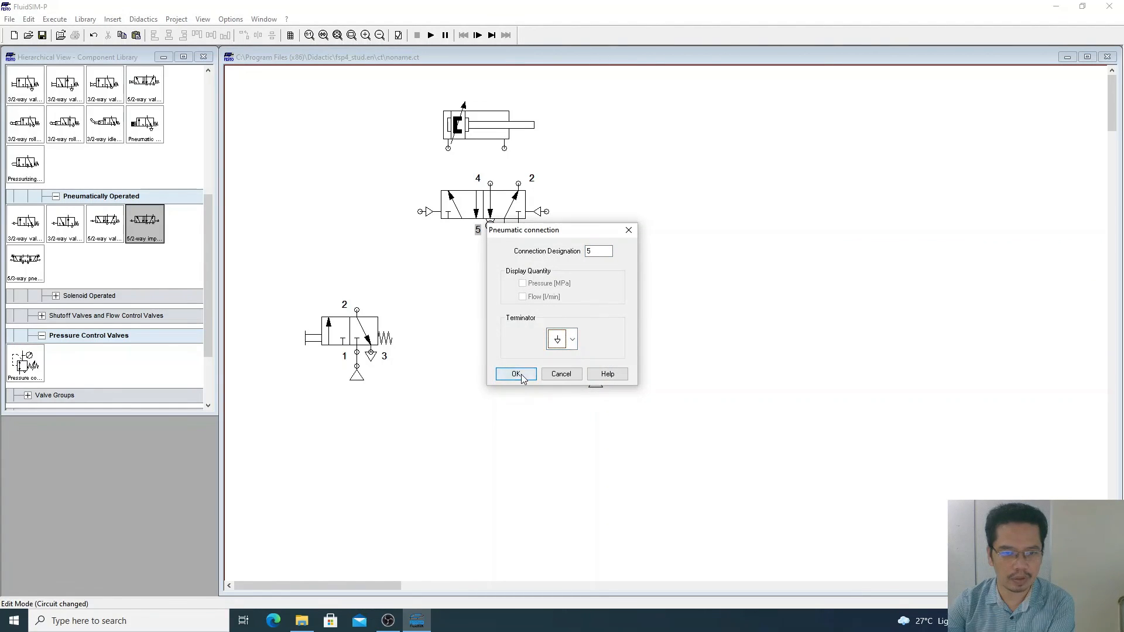
click(521, 376)
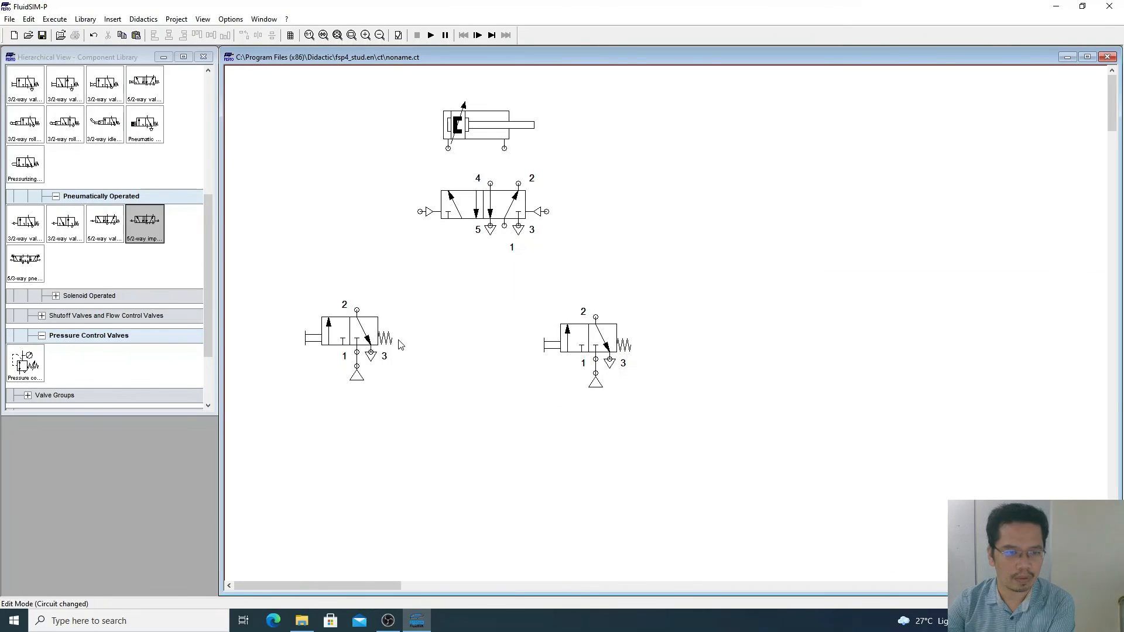
Duplicate the compressed air supply and place the copy directly below port 1 of the 5/2-way impulse valve.
click(358, 377)
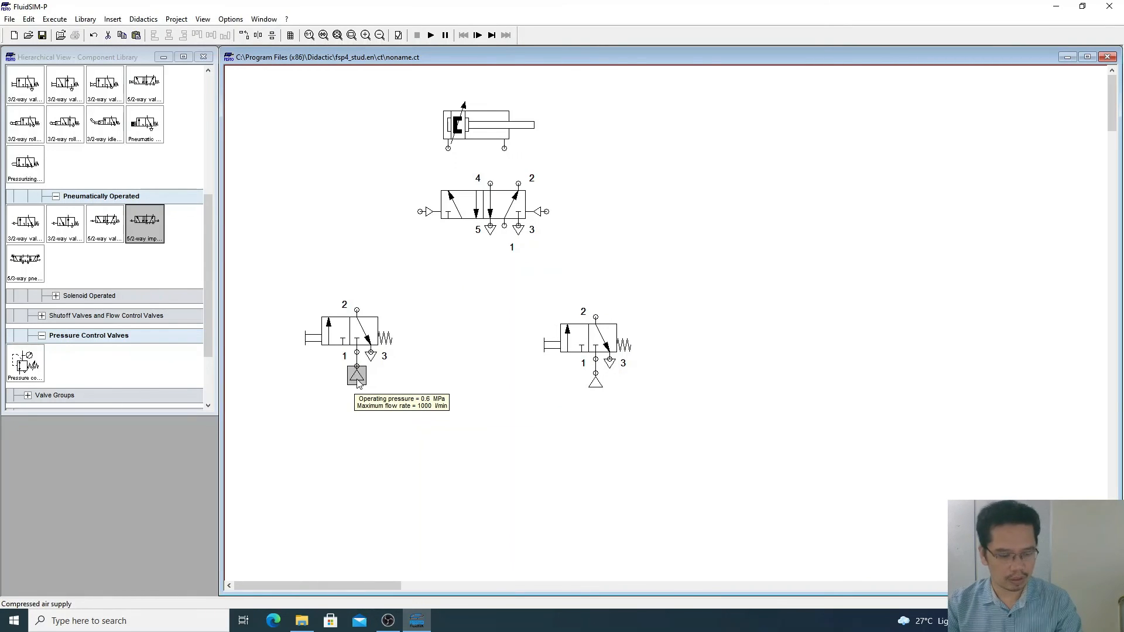
key(ctrl+c)
key(ctrl+v)
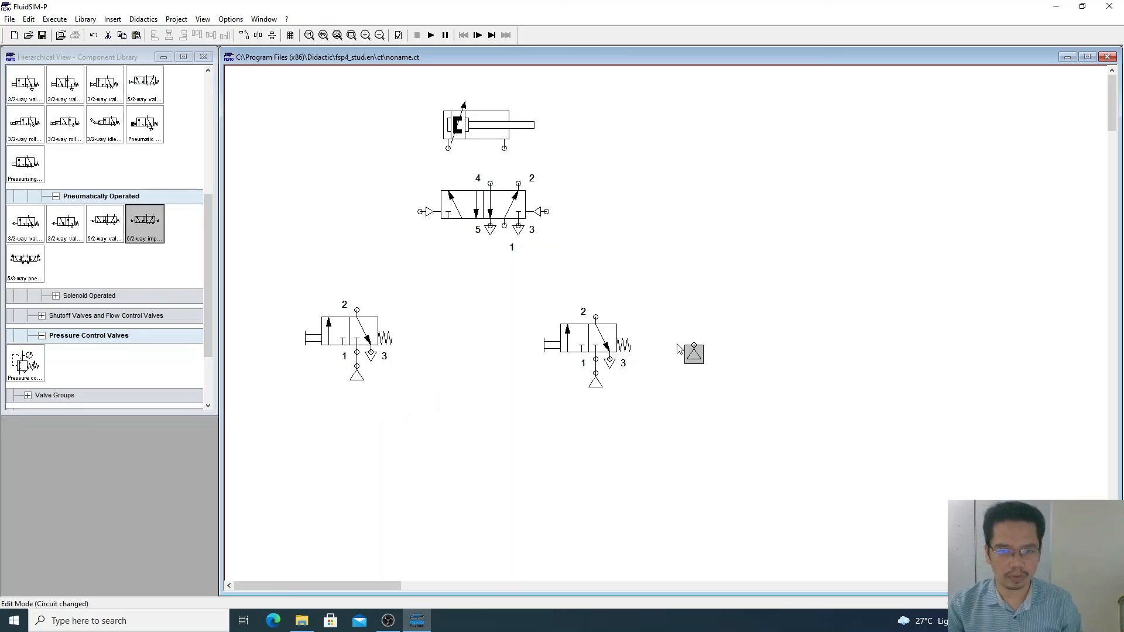
drag(694, 355, 503, 245)
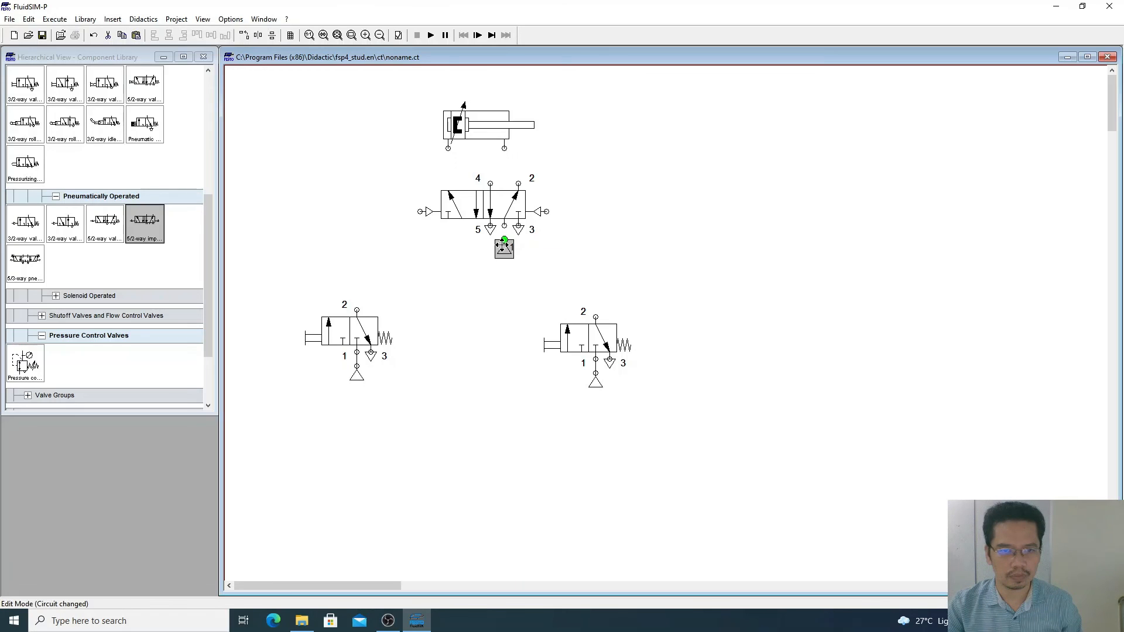
click(564, 246)
Connect the impulse valve's port 1 to its air supply, its pilot ports to the pushbutton valves' port 2, and ports 4 and 2 to the cylinder.
mouse_move(506, 240)
mouse_down()
mouse_move(357, 312)
mouse_move(374, 211)
mouse_move(424, 212)
mouse_up()
mouse_move(546, 211)
mouse_down()
mouse_move(582, 218)
mouse_move(596, 317)
mouse_up()
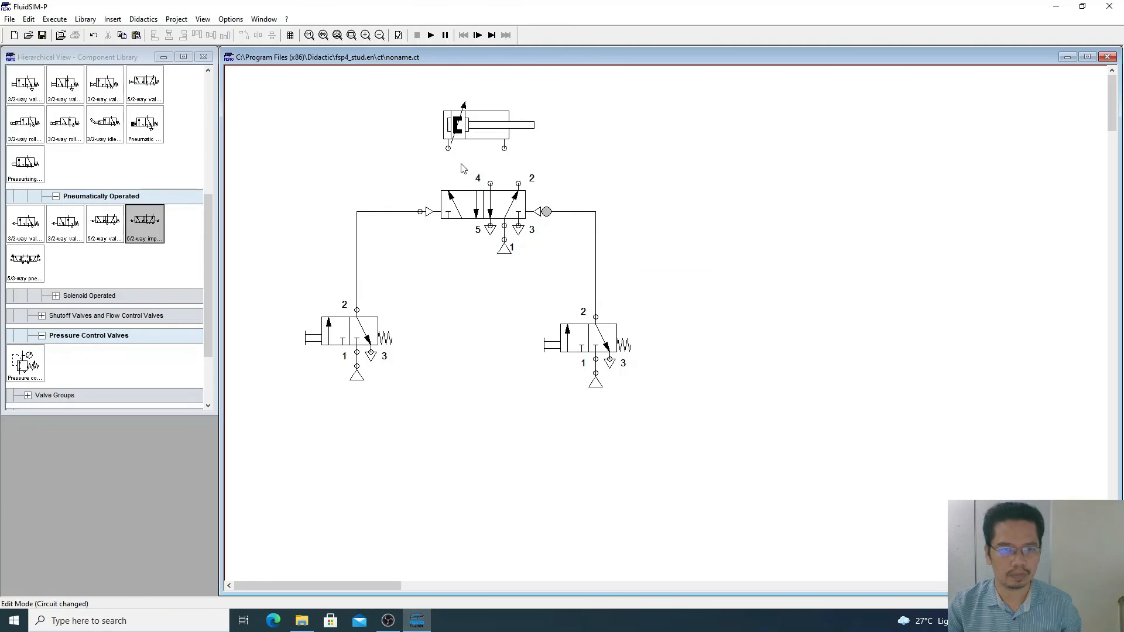
mouse_move(448, 148)
mouse_down()
mouse_move(450, 163)
mouse_move(486, 163)
mouse_move(490, 182)
mouse_move(516, 161)
mouse_move(518, 184)
mouse_up()
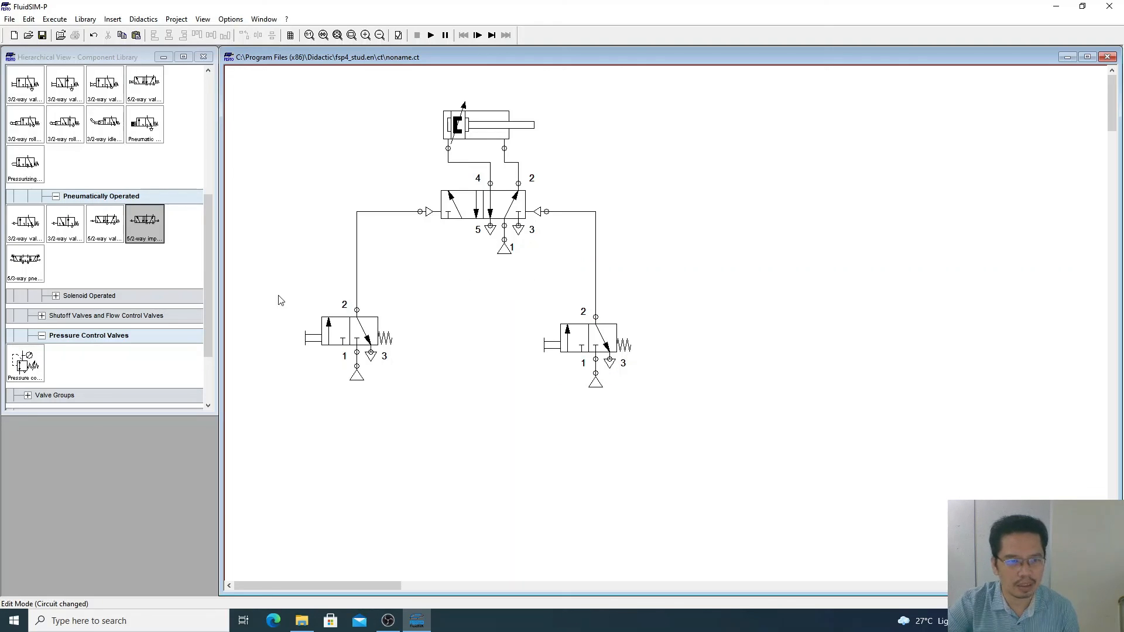
Move both pushbutton valves with their air supplies up closer to the impulse valve, and shift the cylinder right to centre it above ports 4 and 2.
drag(265, 285, 728, 447)
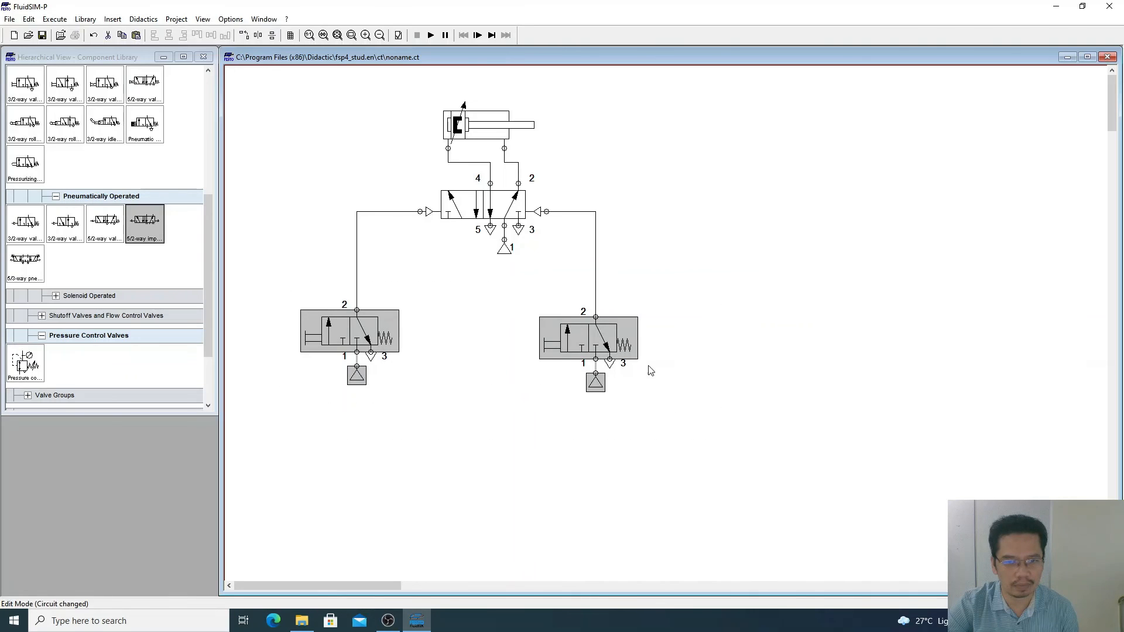
drag(622, 337, 623, 296)
click(700, 287)
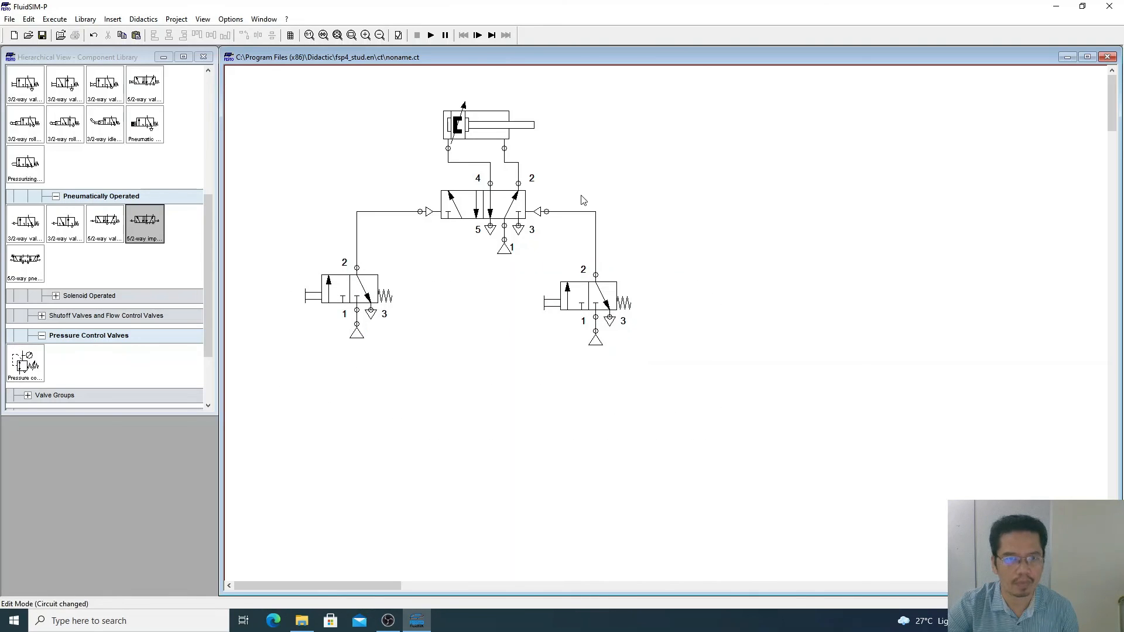
mouse_move(507, 135)
mouse_down()
mouse_move(493, 124)
mouse_move(507, 120)
mouse_up()
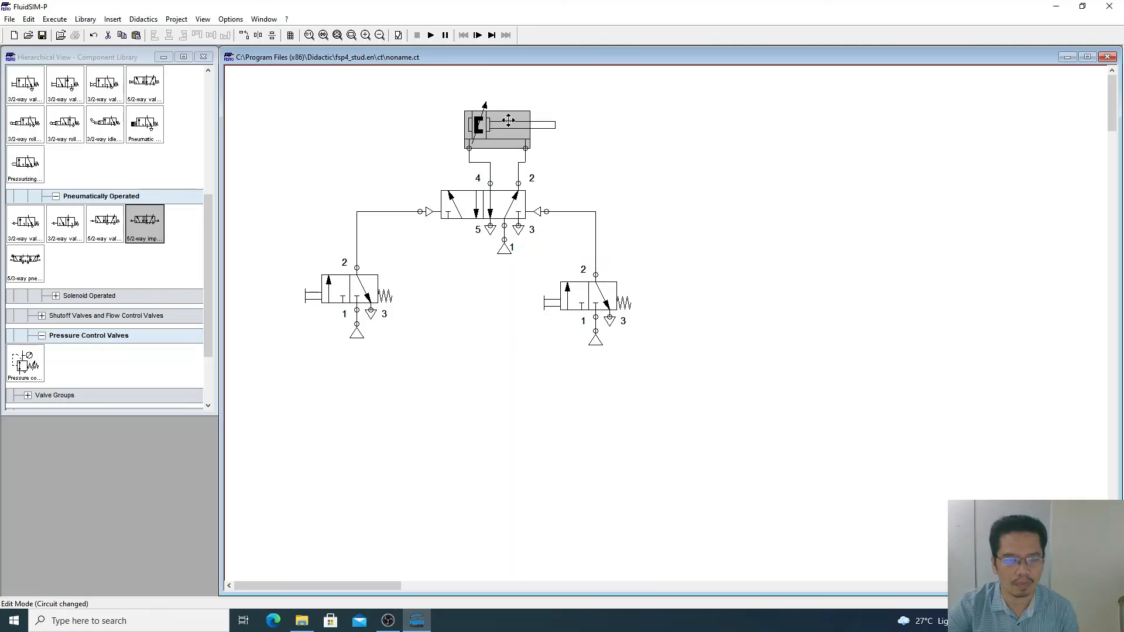
click(660, 178)
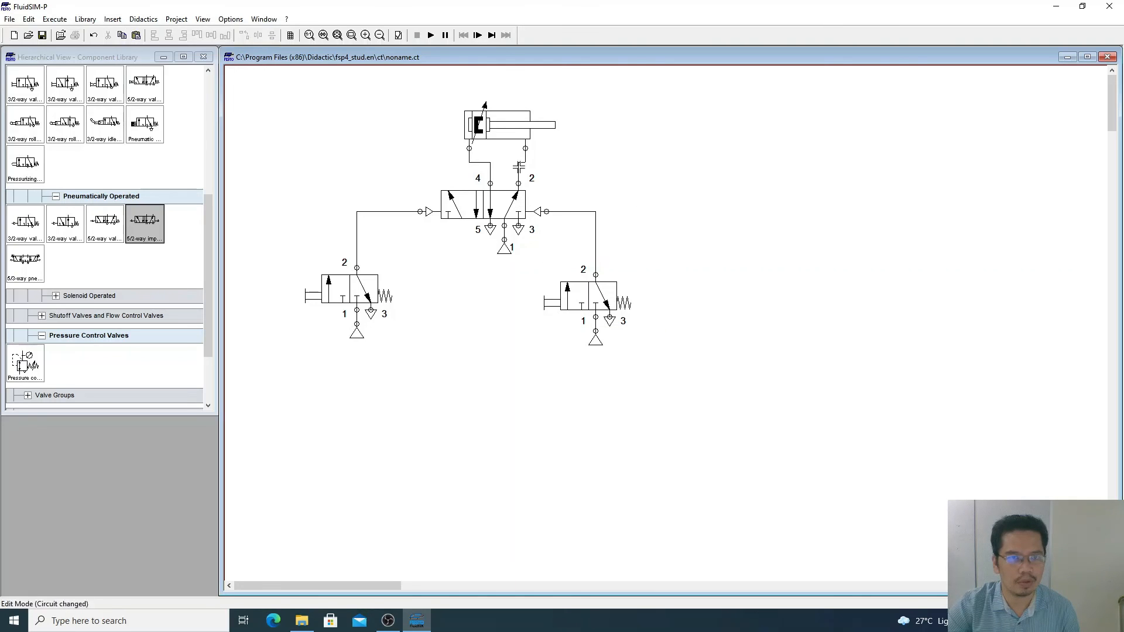
Simulate the circuit, actuating the left pushbutton valve to extend the cylinder and the right one to retract it.
click(431, 35)
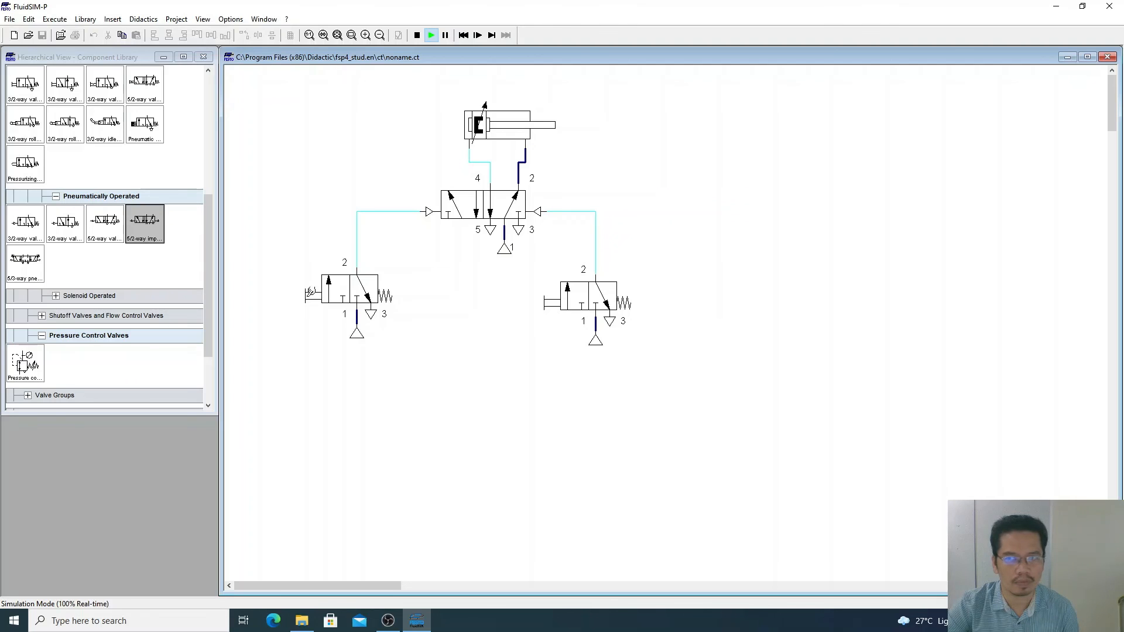
click(311, 292)
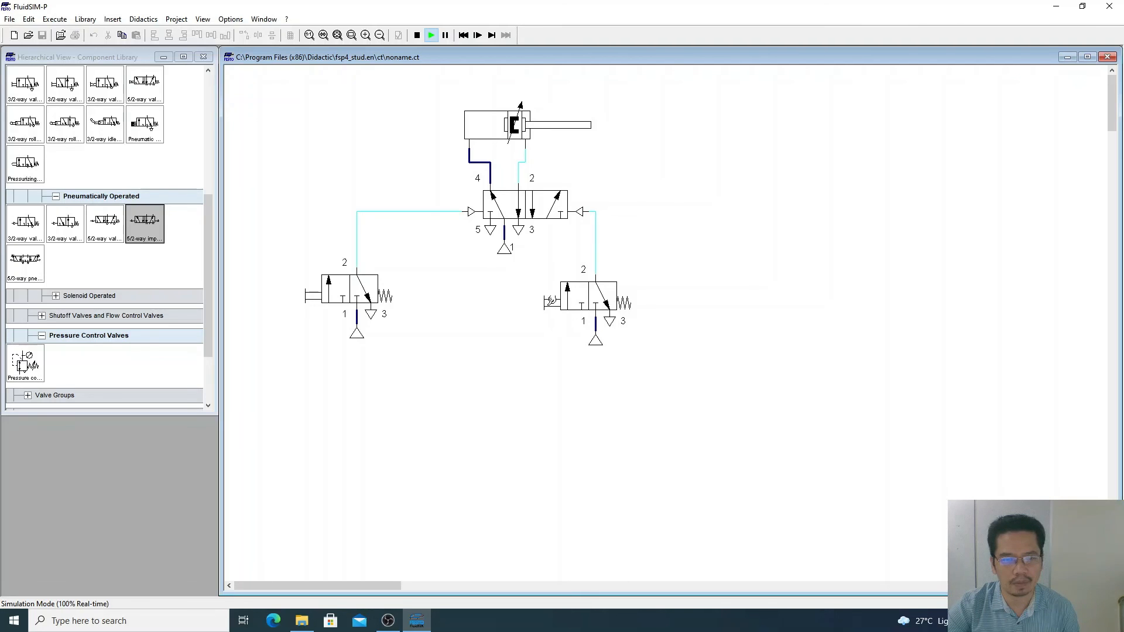
click(551, 301)
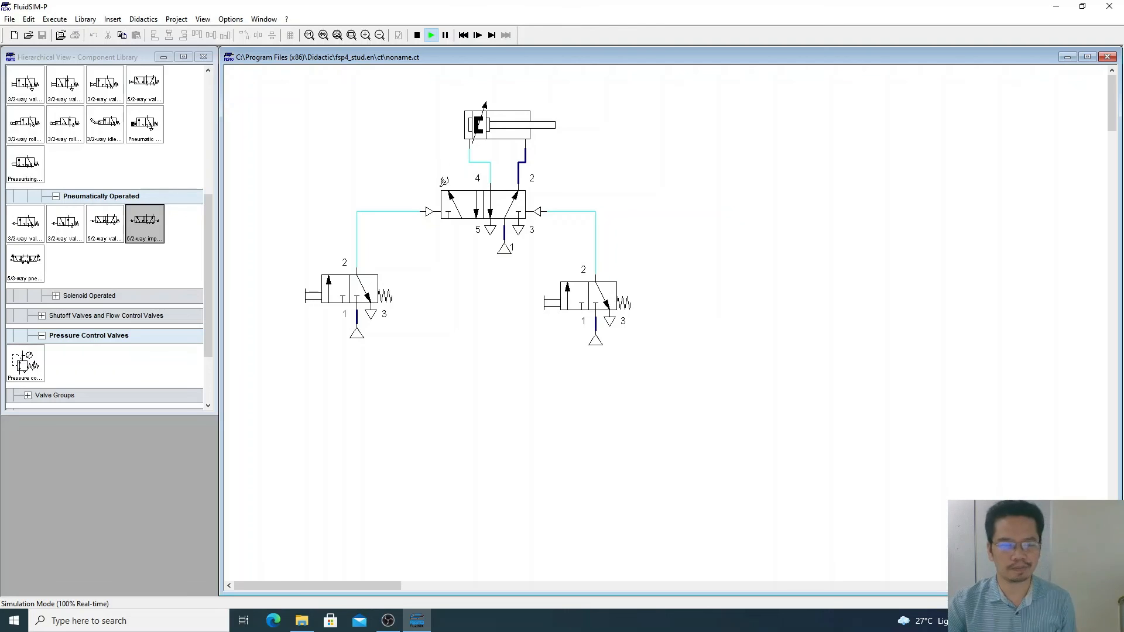
click(206, 249)
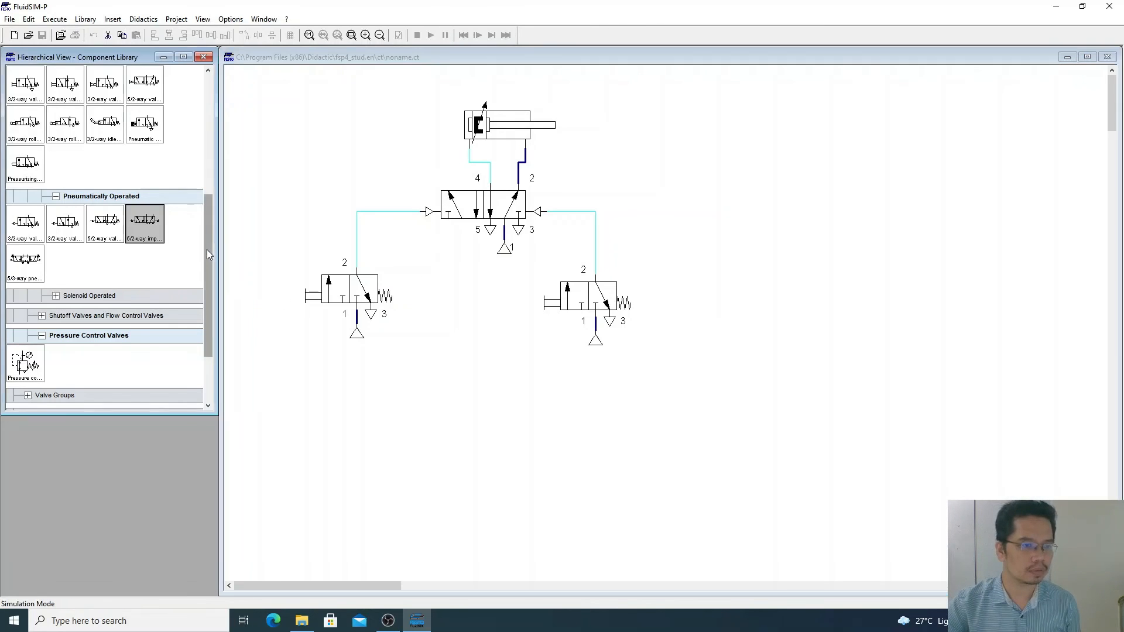
drag(206, 249, 206, 283)
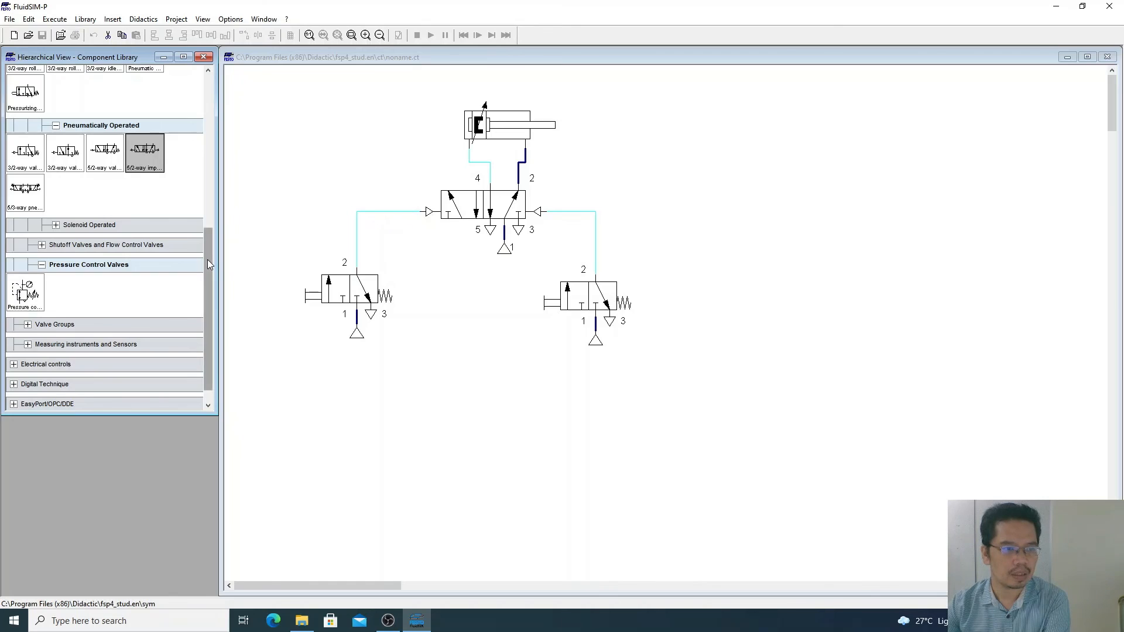
drag(208, 259, 213, 167)
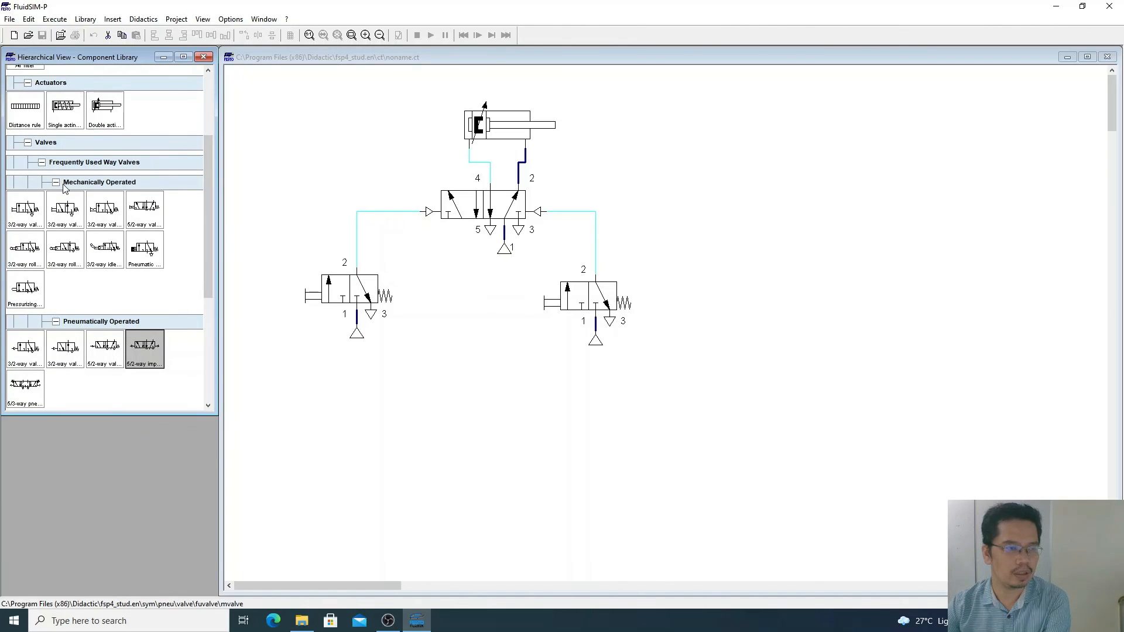